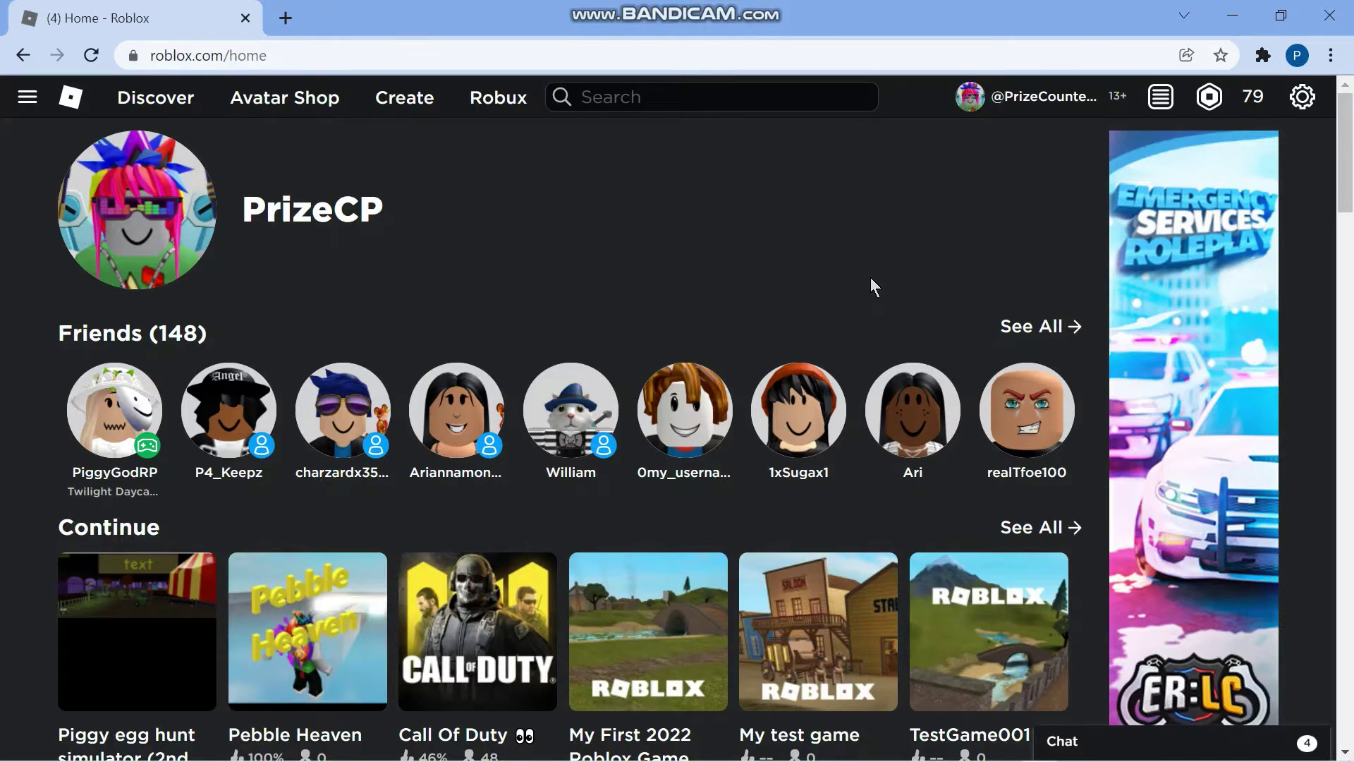
Go from the Roblox home page to the Create dashboard's My Creations Models list
{"action": "left_click", "coordinate": [329, 62]}
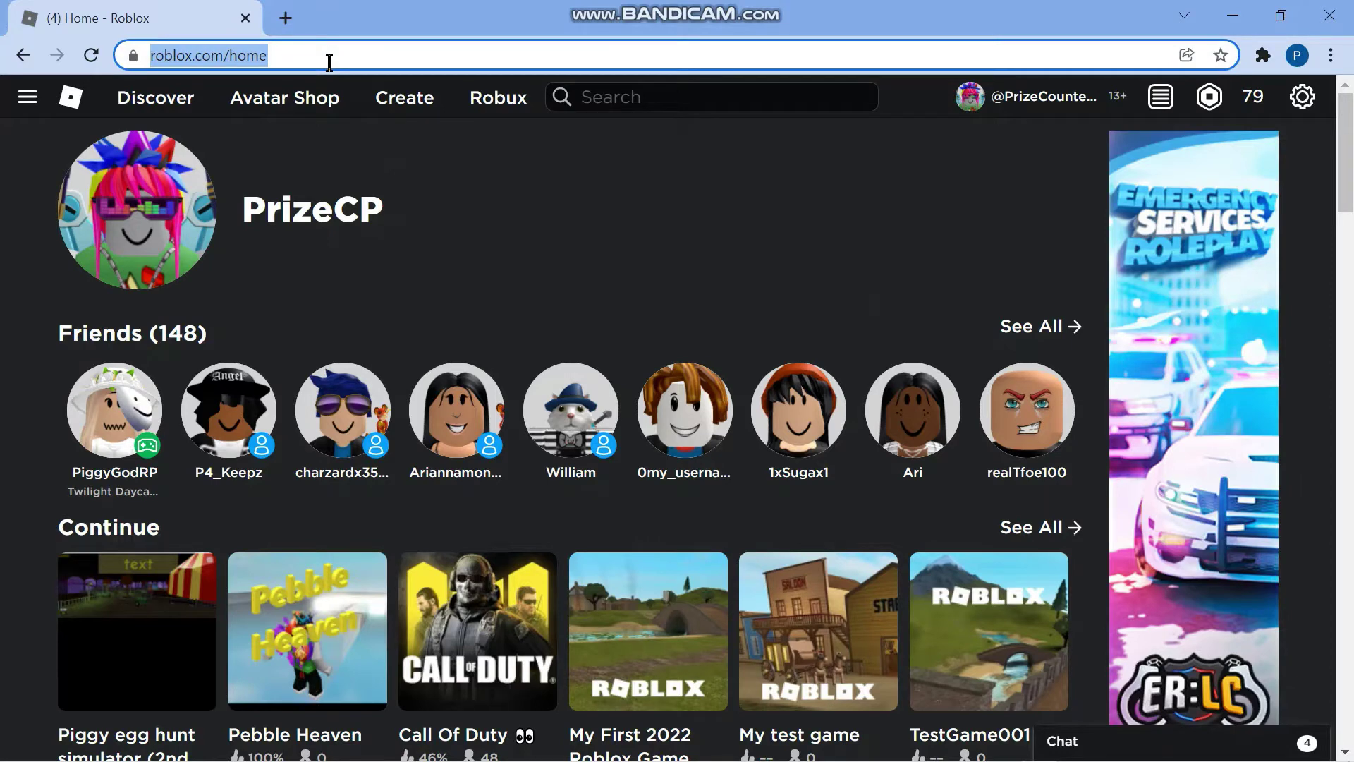
{"action": "left_click", "coordinate": [399, 107]}
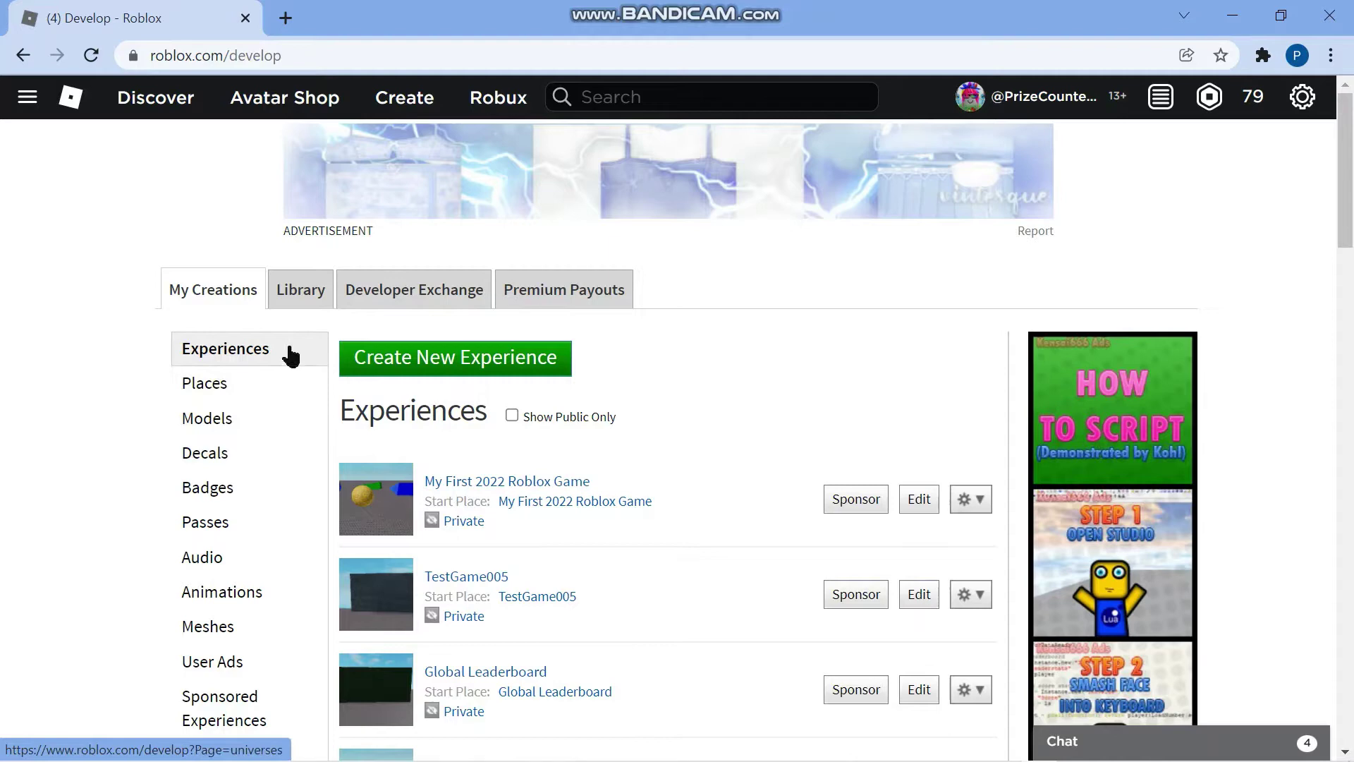
{"action": "scroll", "coordinate": [531, 443], "scroll_direction": "down", "scroll_amount": 2}
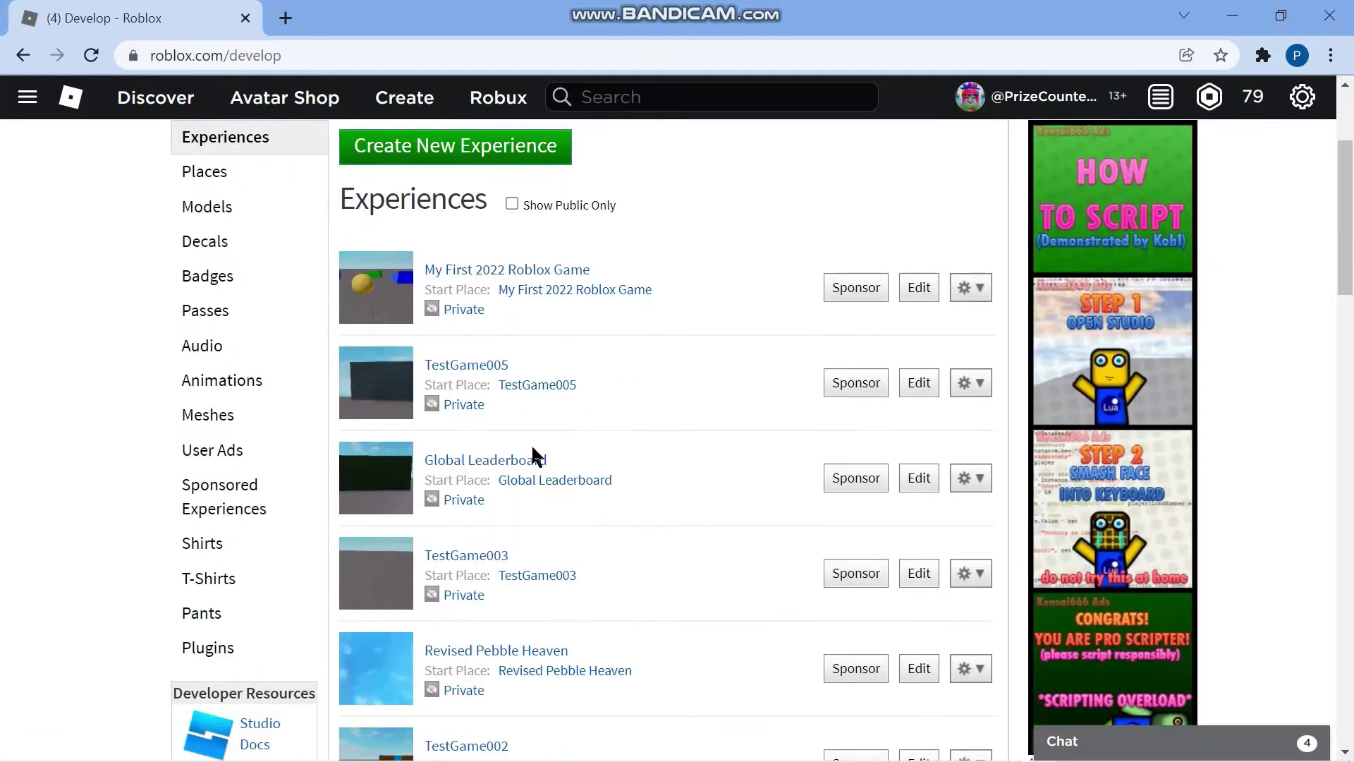
{"action": "scroll", "coordinate": [531, 454], "scroll_direction": "down", "scroll_amount": 1}
{"action": "scroll", "coordinate": [519, 460], "scroll_direction": "up", "scroll_amount": 3}
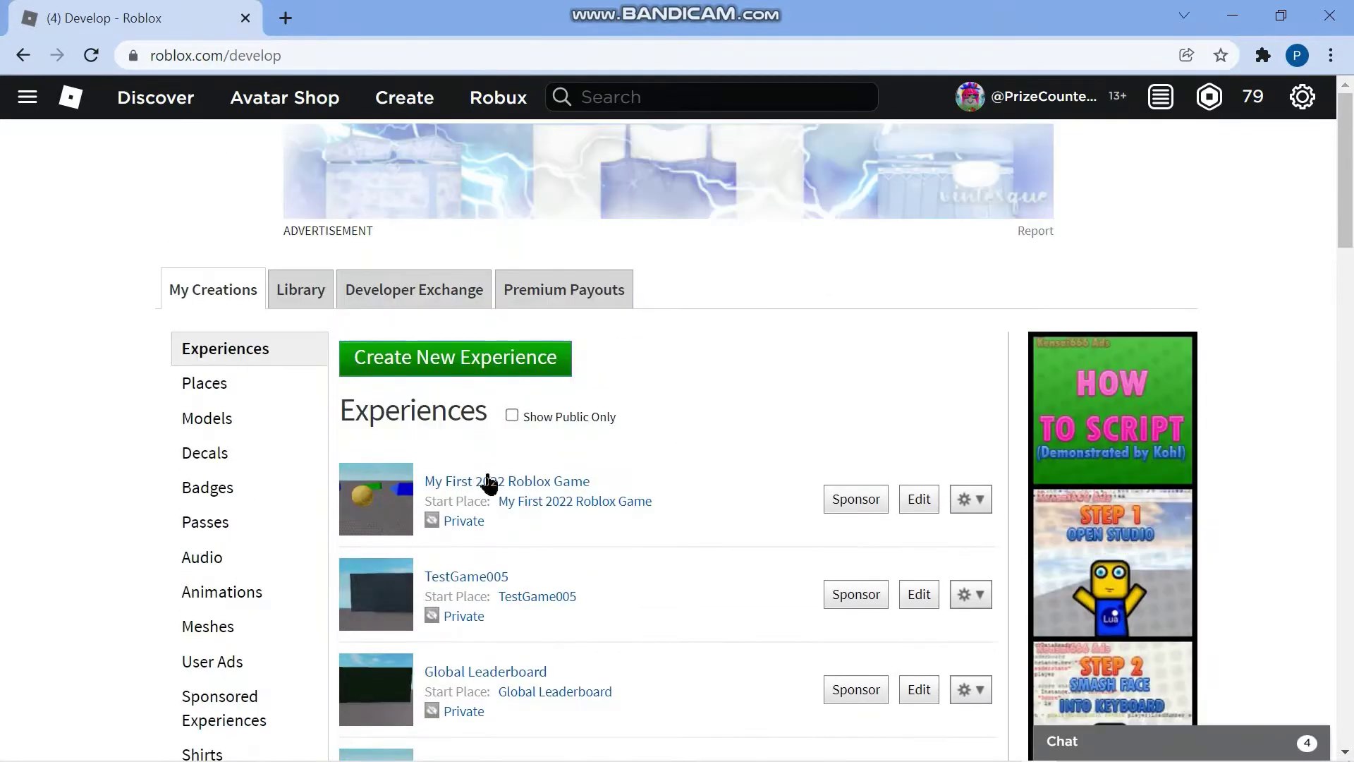
{"action": "left_click", "coordinate": [234, 429]}
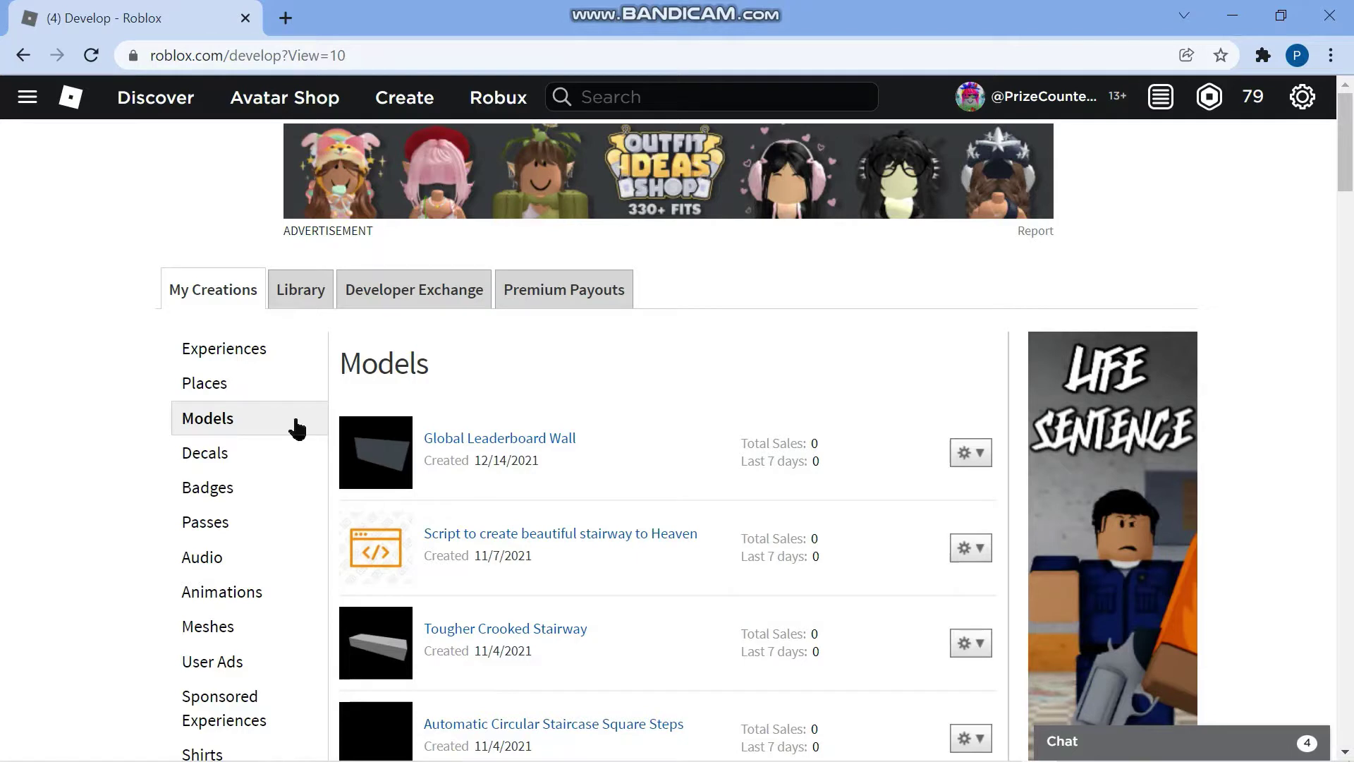
Open the free Library catalog and try switching its category to Audio assets
{"action": "left_click", "coordinate": [291, 294]}
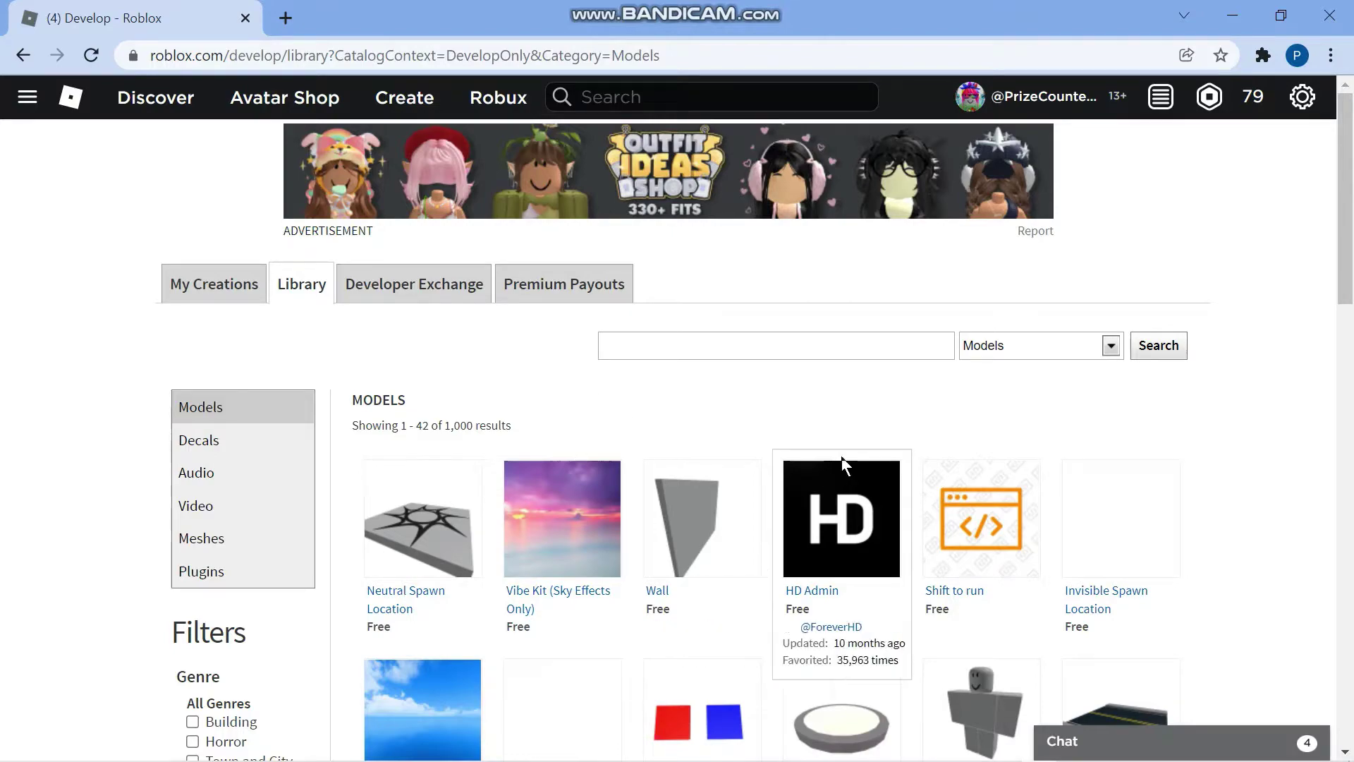
{"action": "scroll", "coordinate": [840, 459], "scroll_direction": "down", "scroll_amount": 2}
{"action": "scroll", "coordinate": [840, 463], "scroll_direction": "down", "scroll_amount": 5}
{"action": "scroll", "coordinate": [841, 464], "scroll_direction": "down", "scroll_amount": 1}
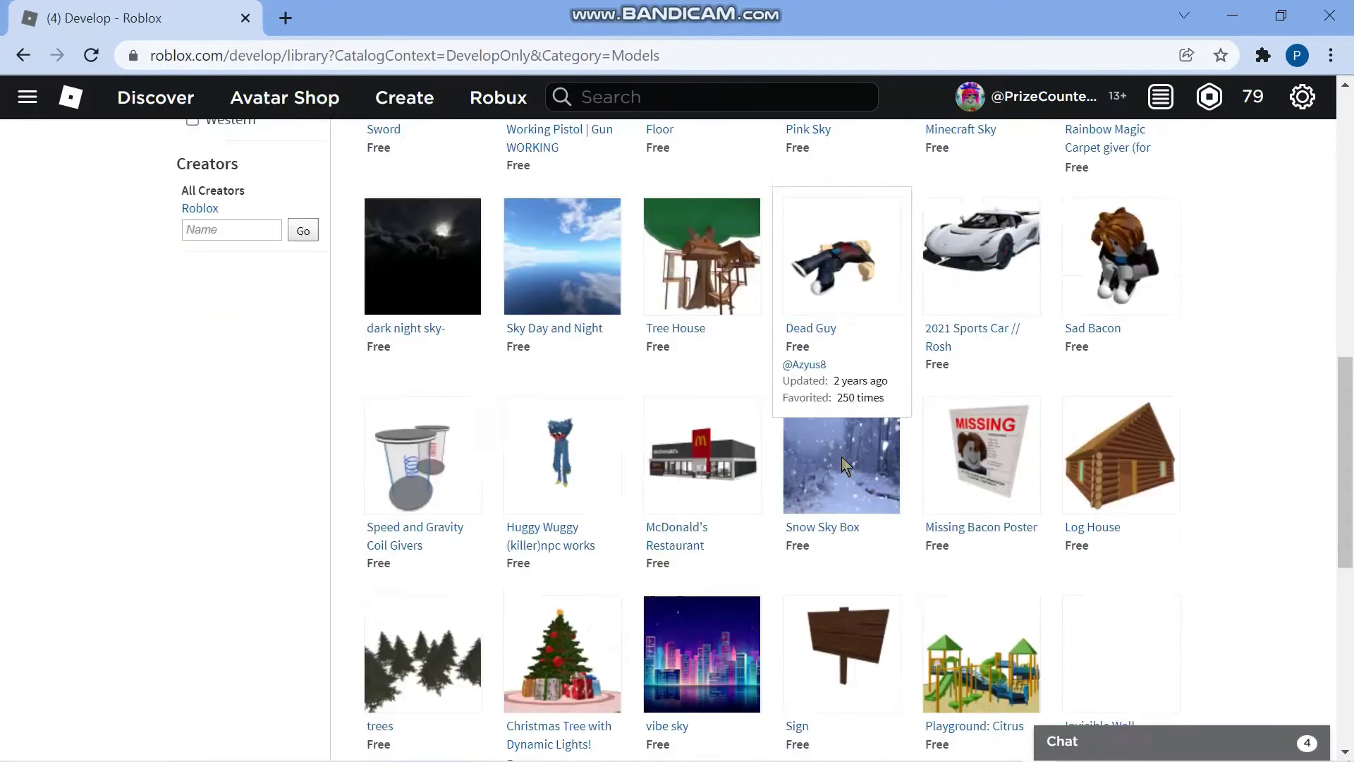
{"action": "scroll", "coordinate": [840, 462], "scroll_direction": "up", "scroll_amount": 5}
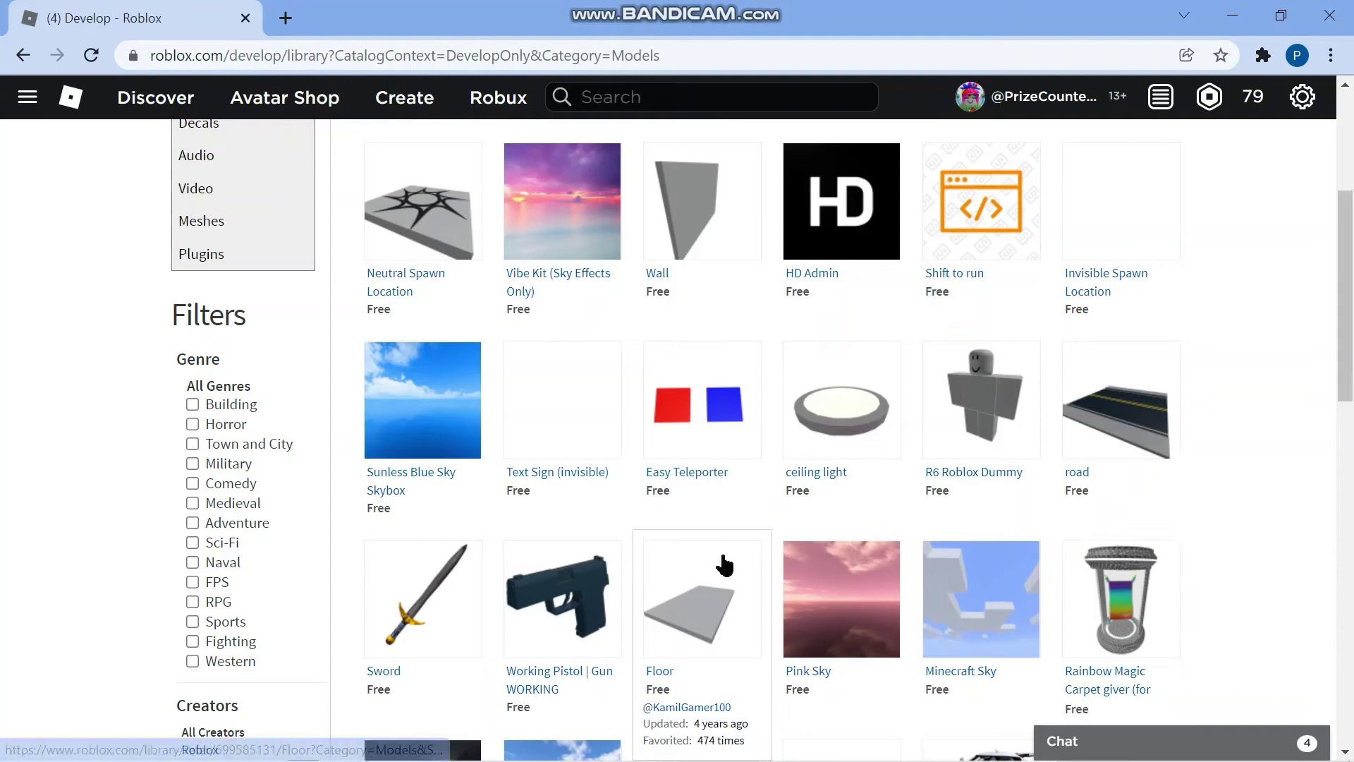
{"action": "scroll", "coordinate": [719, 565], "scroll_direction": "up", "scroll_amount": 3}
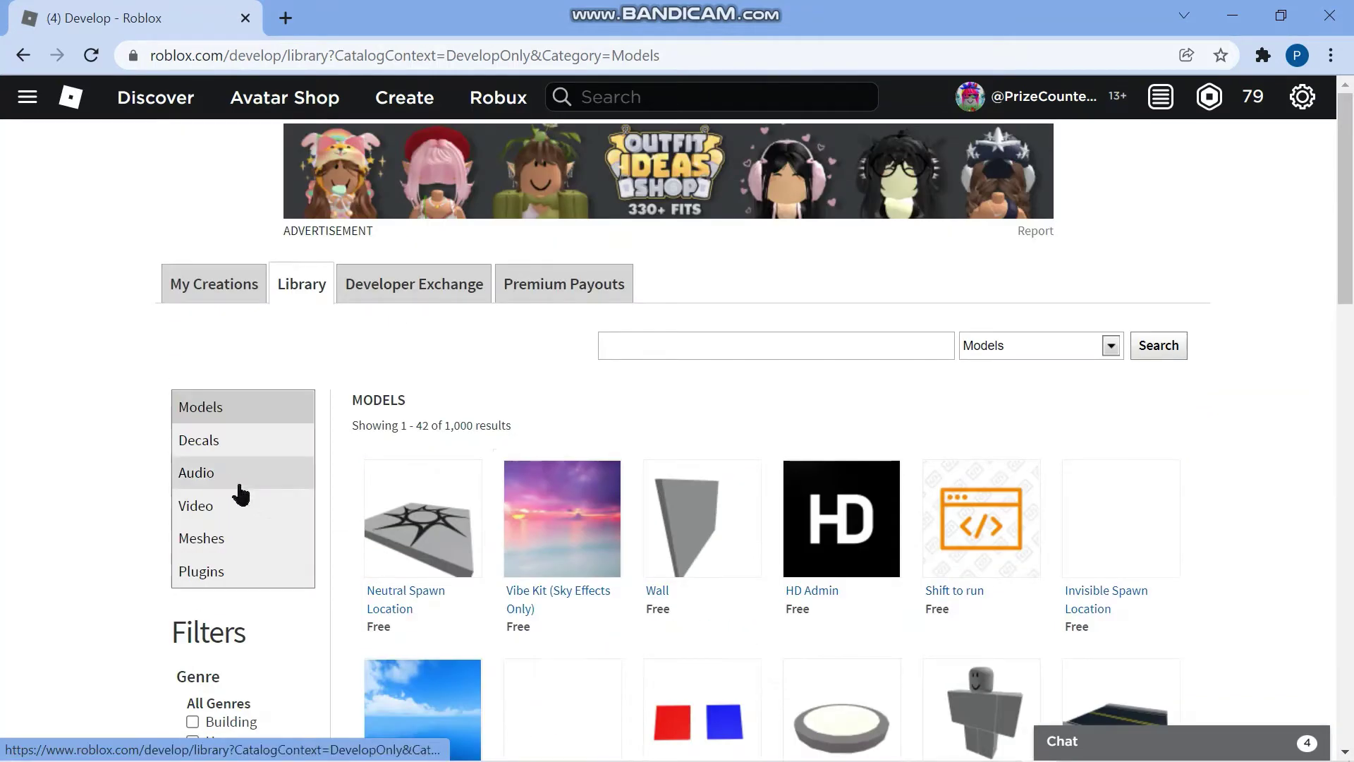
{"action": "left_click", "coordinate": [212, 480]}
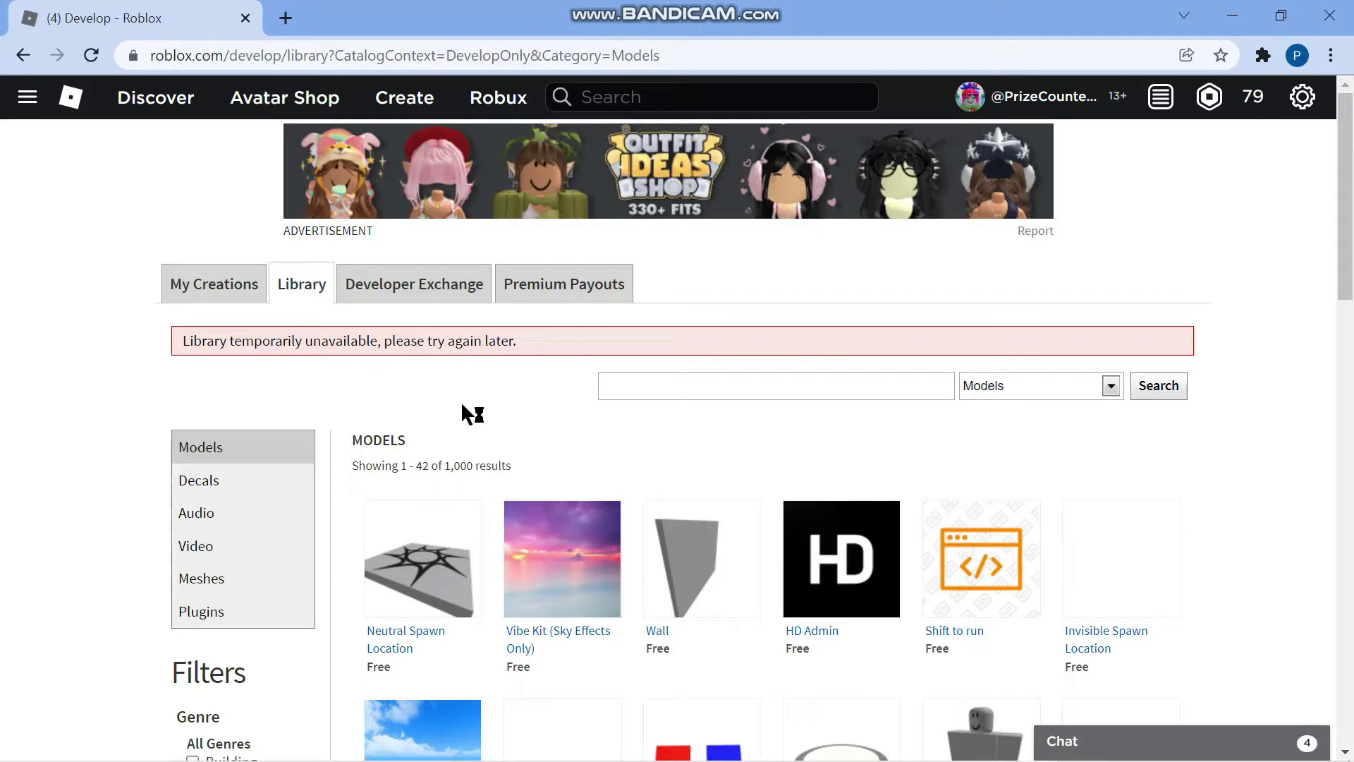
{"action": "left_click", "coordinate": [220, 514]}
{"action": "left_click", "coordinate": [196, 547]}
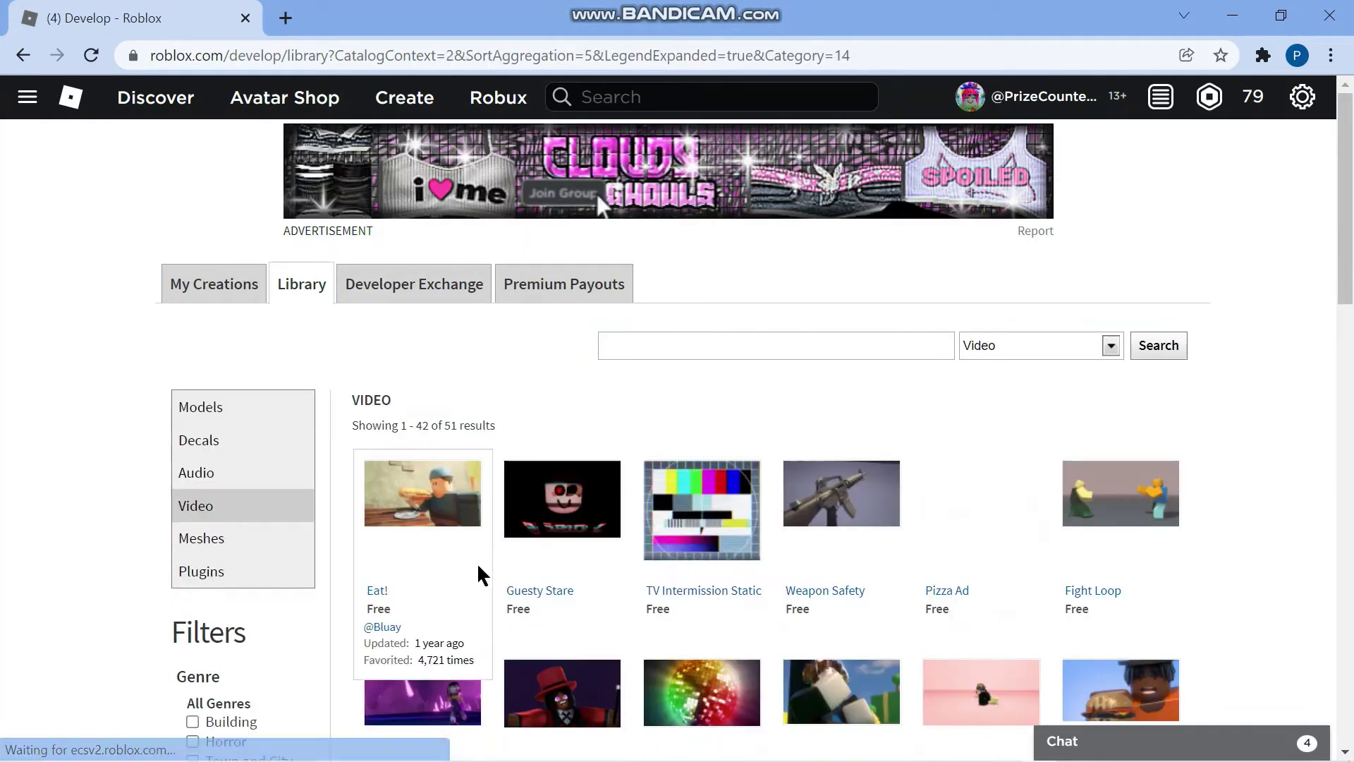
{"action": "scroll", "coordinate": [857, 424], "scroll_direction": "down", "scroll_amount": 1}
{"action": "scroll", "coordinate": [853, 465], "scroll_direction": "down", "scroll_amount": 4}
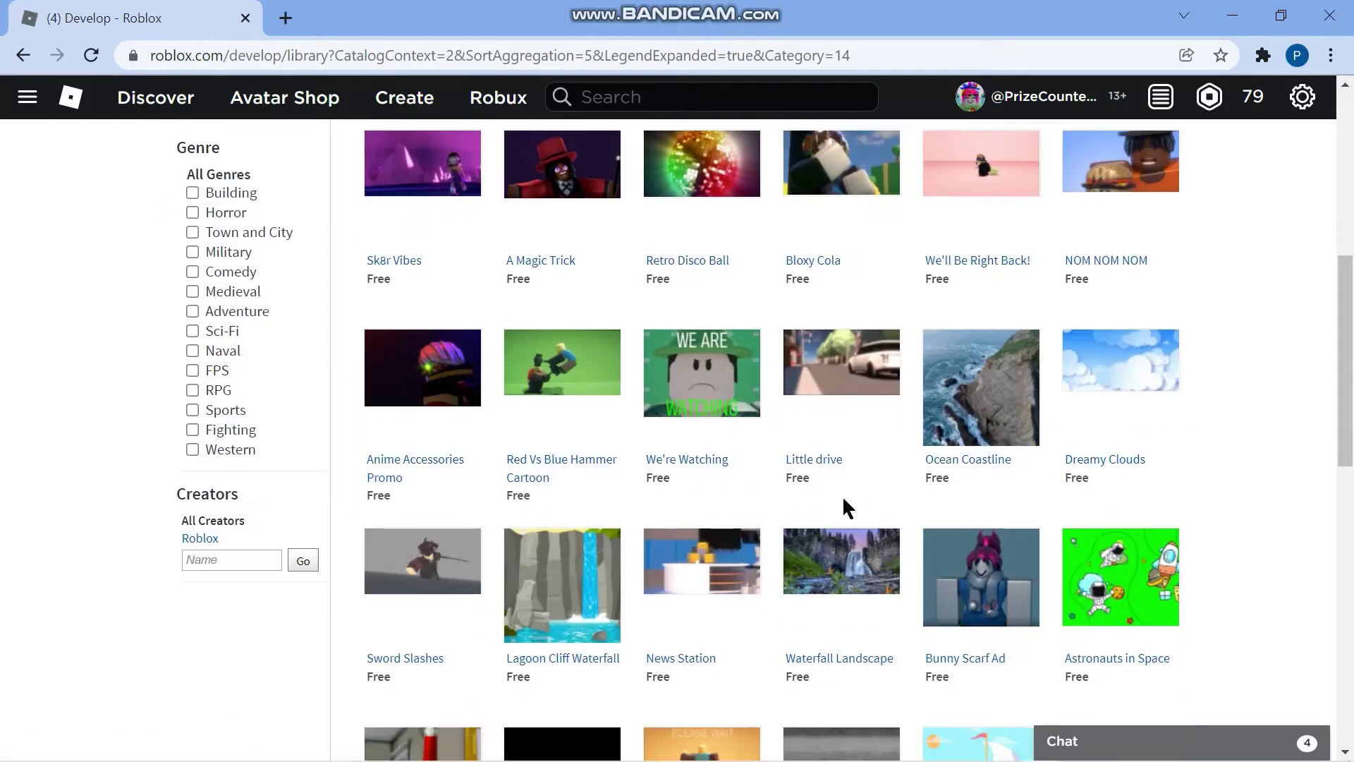
{"action": "scroll", "coordinate": [825, 509], "scroll_direction": "up", "scroll_amount": 4}
{"action": "scroll", "coordinate": [799, 511], "scroll_direction": "up", "scroll_amount": 1}
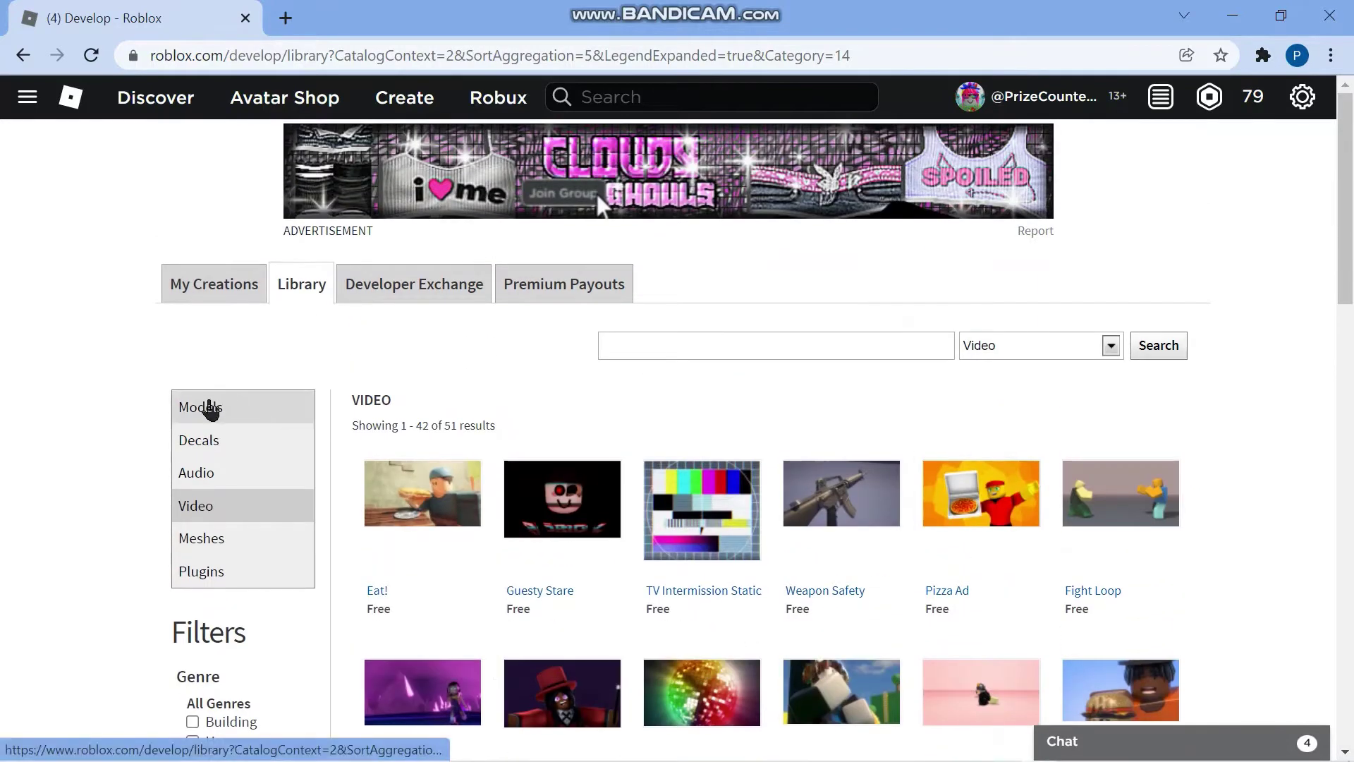
{"action": "left_click", "coordinate": [208, 410]}
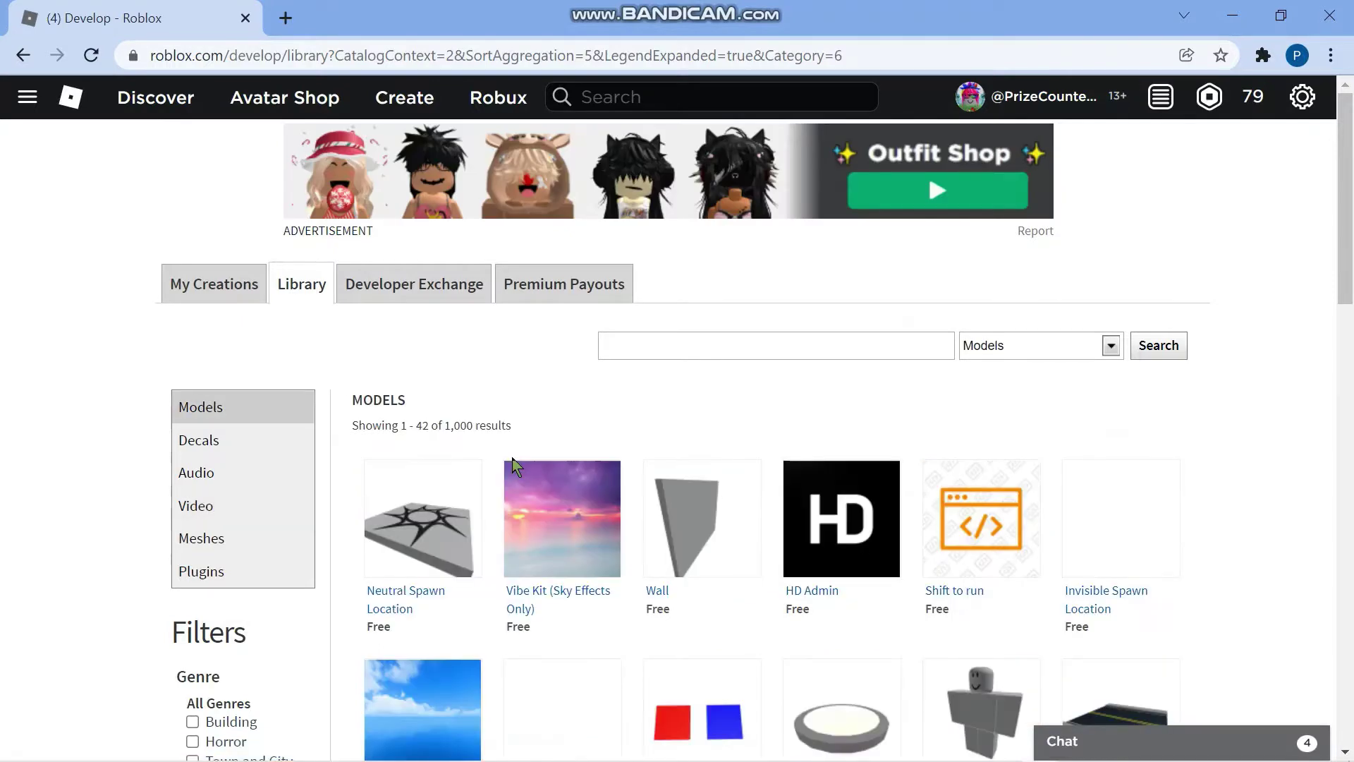
{"action": "left_click", "coordinate": [215, 476]}
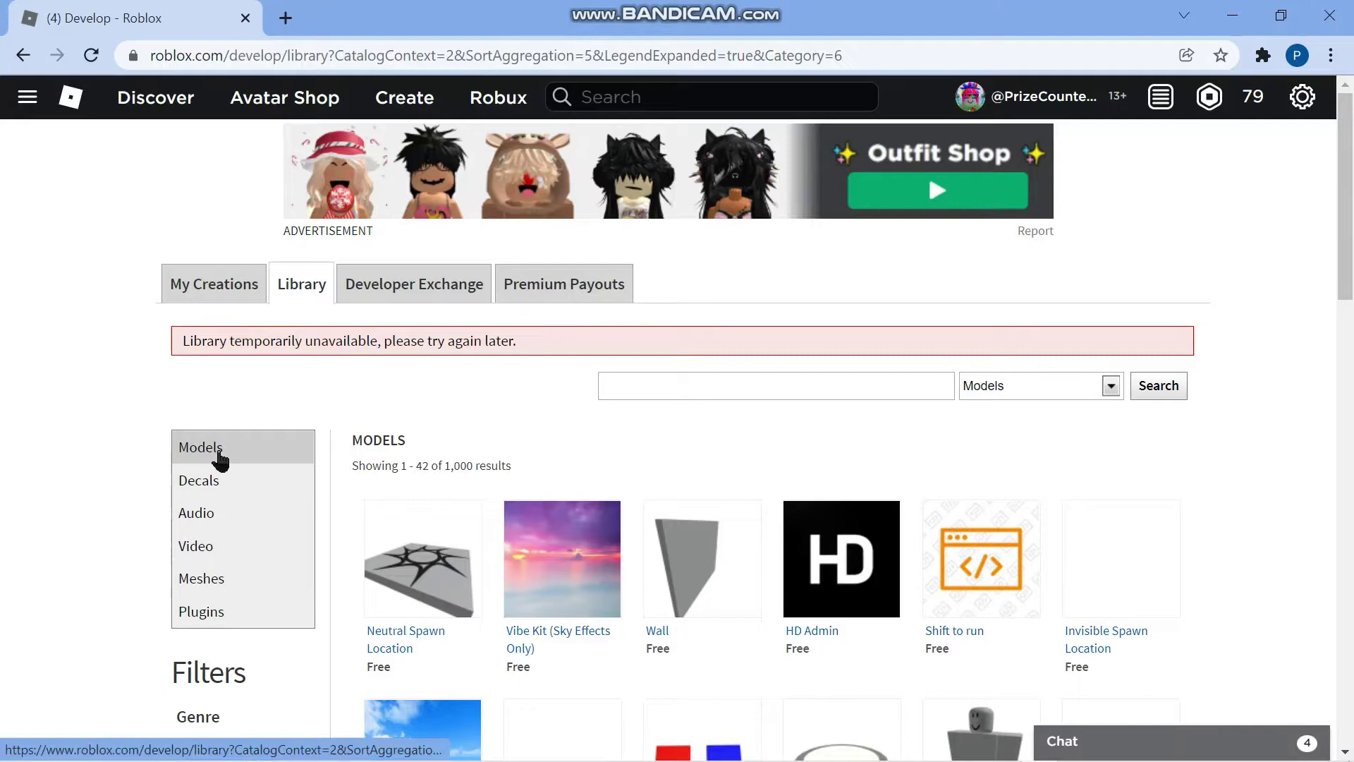
{"action": "left_click", "coordinate": [223, 458]}
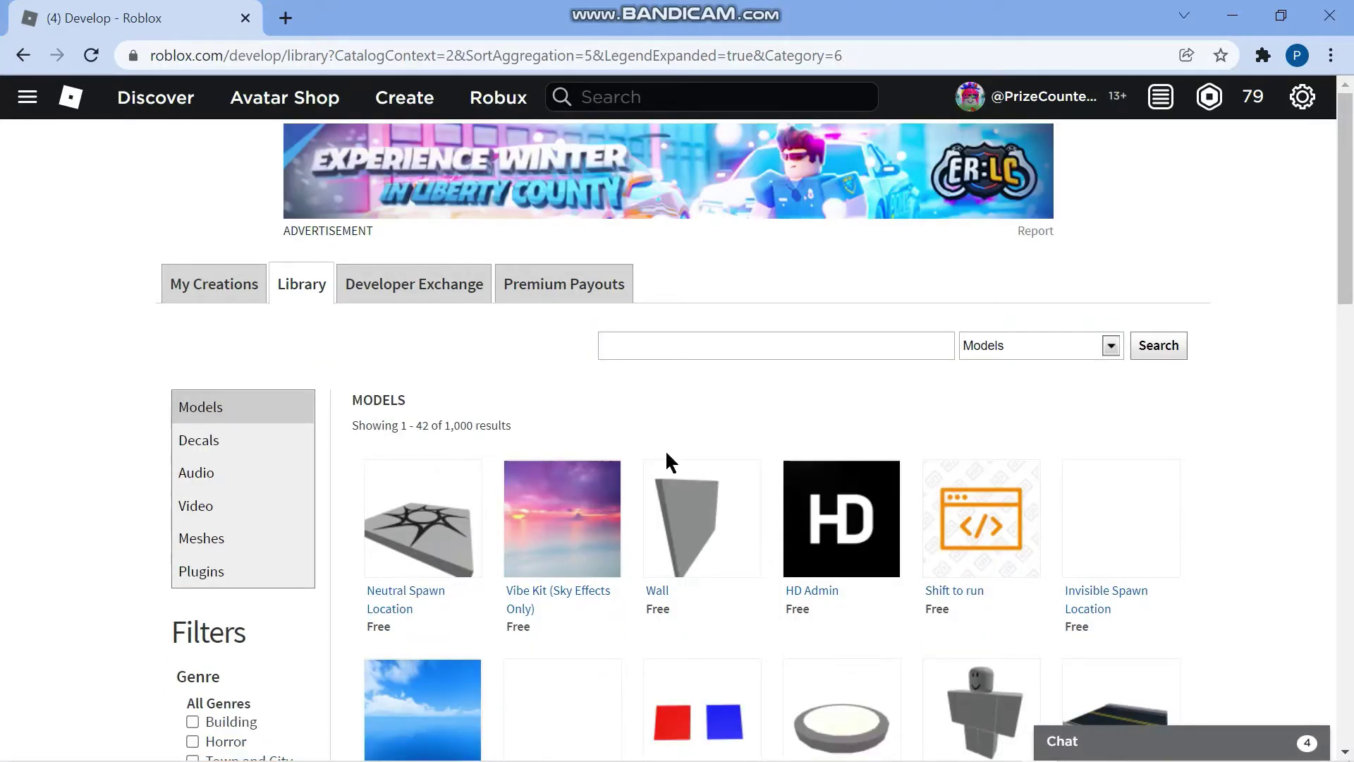
{"action": "scroll", "coordinate": [665, 462], "scroll_direction": "down", "scroll_amount": 2}
{"action": "scroll", "coordinate": [670, 459], "scroll_direction": "down", "scroll_amount": 1}
{"action": "scroll", "coordinate": [763, 407], "scroll_direction": "down", "scroll_amount": 1}
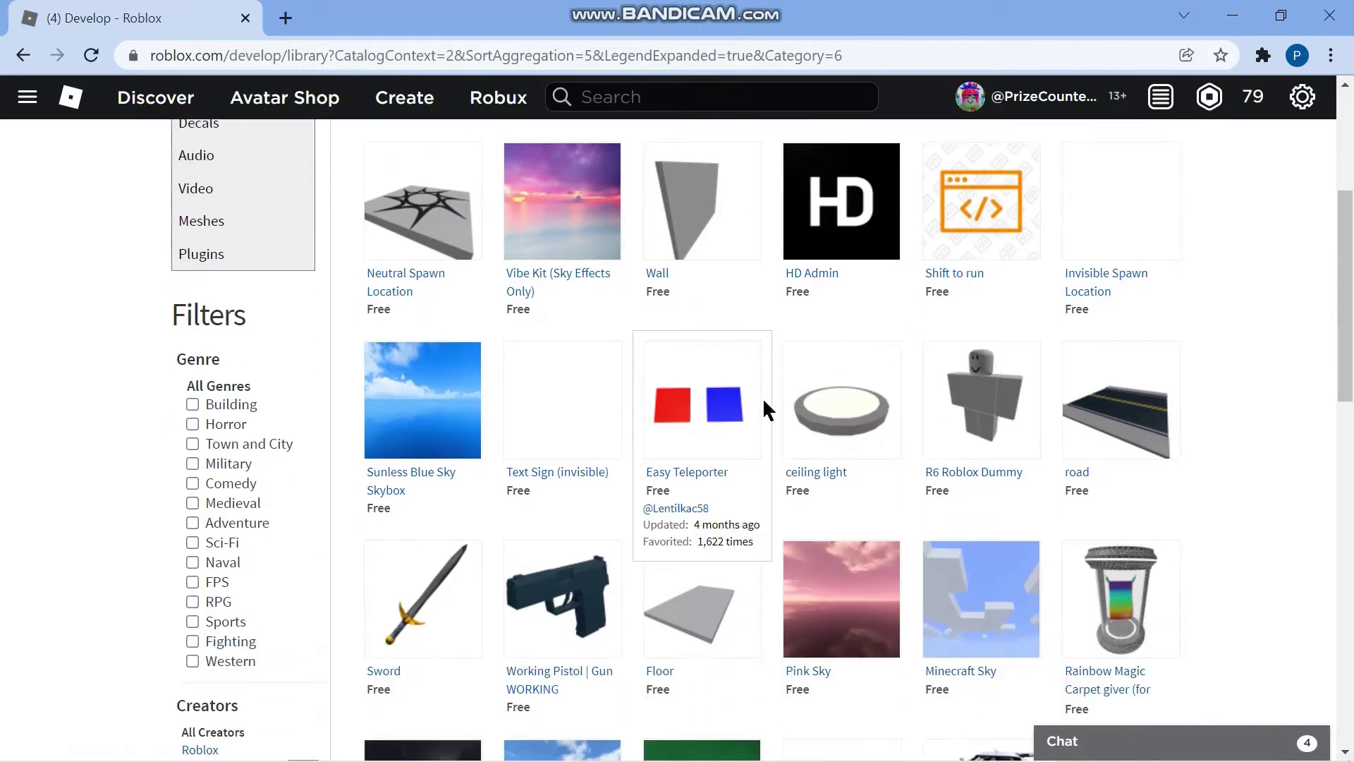
{"action": "scroll", "coordinate": [708, 449], "scroll_direction": "up", "scroll_amount": 3}
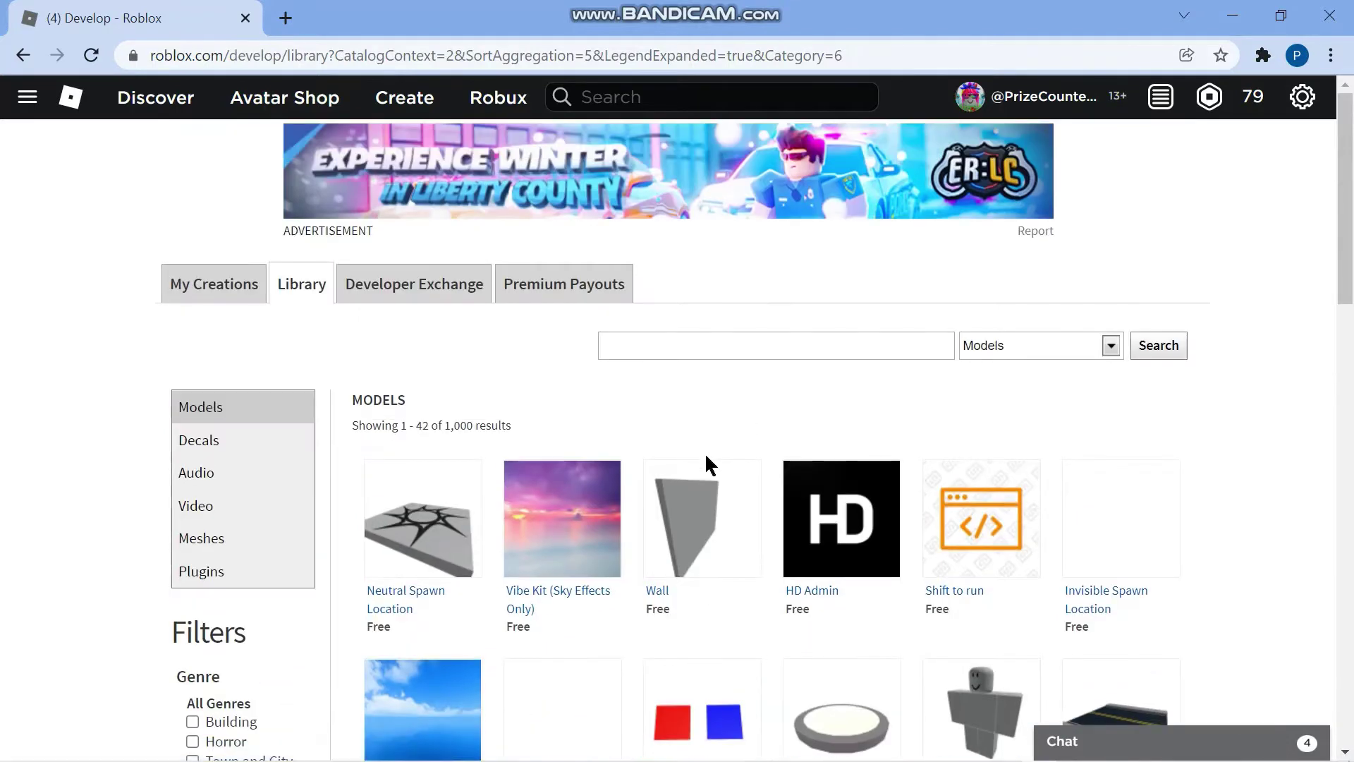
{"action": "left_click", "coordinate": [711, 355]}
{"action": "scroll", "coordinate": [798, 423], "scroll_direction": "down", "scroll_amount": 2}
{"action": "scroll", "coordinate": [800, 419], "scroll_direction": "down", "scroll_amount": 3}
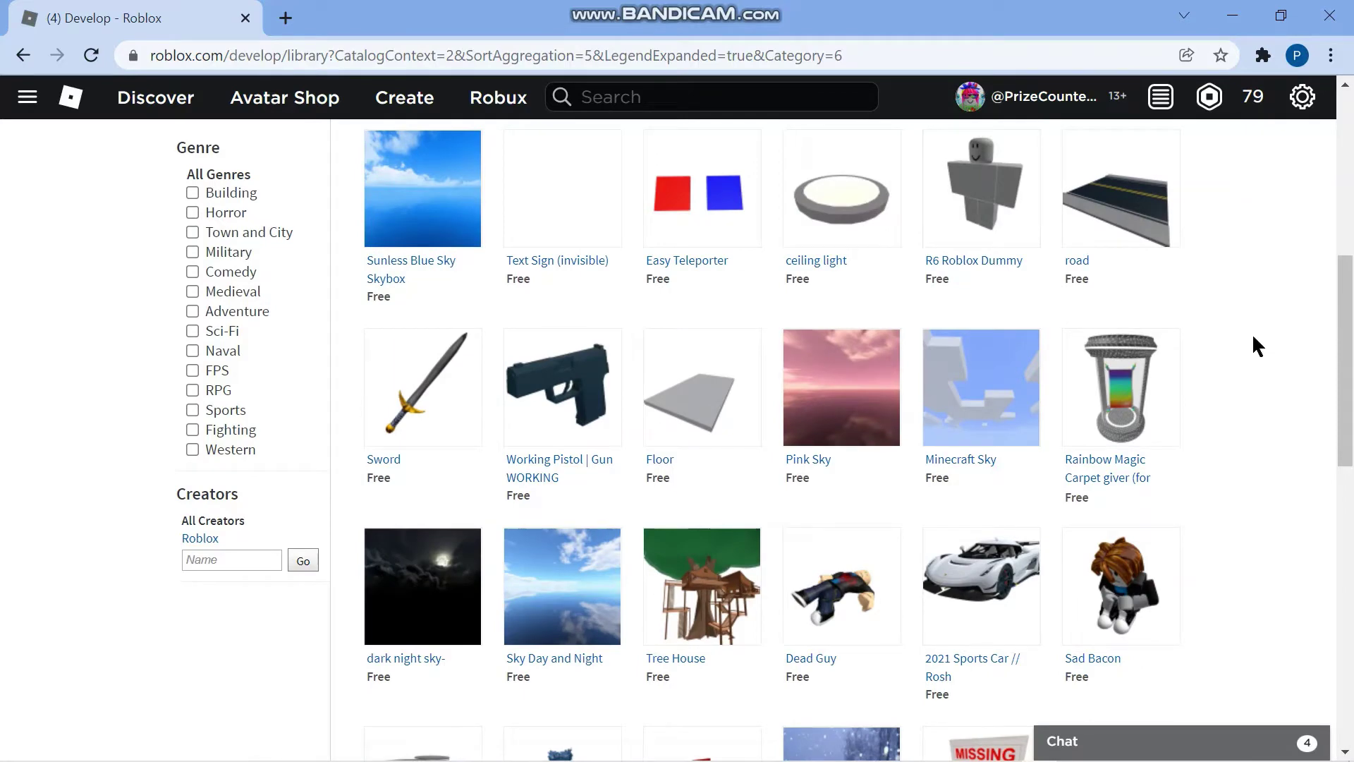
{"action": "mouse_move", "coordinate": [981, 586]}
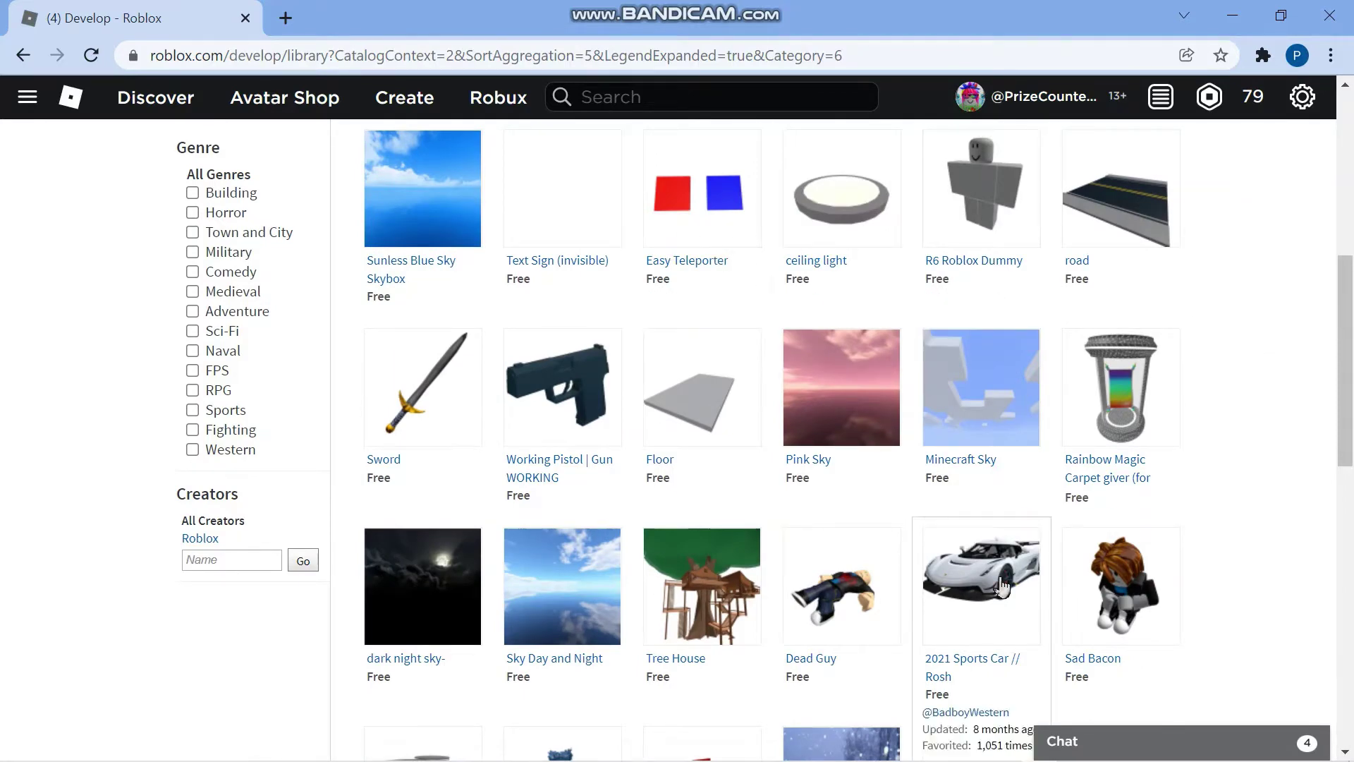
Get the free 2021 Sports Car // Rosh model from its page, confirming with Get Now
{"action": "left_click", "coordinate": [997, 593]}
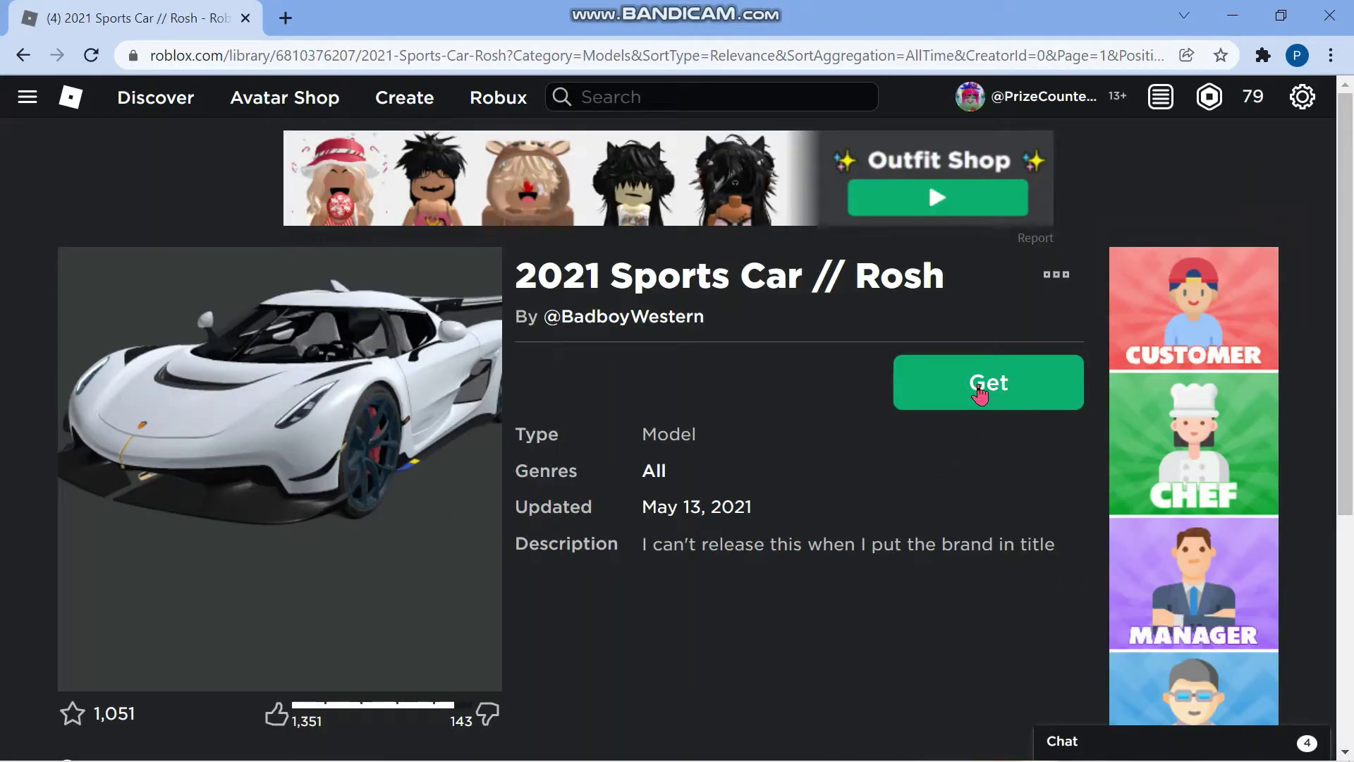
{"action": "left_click", "coordinate": [980, 392]}
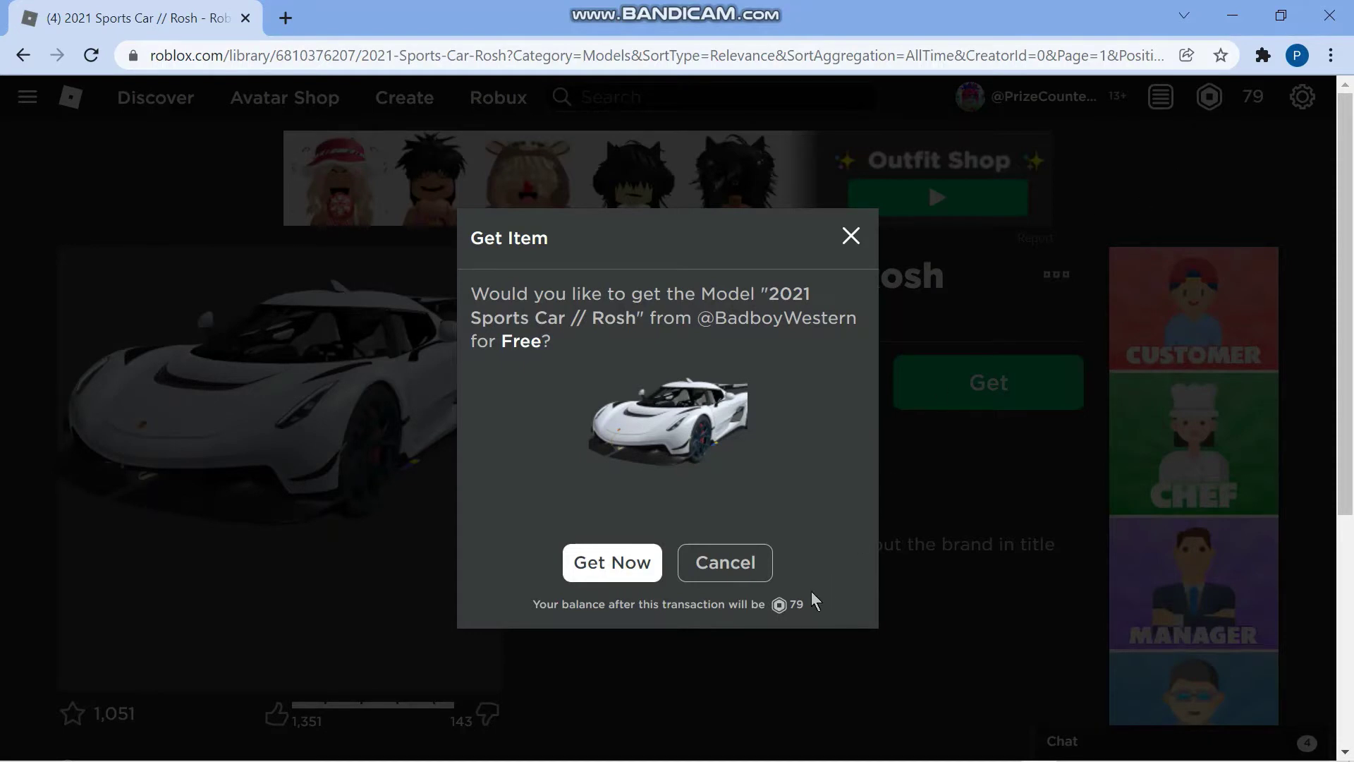
{"action": "left_click", "coordinate": [617, 566]}
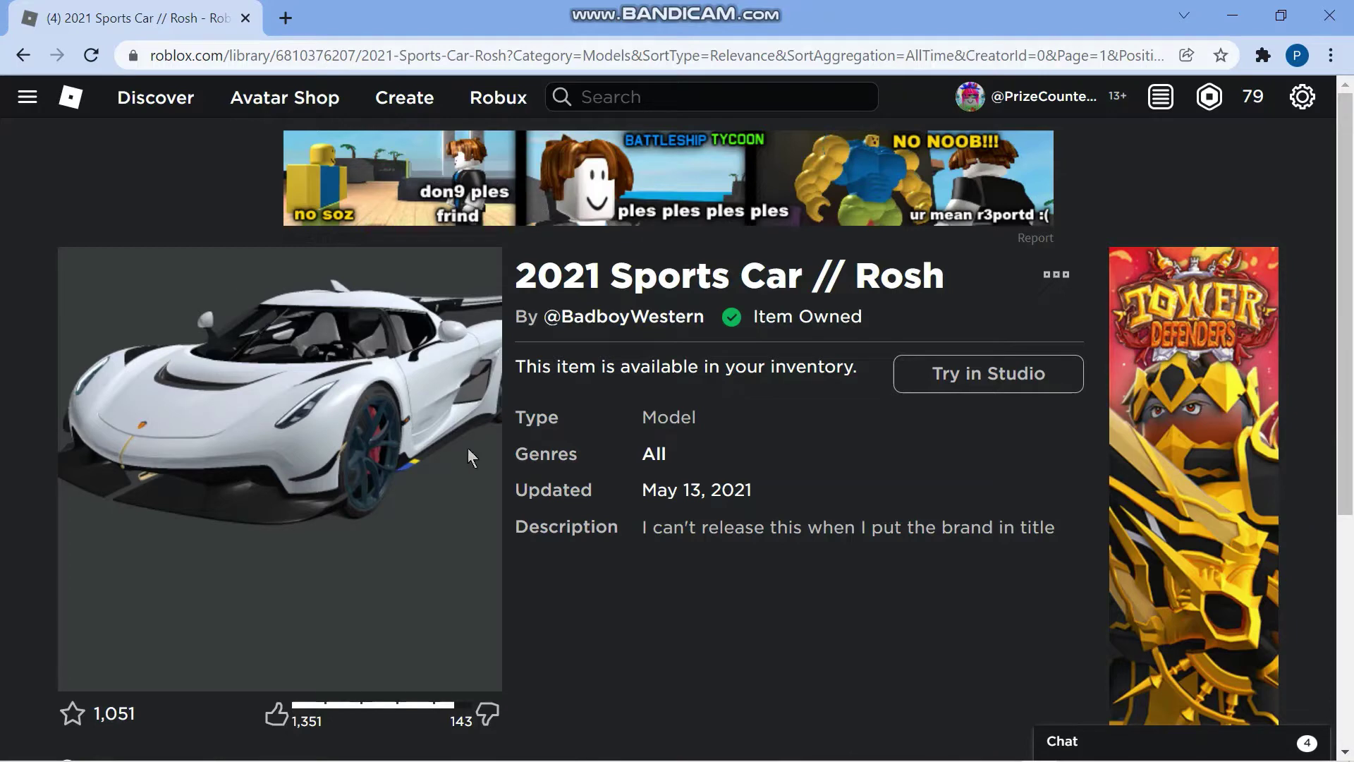
Return to the free Models results and page forward twice to page 3
{"action": "left_click", "coordinate": [24, 56]}
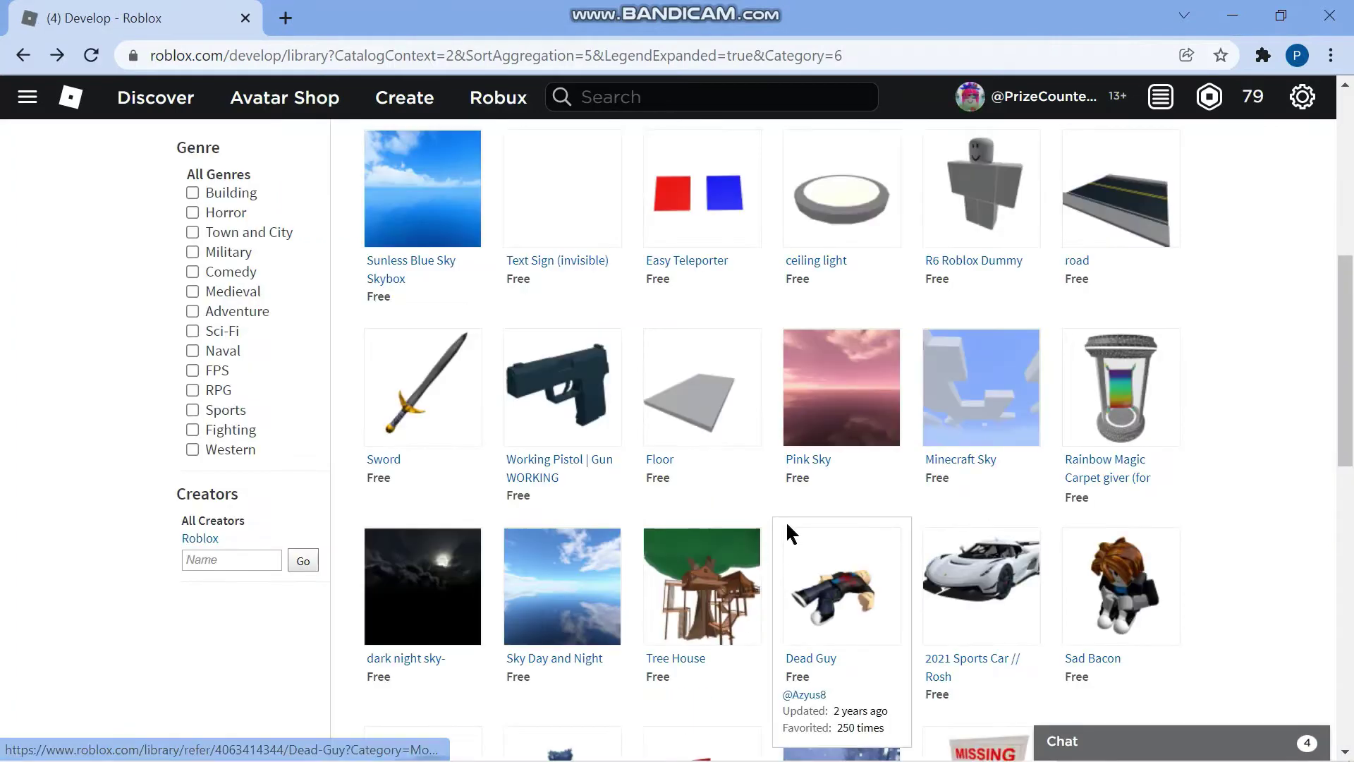
{"action": "scroll", "coordinate": [786, 521], "scroll_direction": "down", "scroll_amount": 2}
{"action": "scroll", "coordinate": [787, 521], "scroll_direction": "down", "scroll_amount": 2}
{"action": "scroll", "coordinate": [786, 520], "scroll_direction": "down", "scroll_amount": 1}
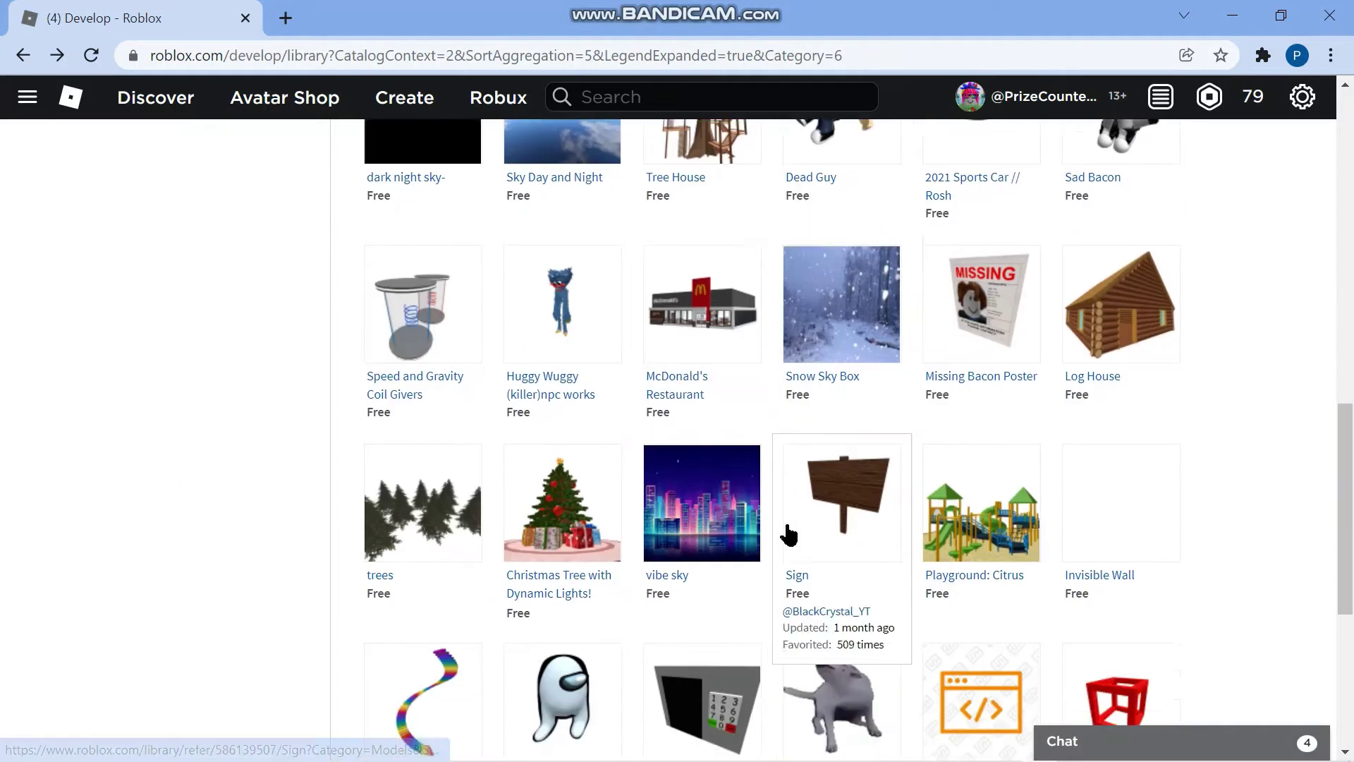
{"action": "scroll", "coordinate": [786, 521], "scroll_direction": "down", "scroll_amount": 2}
{"action": "scroll", "coordinate": [786, 520], "scroll_direction": "down", "scroll_amount": 2}
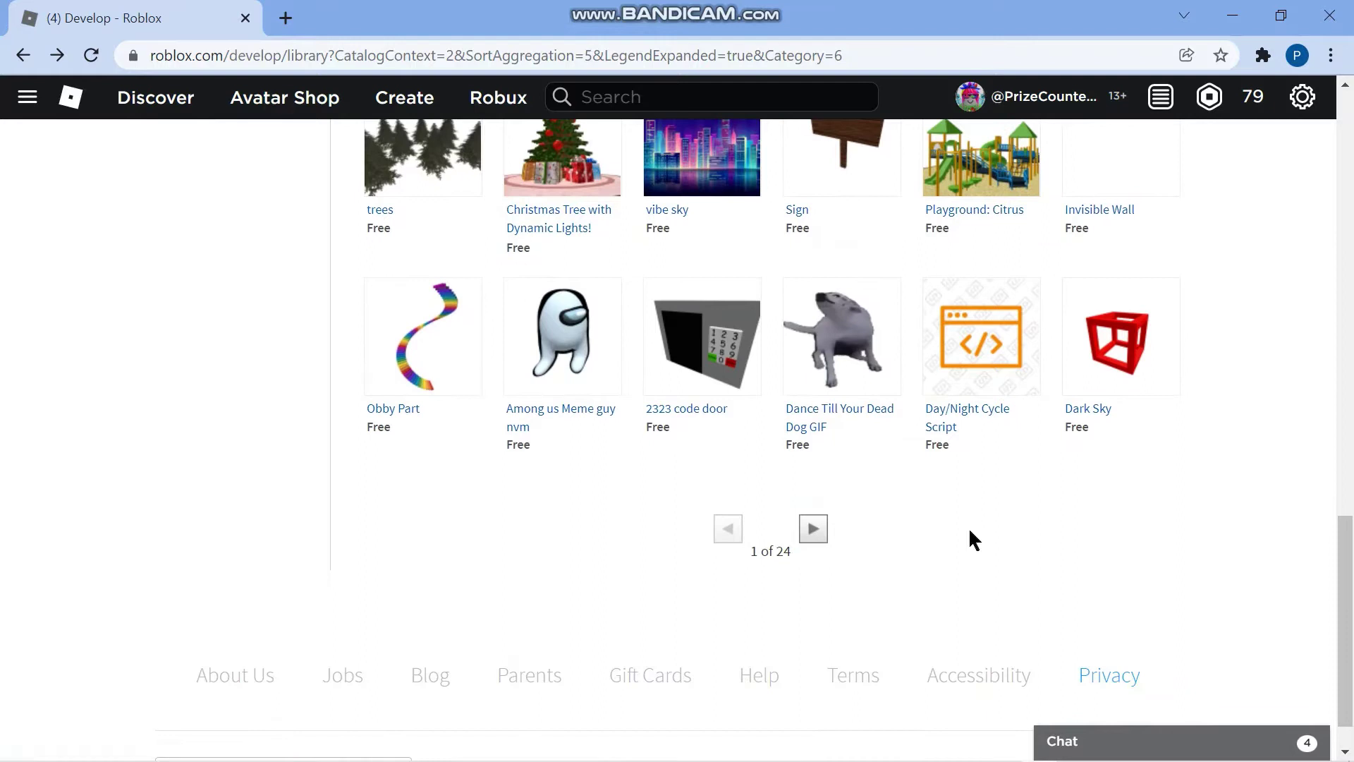
{"action": "left_click", "coordinate": [817, 531]}
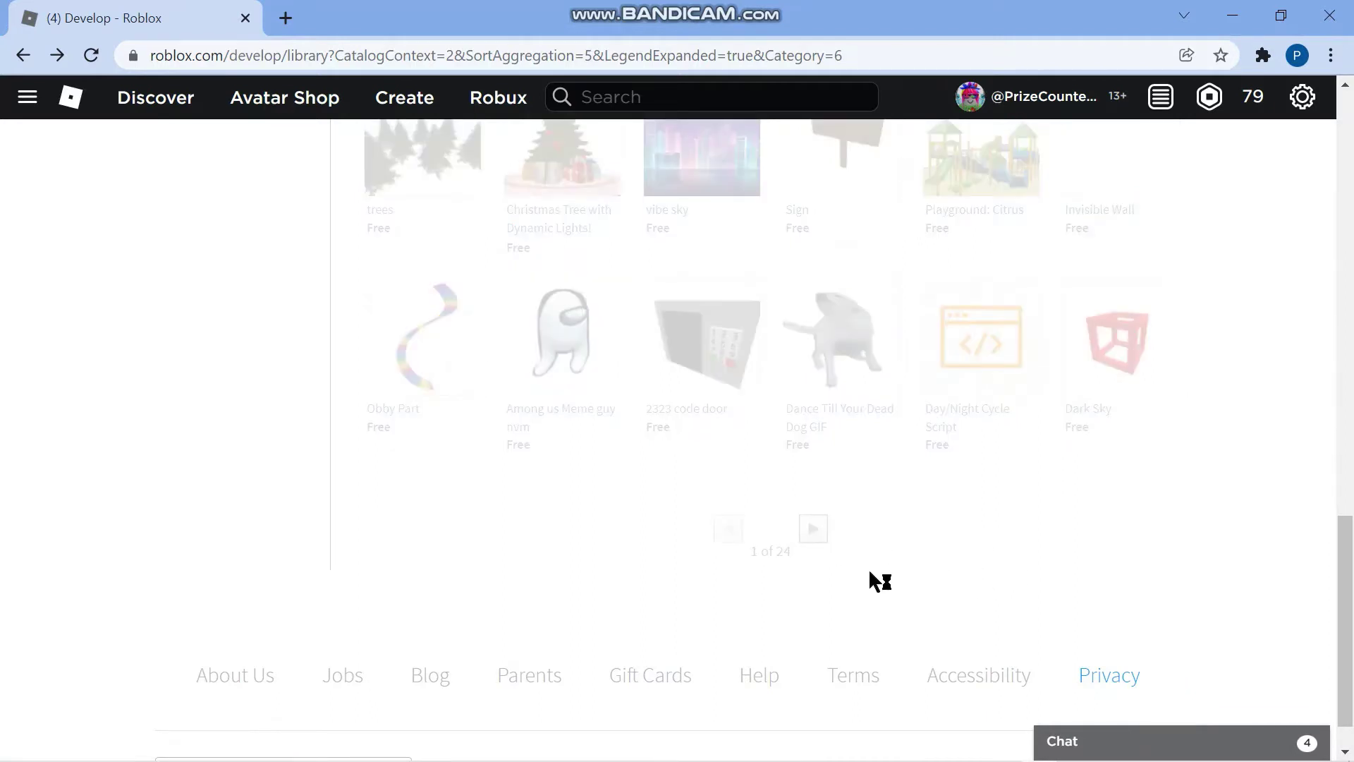
{"action": "scroll", "coordinate": [734, 574], "scroll_direction": "up", "scroll_amount": 1}
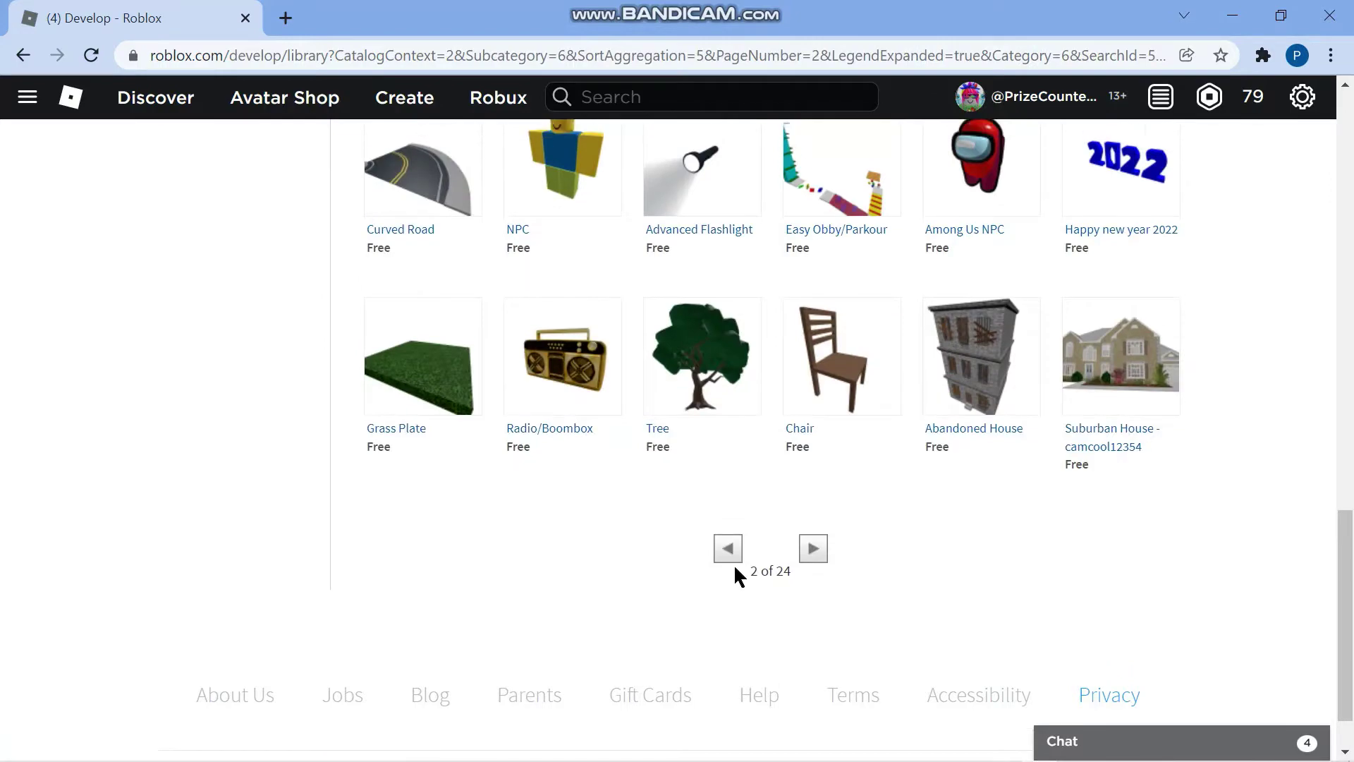
{"action": "scroll", "coordinate": [734, 577], "scroll_direction": "up", "scroll_amount": 3}
{"action": "scroll", "coordinate": [733, 575], "scroll_direction": "up", "scroll_amount": 3}
{"action": "scroll", "coordinate": [734, 575], "scroll_direction": "down", "scroll_amount": 4}
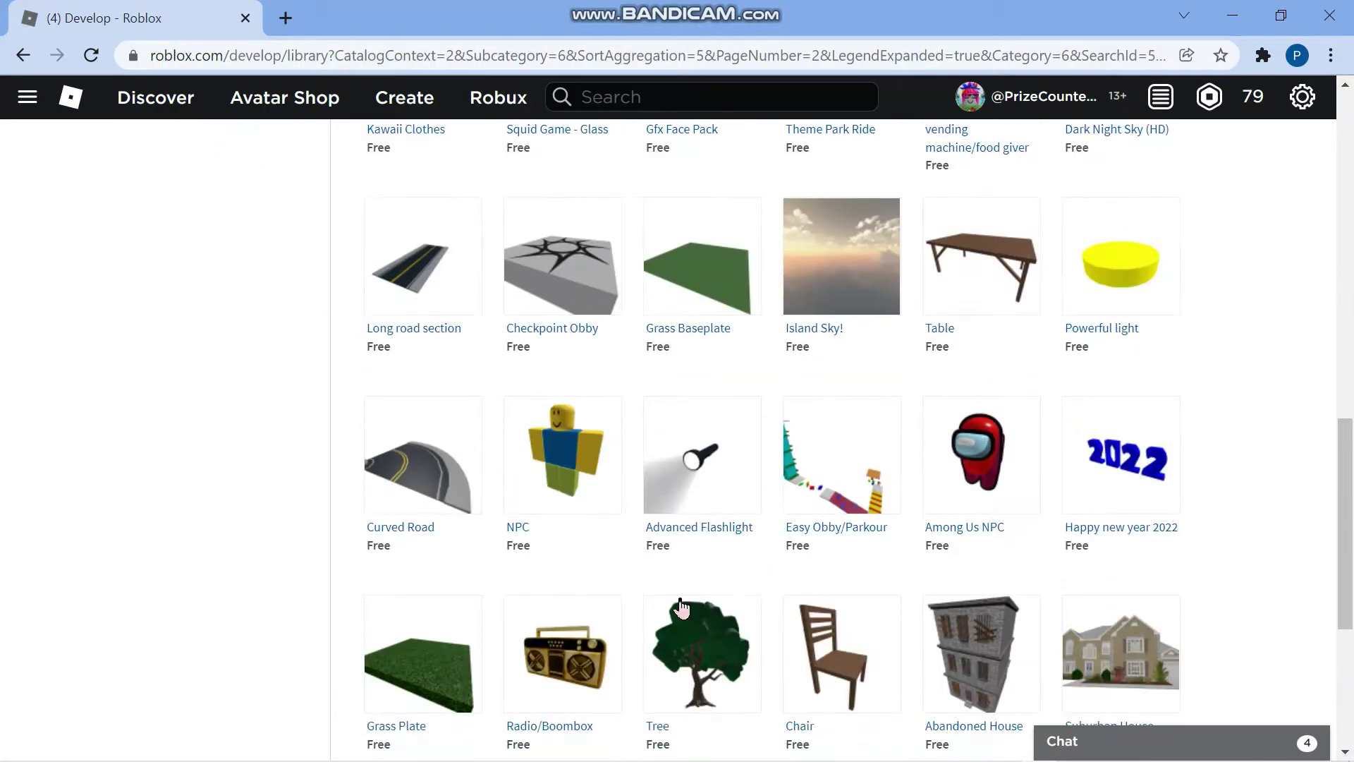
{"action": "scroll", "coordinate": [704, 635], "scroll_direction": "up", "scroll_amount": 2}
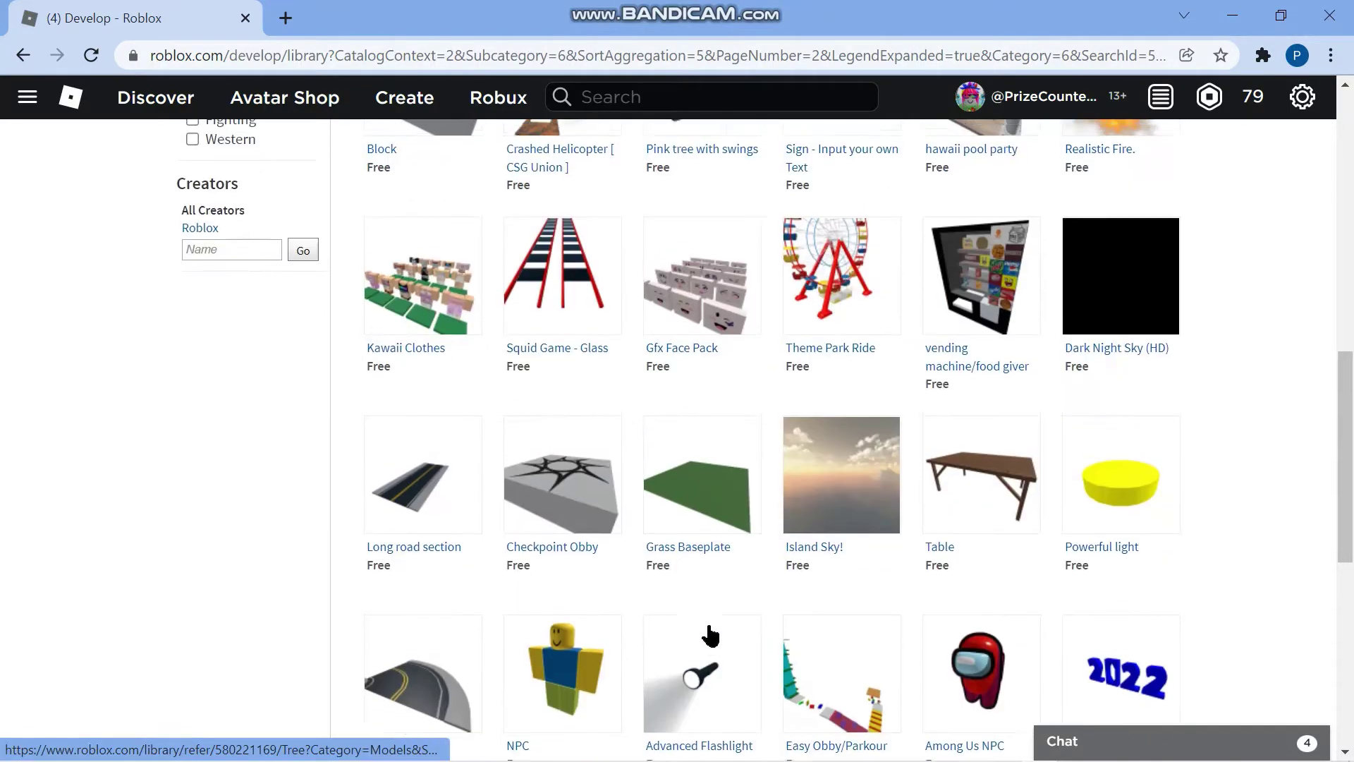
{"action": "scroll", "coordinate": [709, 634], "scroll_direction": "up", "scroll_amount": 3}
{"action": "scroll", "coordinate": [708, 630], "scroll_direction": "up", "scroll_amount": 2}
{"action": "scroll", "coordinate": [672, 587], "scroll_direction": "up", "scroll_amount": 1}
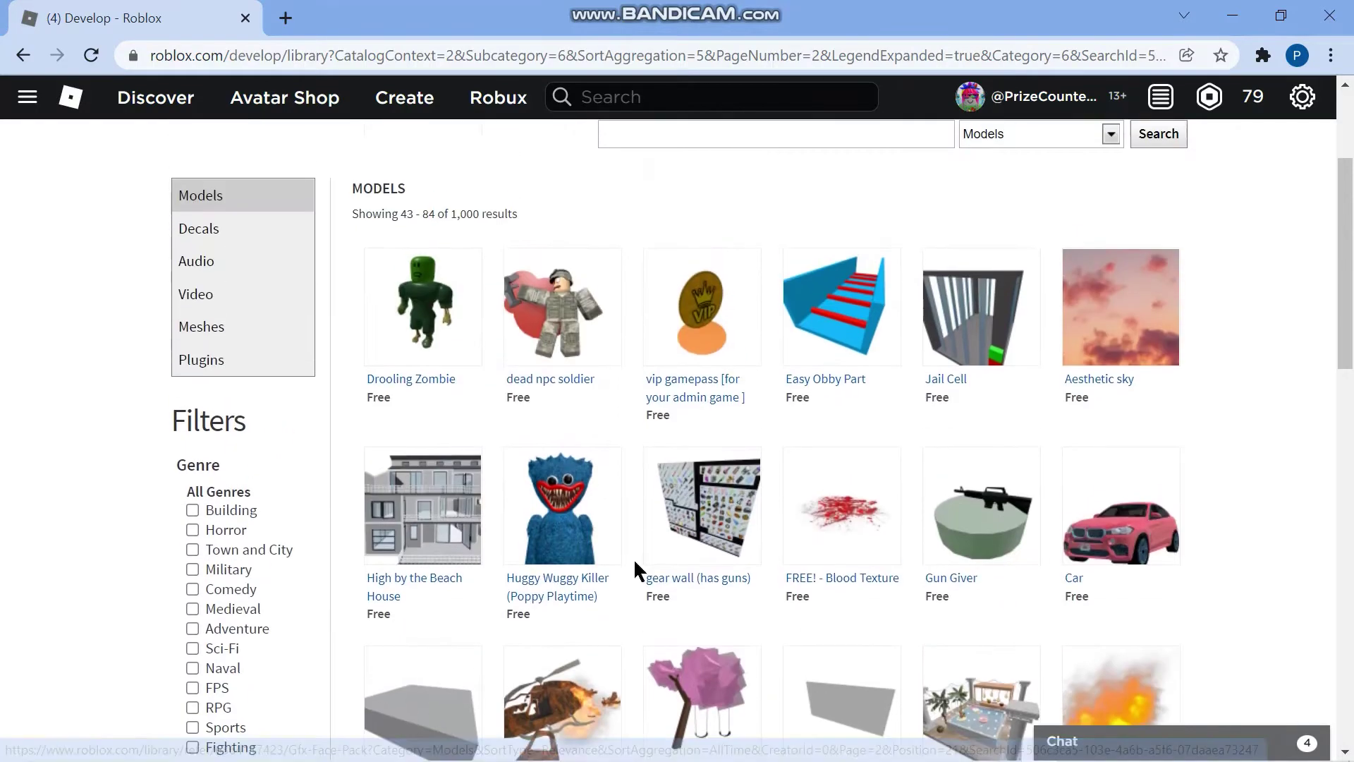
{"action": "scroll", "coordinate": [671, 574], "scroll_direction": "down", "scroll_amount": 2}
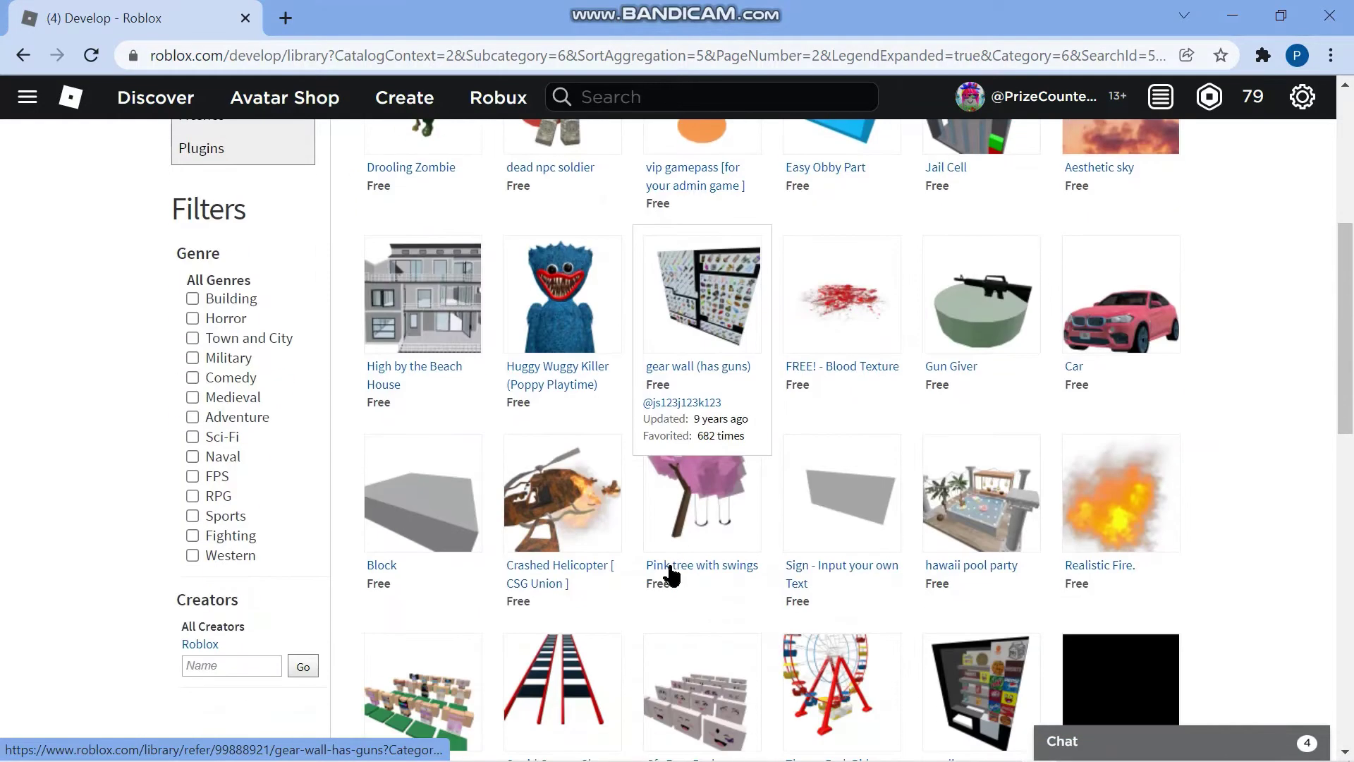
{"action": "scroll", "coordinate": [672, 575], "scroll_direction": "down", "scroll_amount": 1}
{"action": "scroll", "coordinate": [672, 574], "scroll_direction": "down", "scroll_amount": 1}
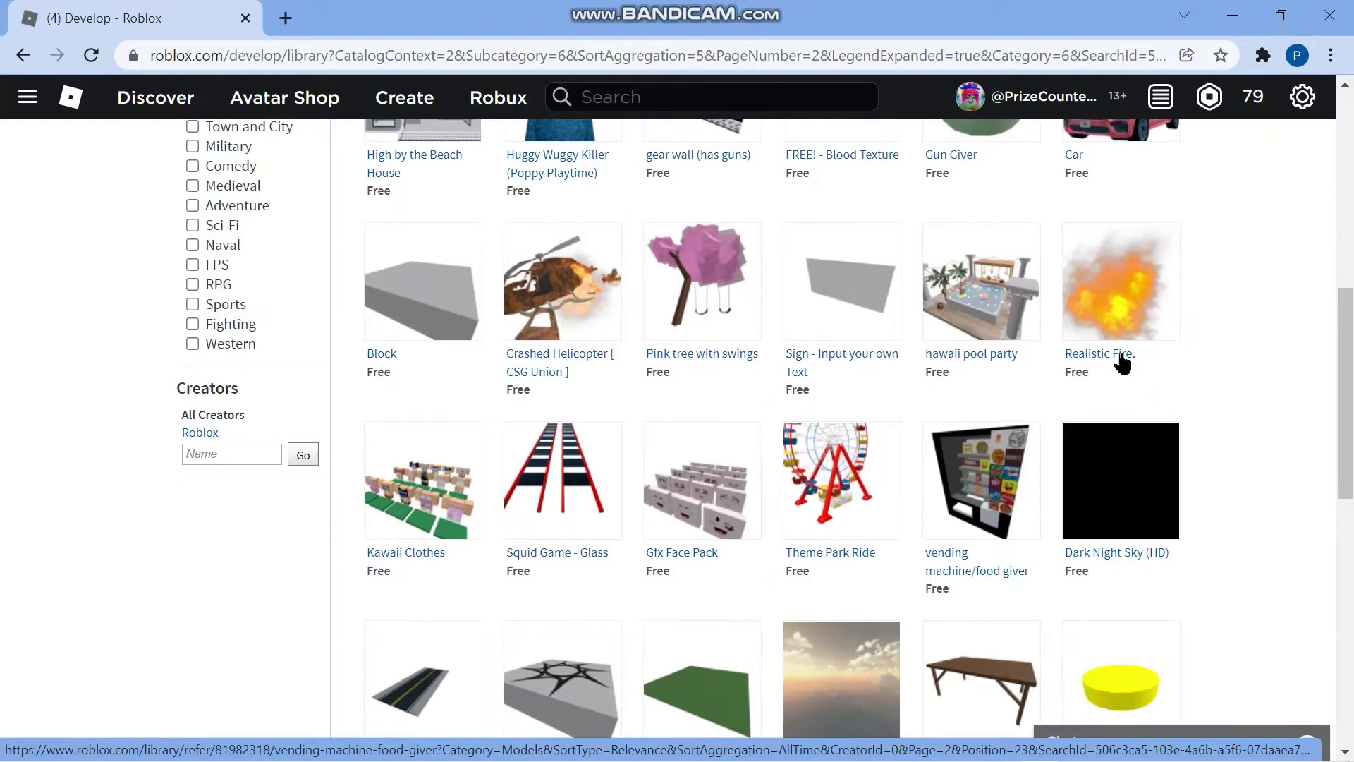
{"action": "scroll", "coordinate": [1237, 417], "scroll_direction": "down", "scroll_amount": 2}
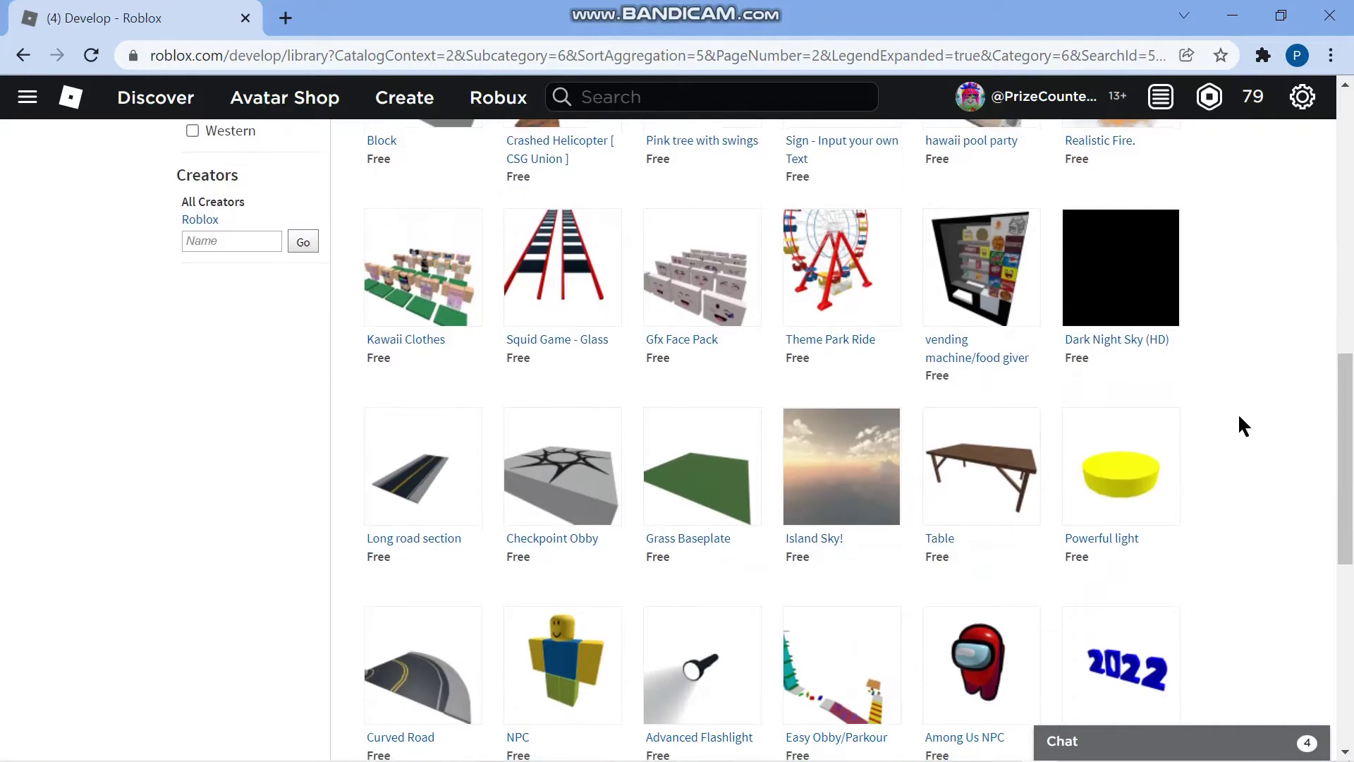
{"action": "scroll", "coordinate": [1239, 423], "scroll_direction": "down", "scroll_amount": 1}
{"action": "scroll", "coordinate": [1240, 424], "scroll_direction": "down", "scroll_amount": 2}
{"action": "scroll", "coordinate": [1237, 423], "scroll_direction": "down", "scroll_amount": 2}
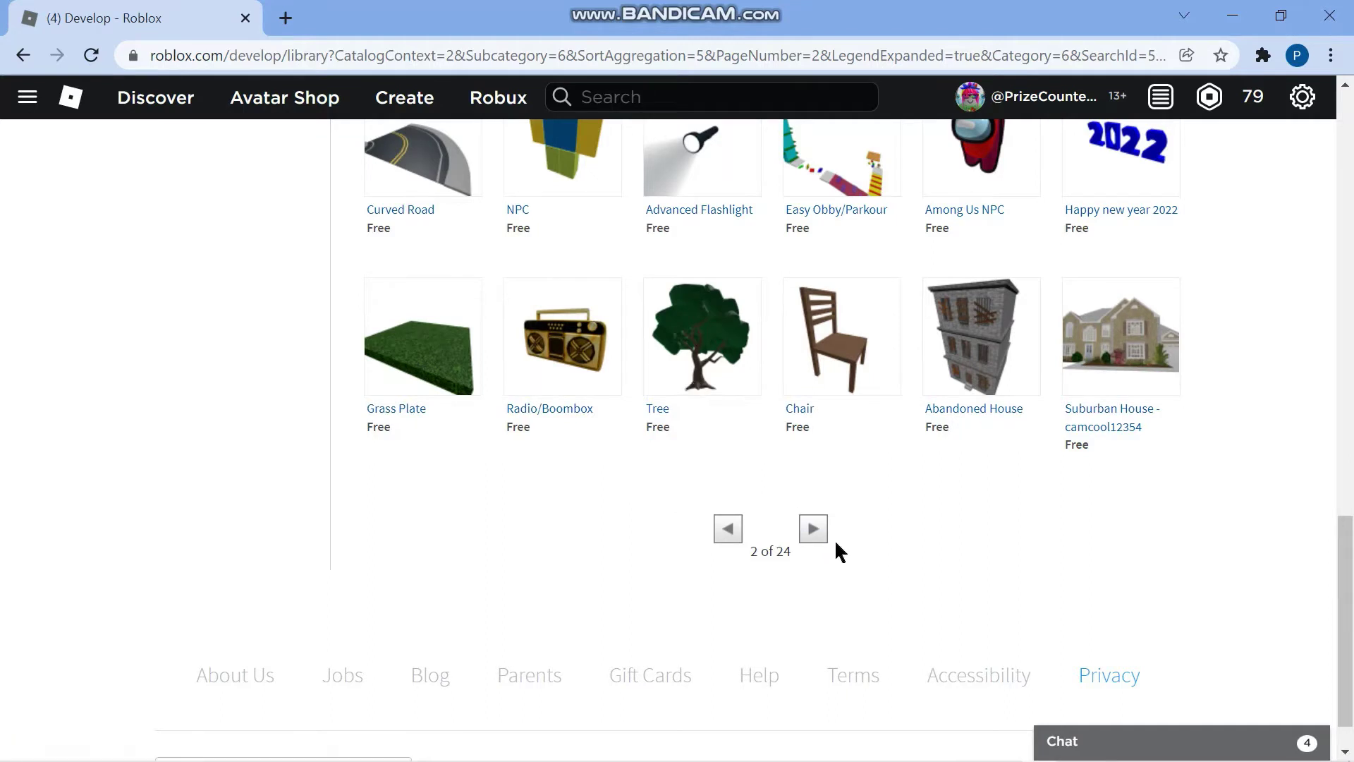
{"action": "left_click", "coordinate": [815, 533]}
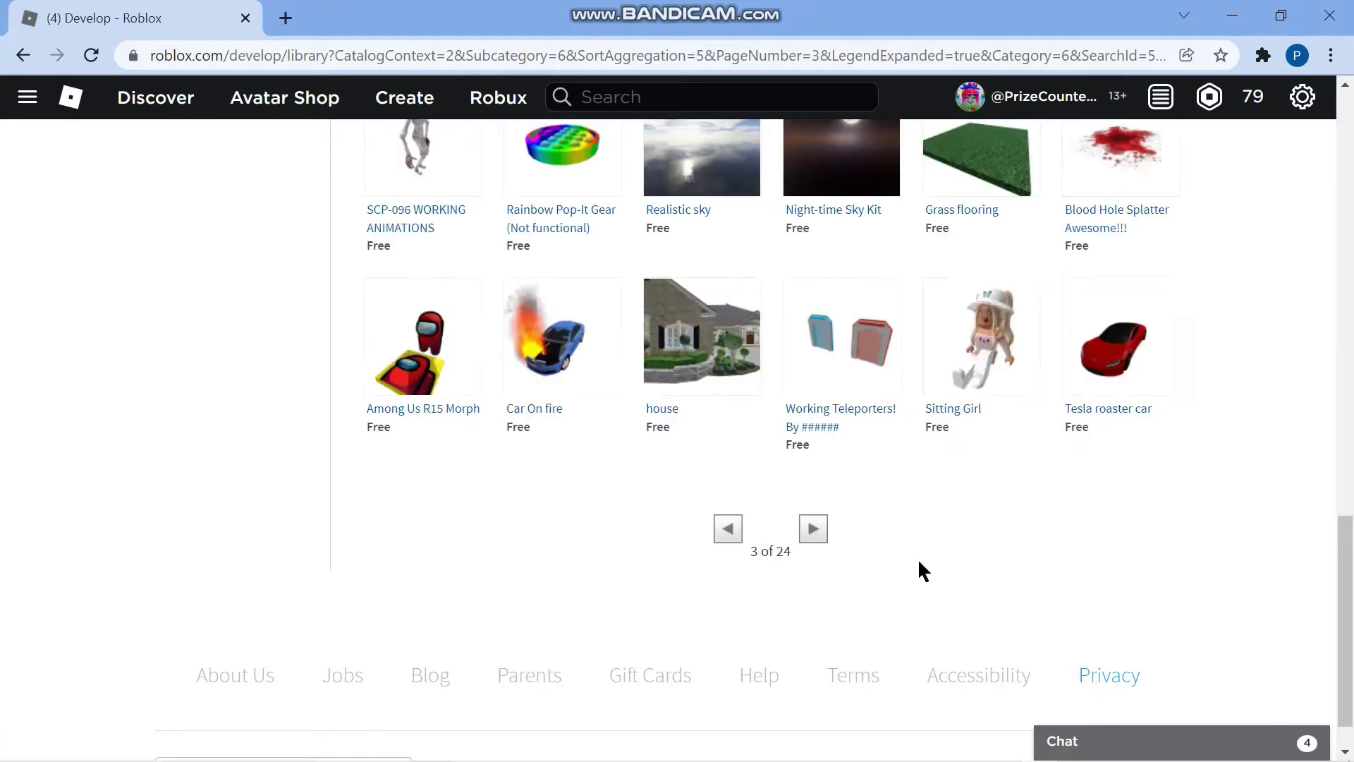
{"action": "scroll", "coordinate": [919, 562], "scroll_direction": "up", "scroll_amount": 5}
{"action": "scroll", "coordinate": [919, 562], "scroll_direction": "up", "scroll_amount": 2}
{"action": "scroll", "coordinate": [919, 563], "scroll_direction": "up", "scroll_amount": 2}
{"action": "scroll", "coordinate": [918, 563], "scroll_direction": "up", "scroll_amount": 3}
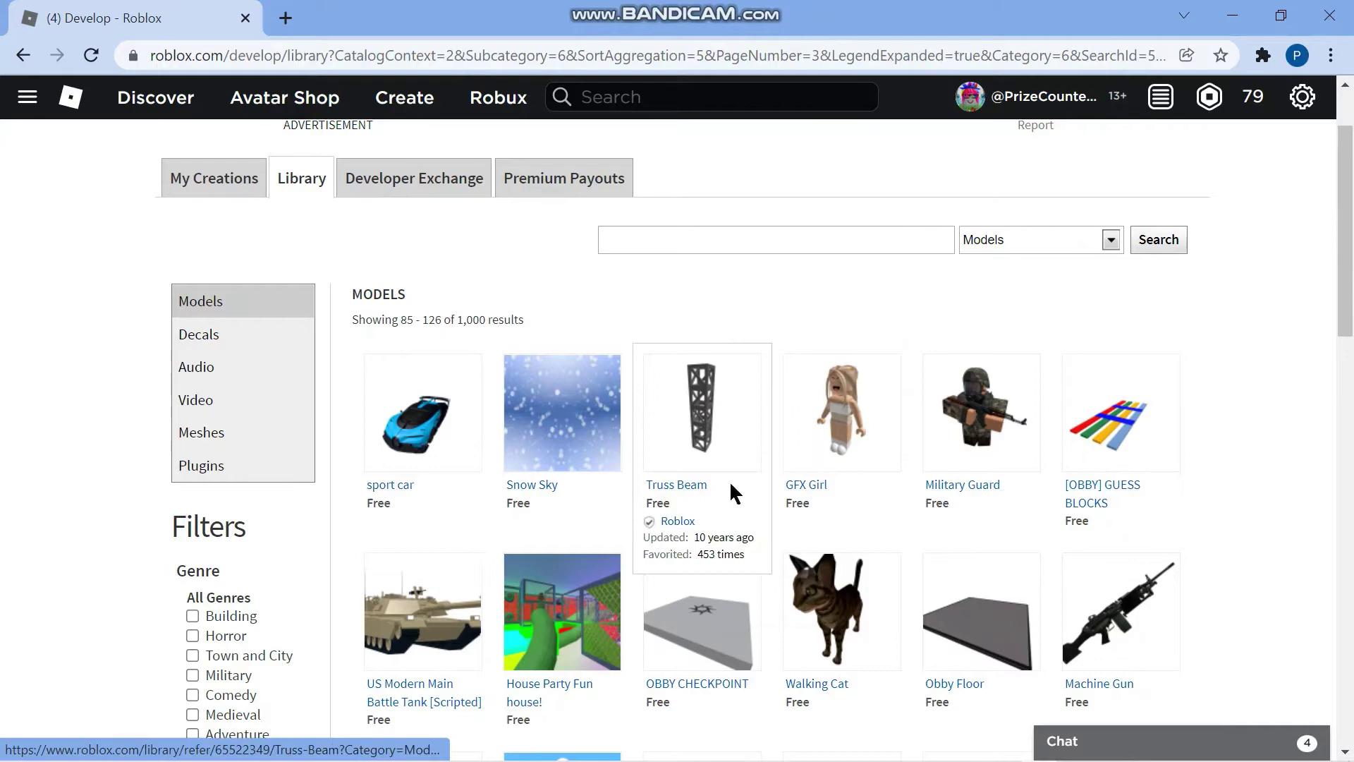
{"action": "mouse_move", "coordinate": [842, 424]}
{"action": "scroll", "coordinate": [847, 529], "scroll_direction": "down", "scroll_amount": 3}
{"action": "scroll", "coordinate": [846, 529], "scroll_direction": "down", "scroll_amount": 1}
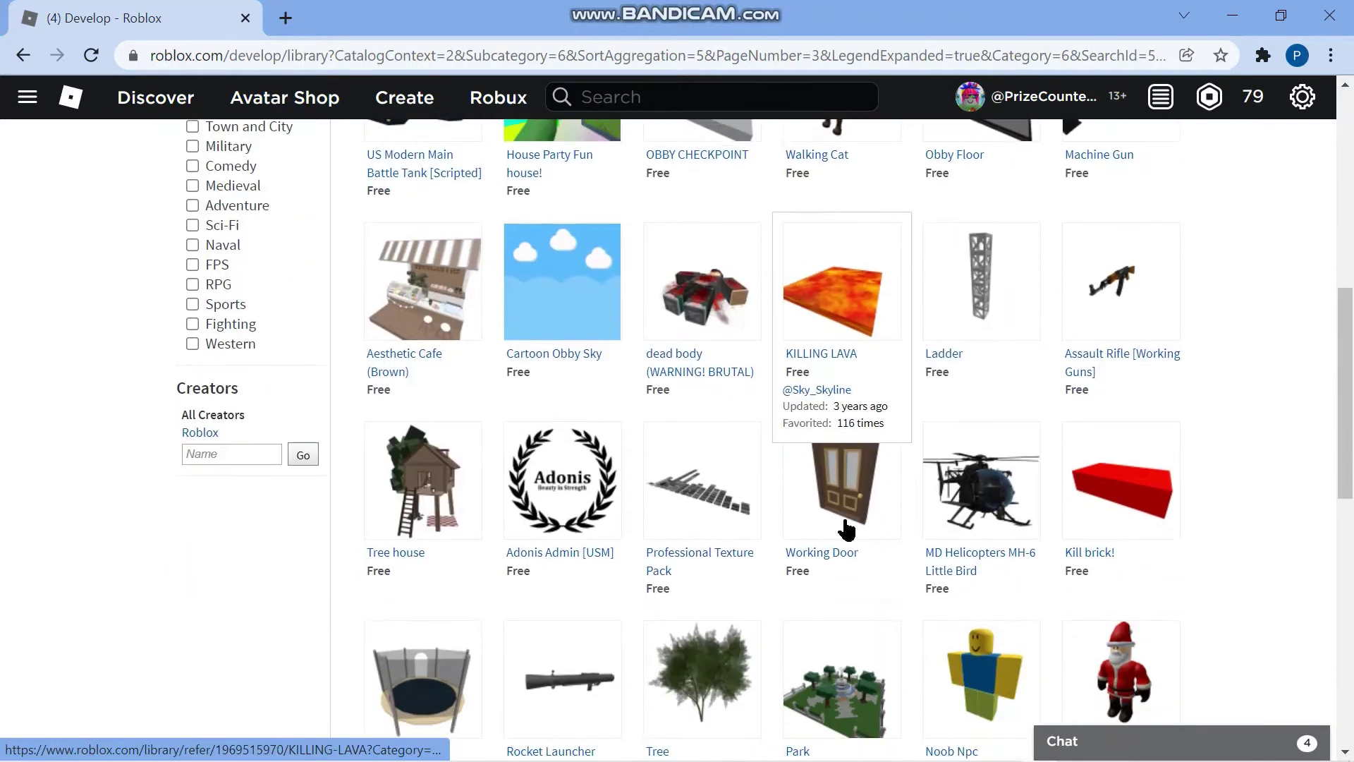
{"action": "scroll", "coordinate": [846, 529], "scroll_direction": "down", "scroll_amount": 2}
{"action": "scroll", "coordinate": [846, 529], "scroll_direction": "down", "scroll_amount": 2}
{"action": "scroll", "coordinate": [847, 529], "scroll_direction": "down", "scroll_amount": 3}
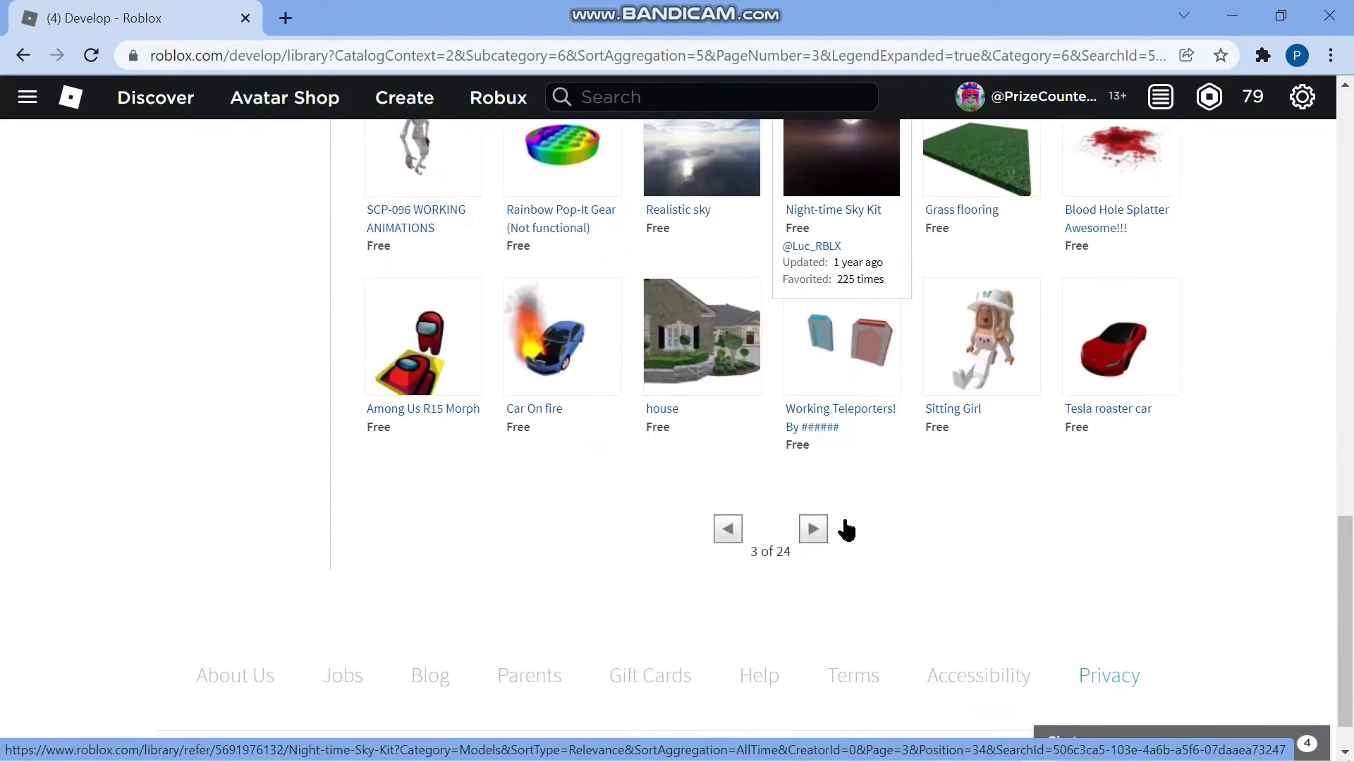
{"action": "scroll", "coordinate": [864, 551], "scroll_direction": "up", "scroll_amount": 4}
{"action": "scroll", "coordinate": [864, 551], "scroll_direction": "up", "scroll_amount": 3}
{"action": "scroll", "coordinate": [864, 551], "scroll_direction": "down", "scroll_amount": 1}
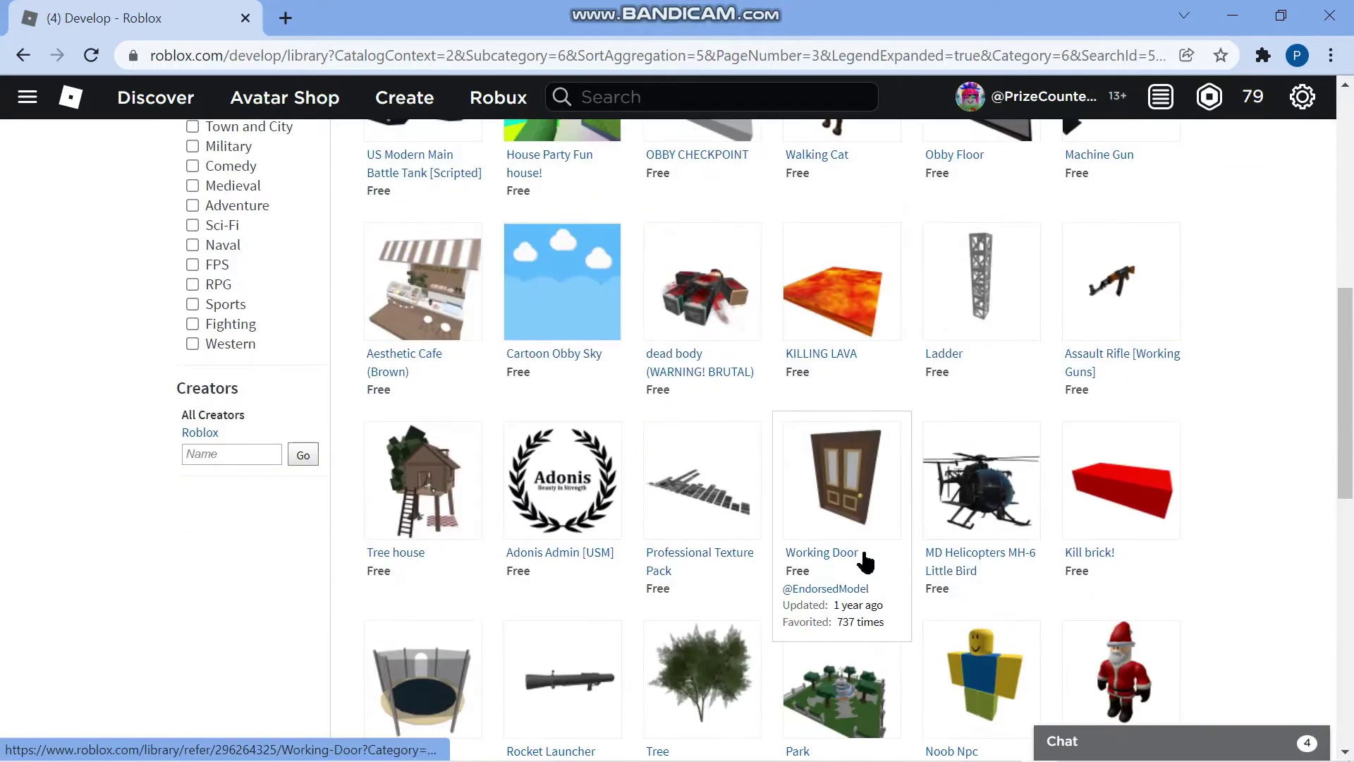
Open the MD Helicopters MH-6 Little Bird item page
{"action": "left_click", "coordinate": [982, 492]}
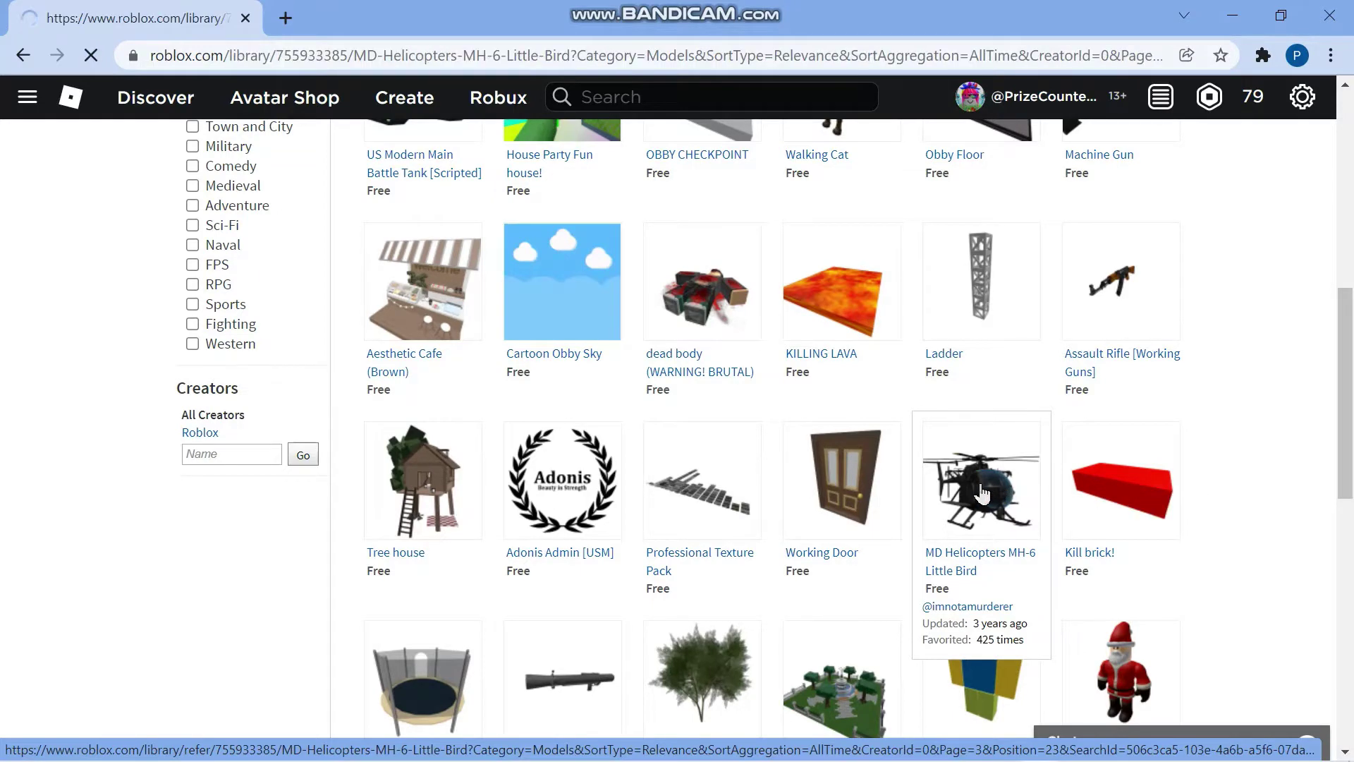
{"action": "scroll", "coordinate": [842, 595], "scroll_direction": "down", "scroll_amount": 3}
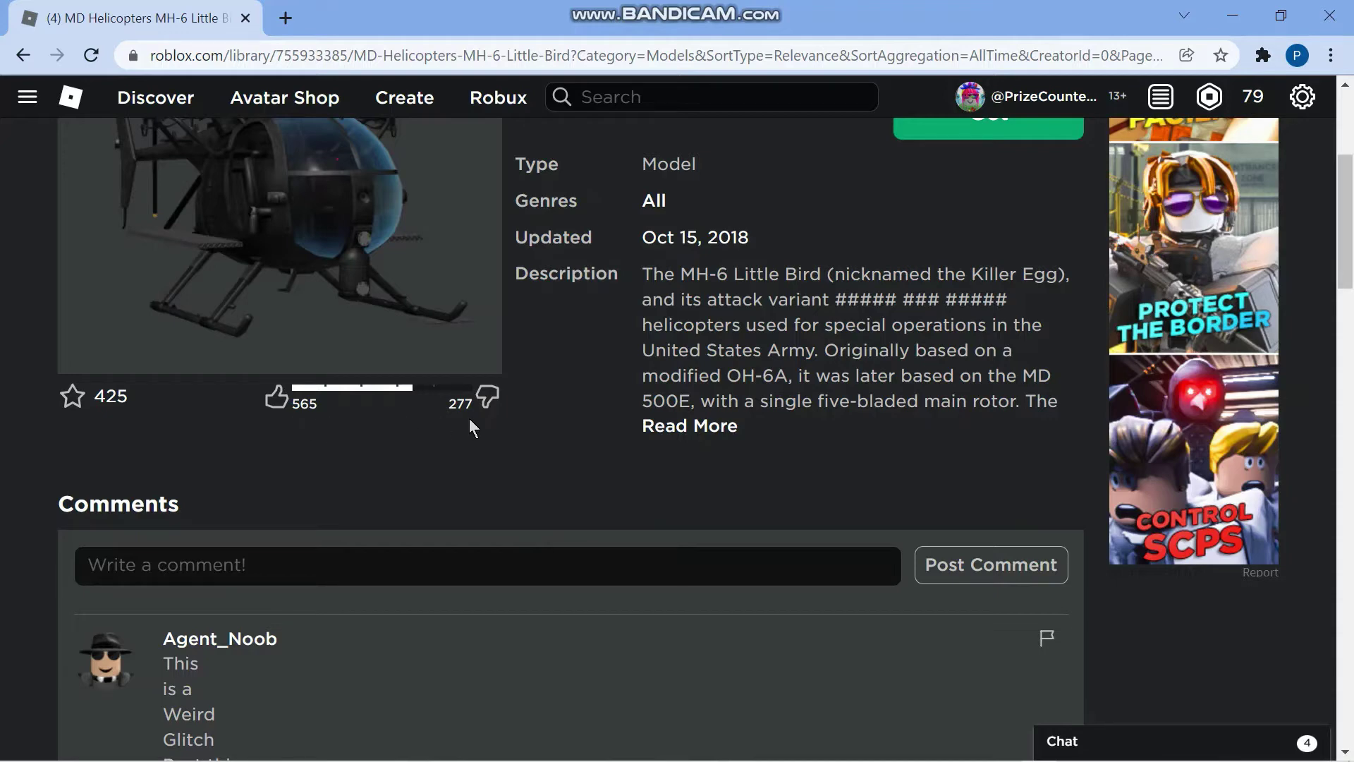
{"action": "scroll", "coordinate": [469, 417], "scroll_direction": "down", "scroll_amount": 2}
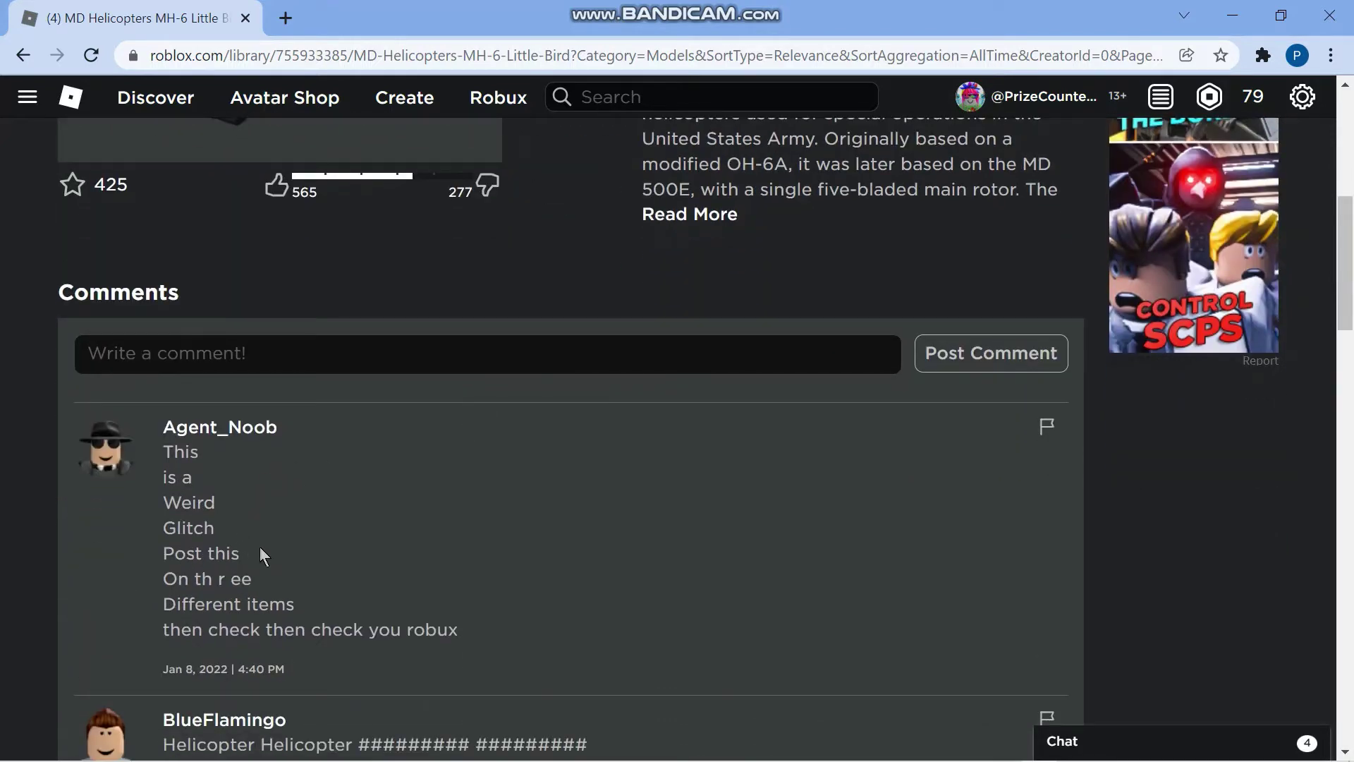
{"action": "scroll", "coordinate": [277, 544], "scroll_direction": "down", "scroll_amount": 2}
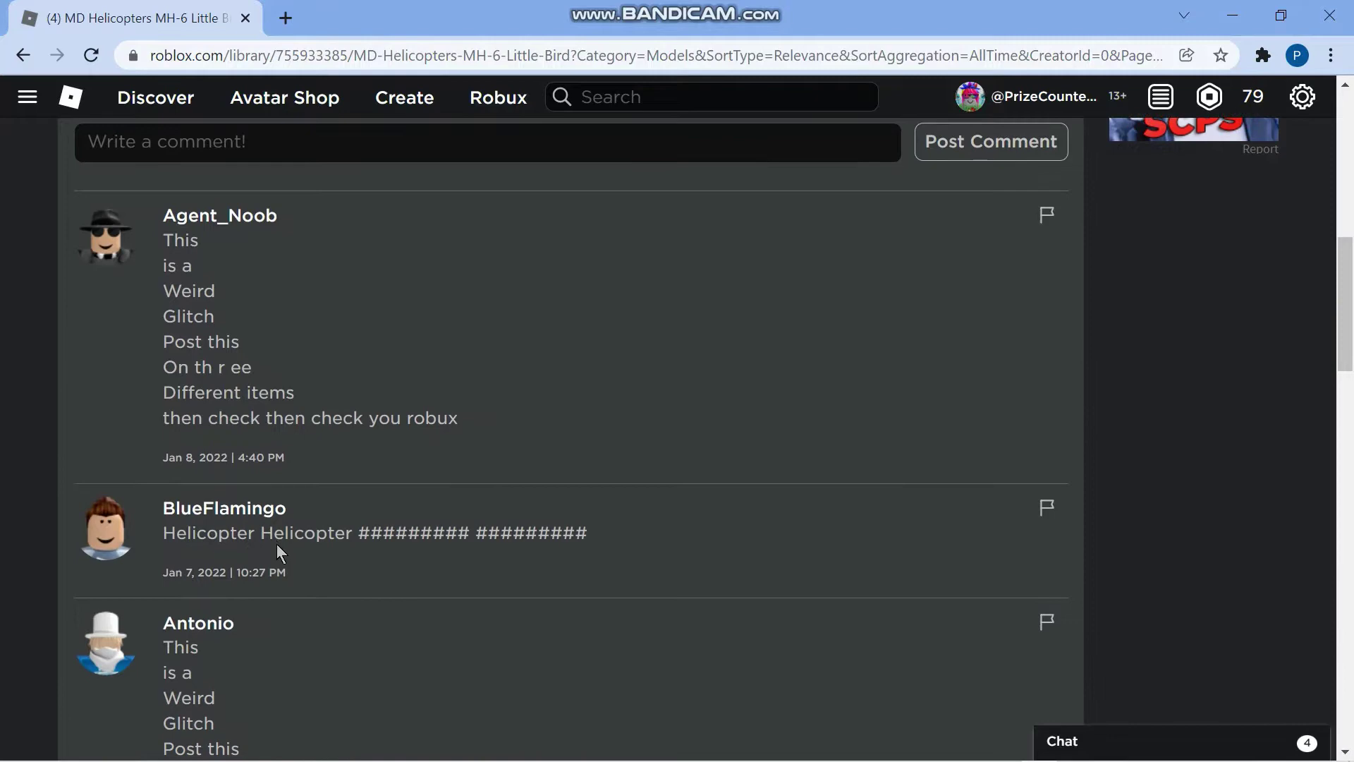
{"action": "scroll", "coordinate": [275, 544], "scroll_direction": "down", "scroll_amount": 2}
{"action": "scroll", "coordinate": [277, 545], "scroll_direction": "down", "scroll_amount": 3}
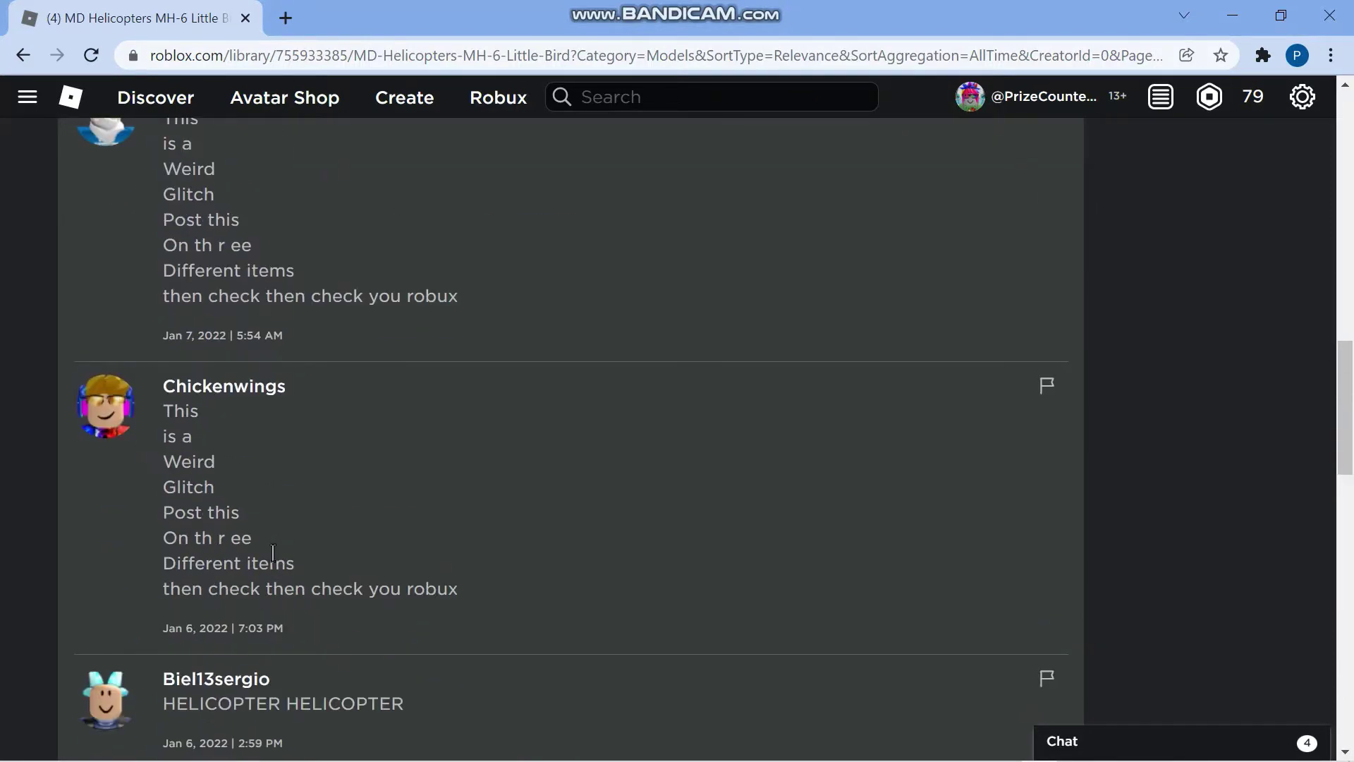
{"action": "scroll", "coordinate": [417, 587], "scroll_direction": "up", "scroll_amount": 5}
{"action": "scroll", "coordinate": [416, 587], "scroll_direction": "up", "scroll_amount": 4}
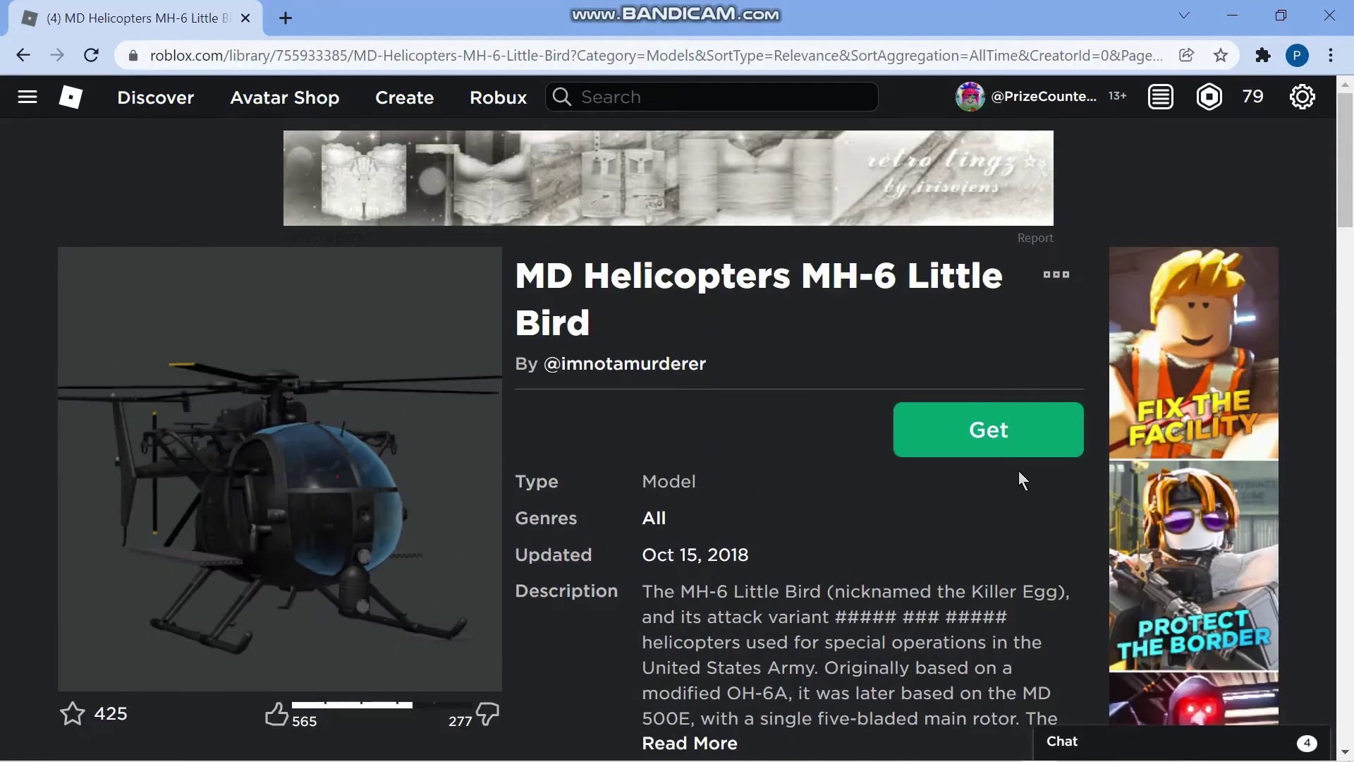
Get the MH-6 Little Bird helicopter for free, confirming with Get Now
{"action": "left_click", "coordinate": [986, 441]}
{"action": "left_click", "coordinate": [614, 559]}
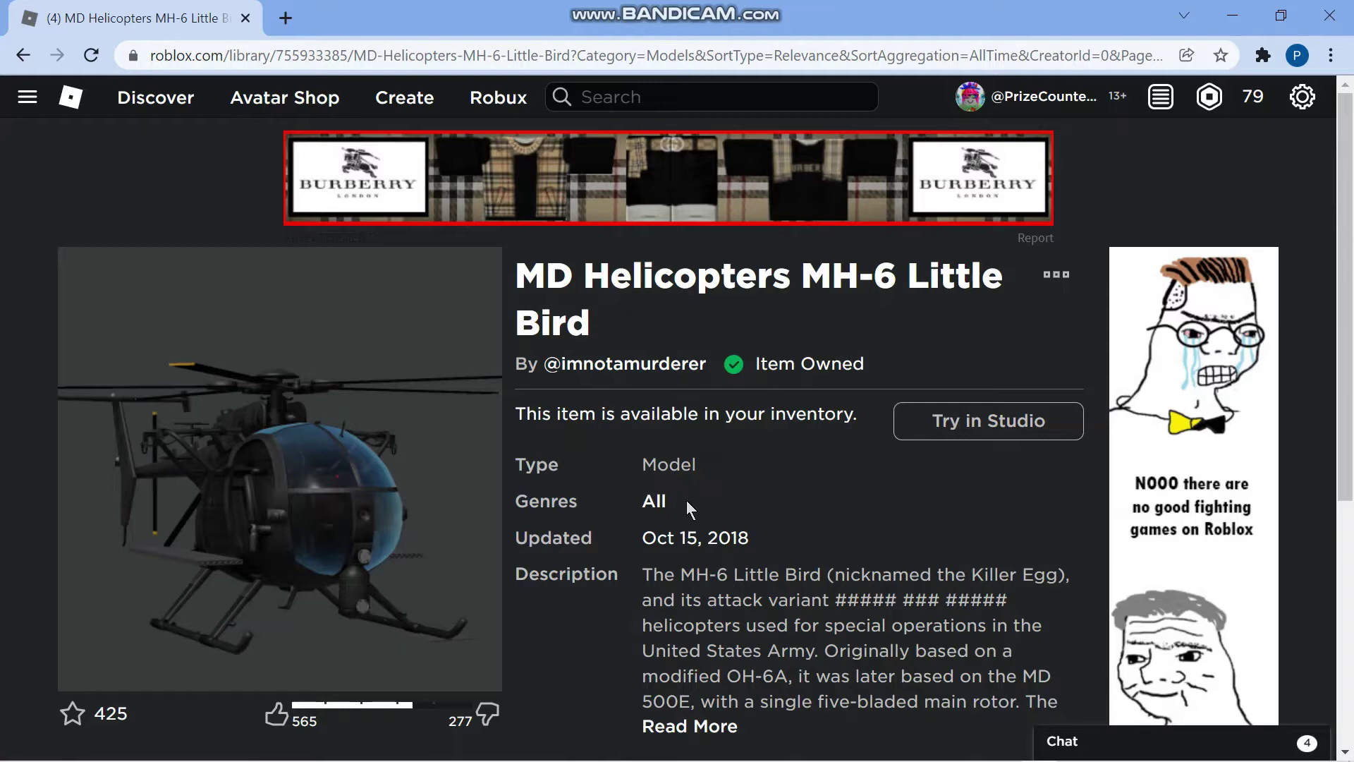
Create a new experience from the Create dashboard and dismiss the Download Studio prompt
{"action": "left_click", "coordinate": [408, 106]}
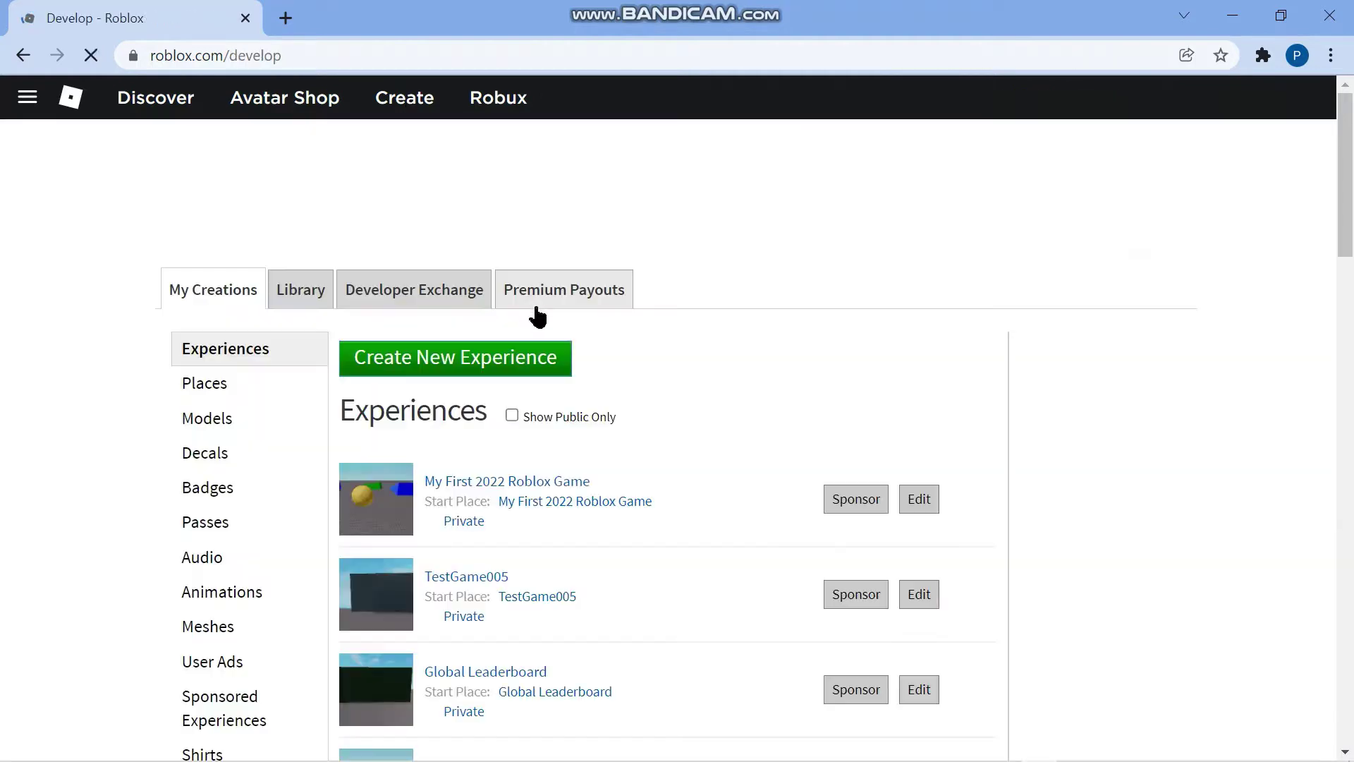
{"action": "left_click", "coordinate": [444, 370]}
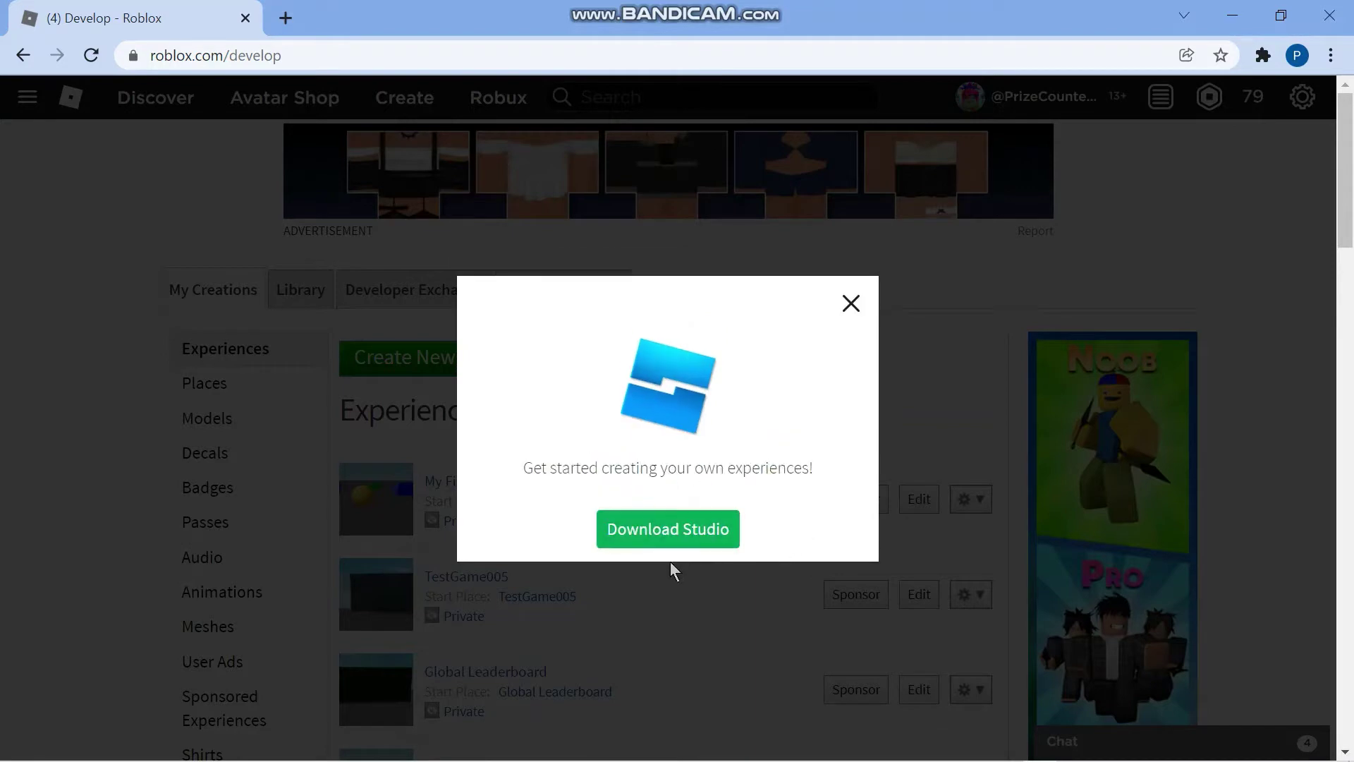
{"action": "left_click", "coordinate": [624, 577]}
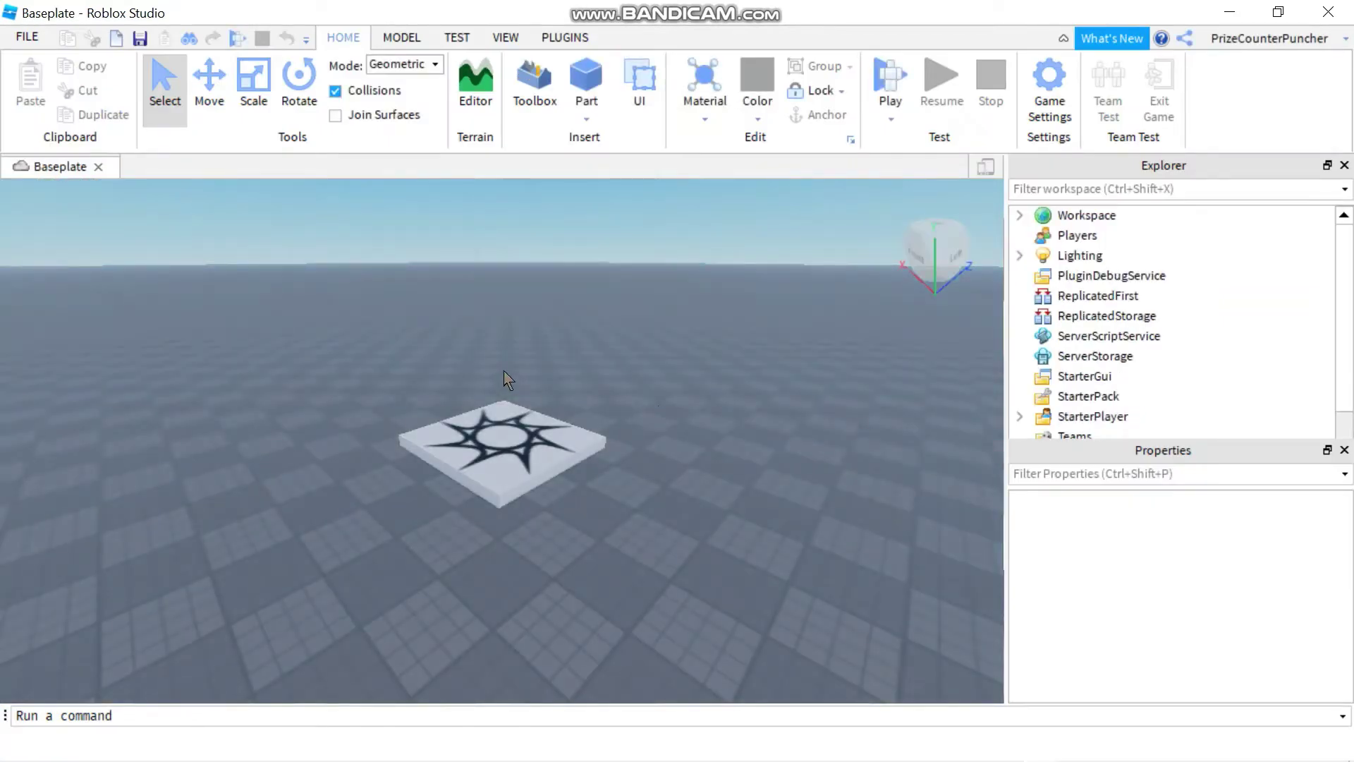
Show the Toolbox's Inventory My Models list, passing through the Creations tab
{"action": "left_click", "coordinate": [530, 80]}
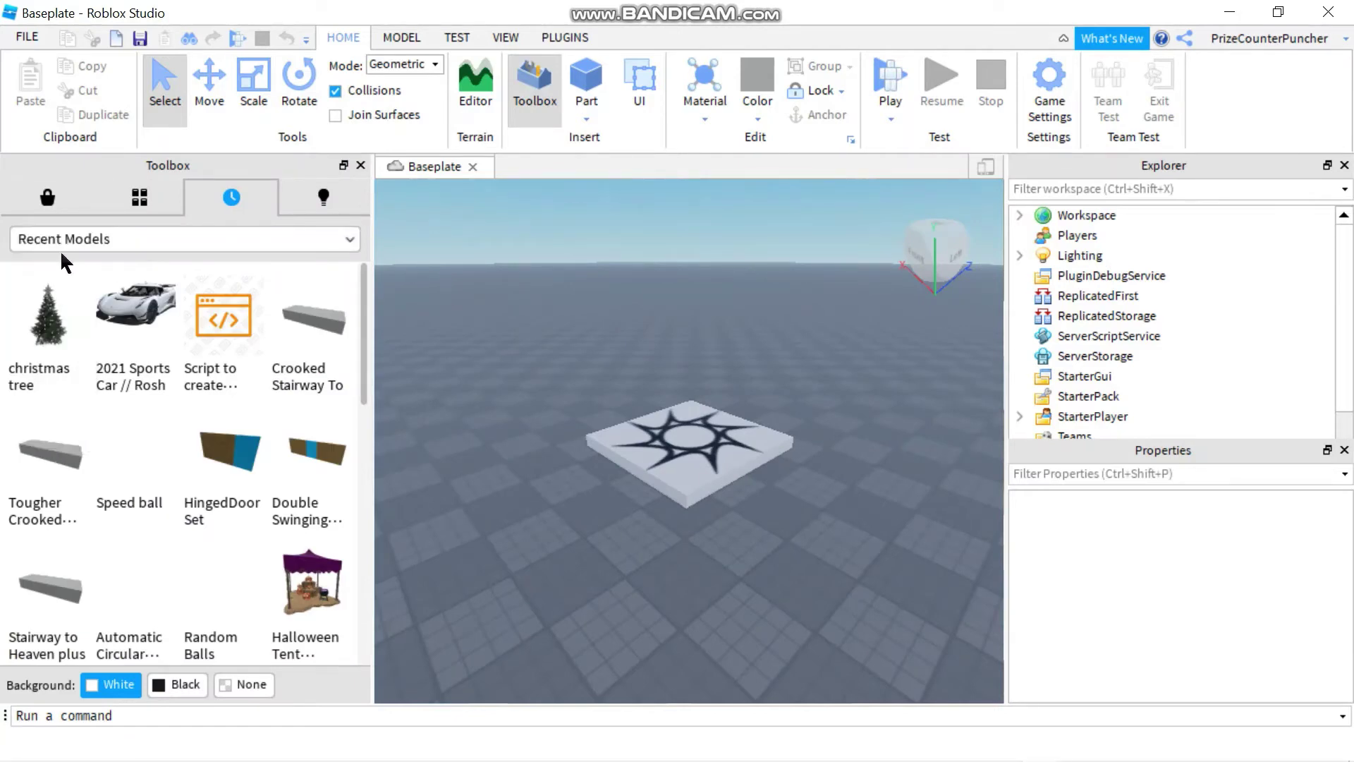
{"action": "mouse_move", "coordinate": [134, 318]}
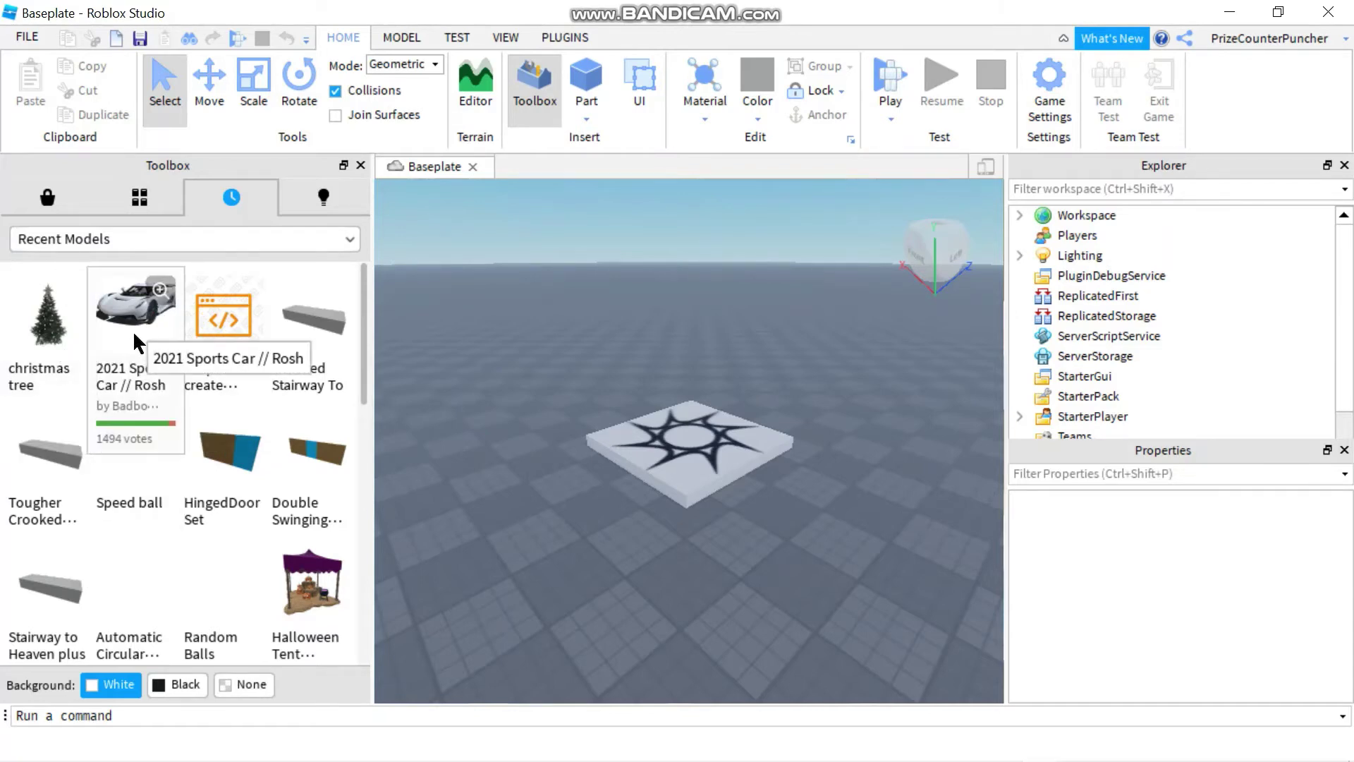
{"action": "left_click", "coordinate": [307, 200]}
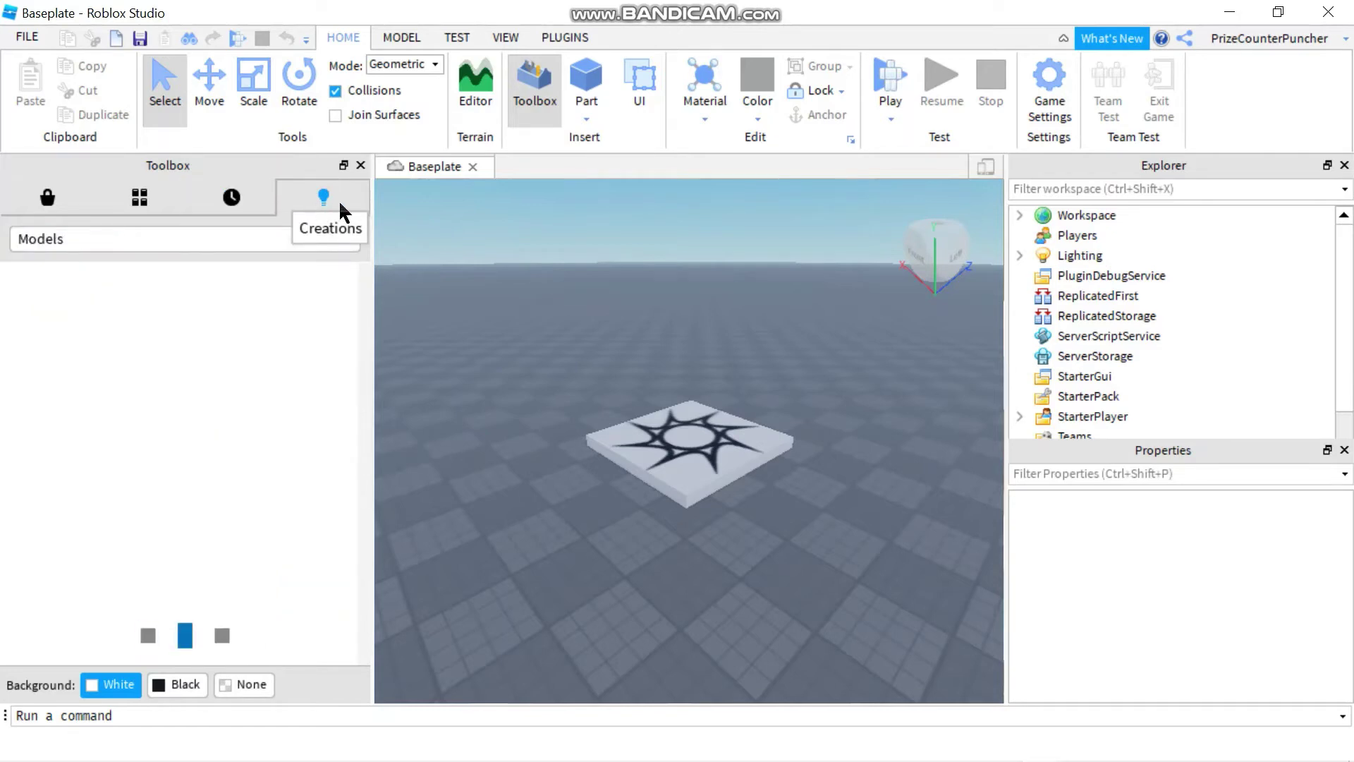
{"action": "left_click", "coordinate": [135, 194]}
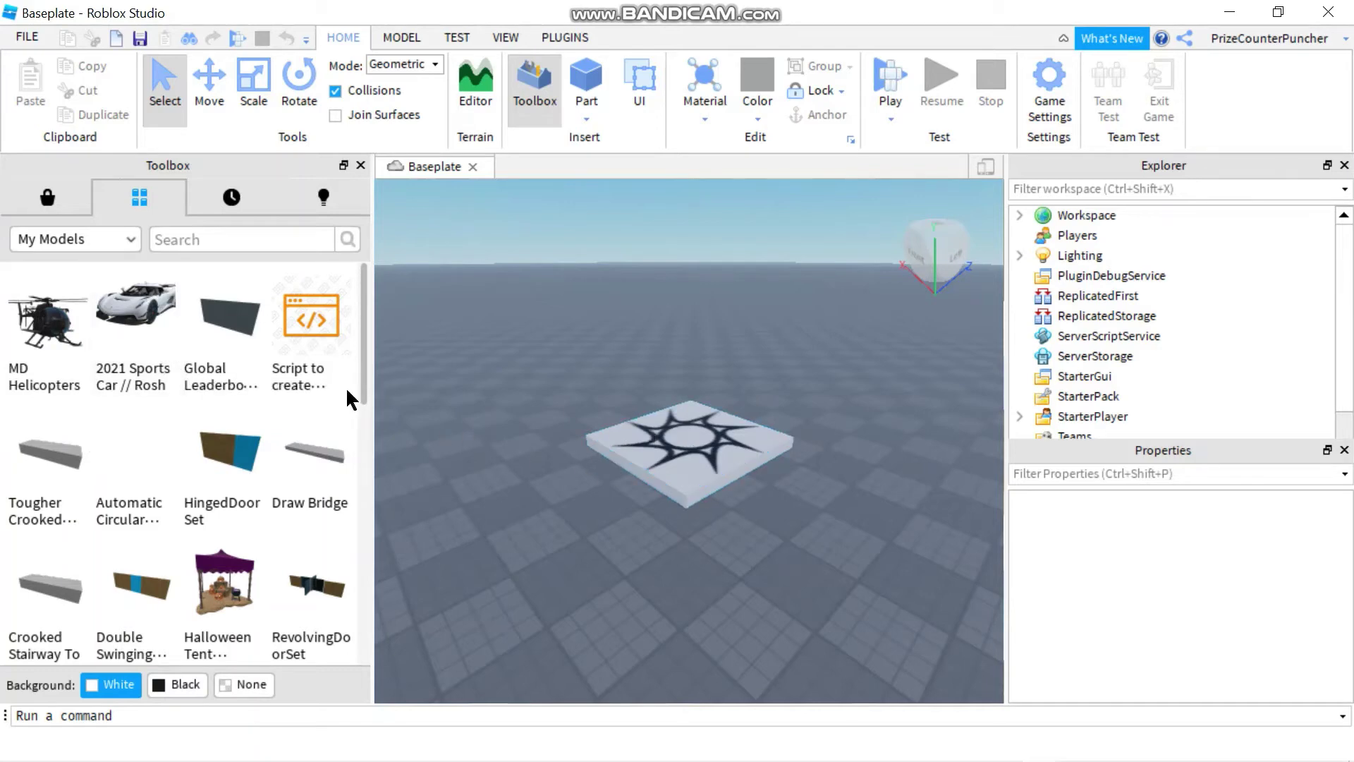
Insert the 2021 Sports Car and MD Helicopters models, accepting both script warnings
{"action": "left_click", "coordinate": [133, 305]}
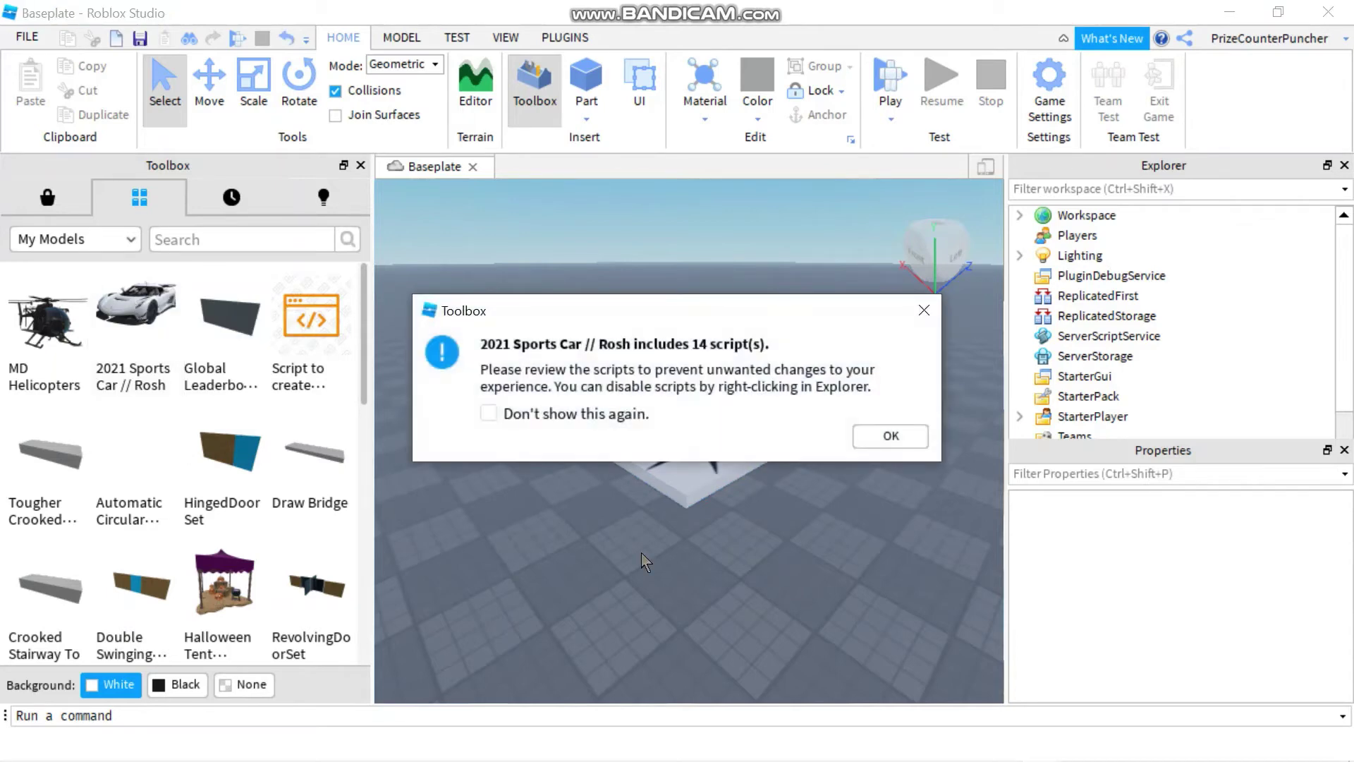
{"action": "left_click", "coordinate": [886, 431]}
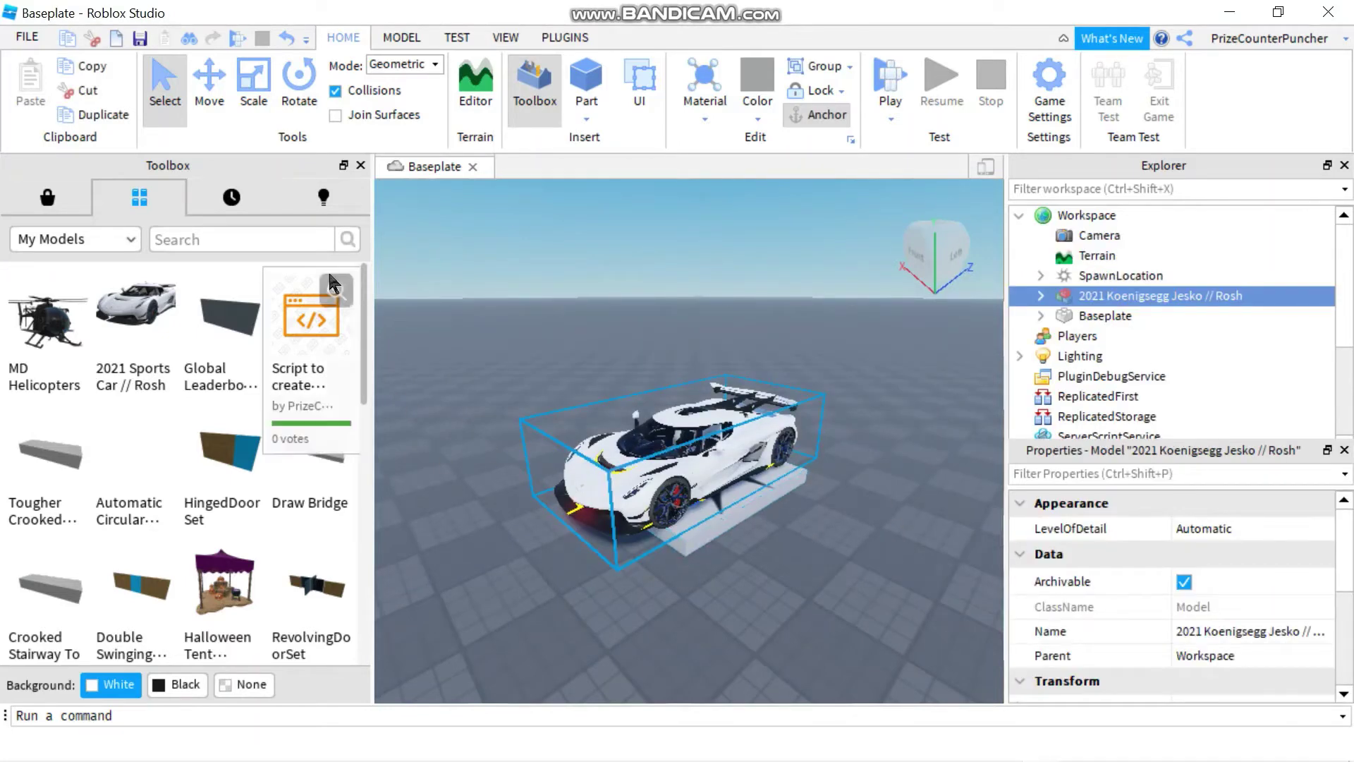
{"action": "mouse_move", "coordinate": [46, 317]}
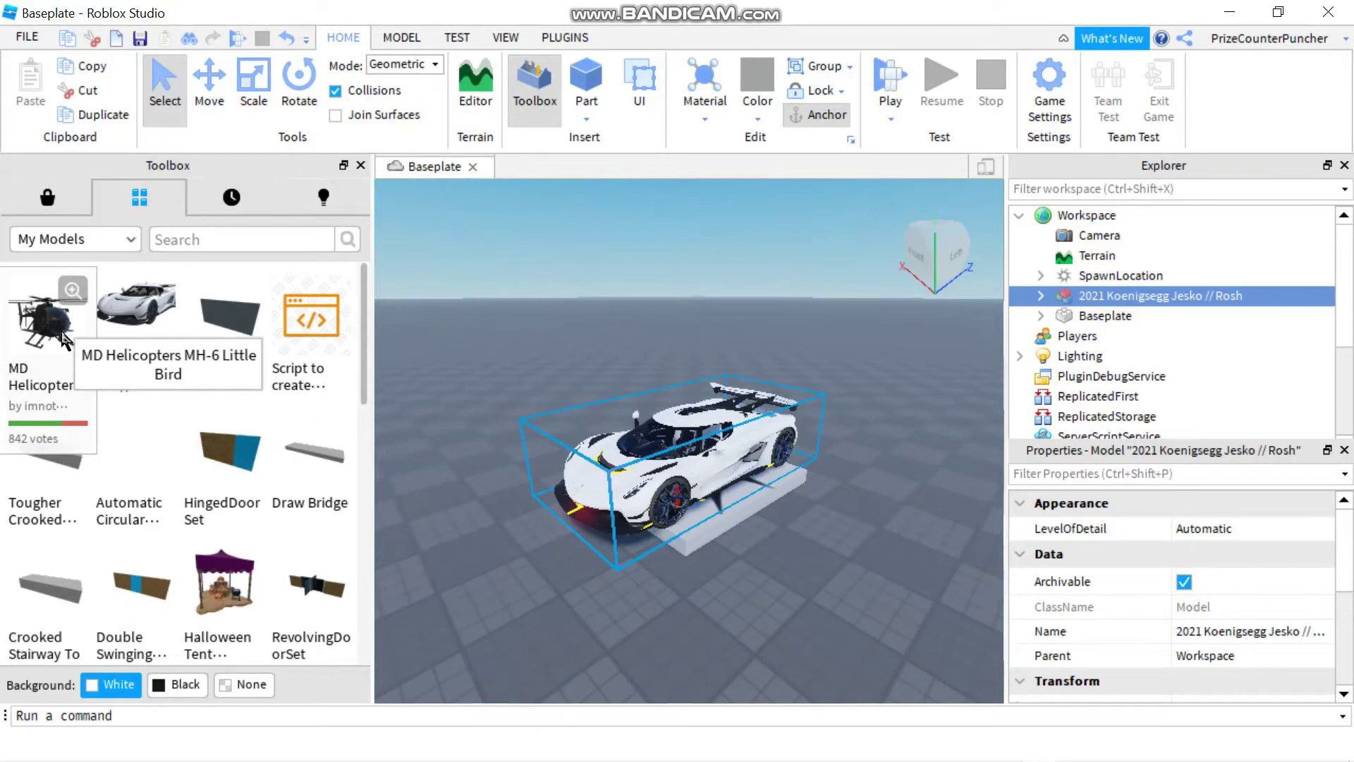
{"action": "left_click", "coordinate": [45, 319]}
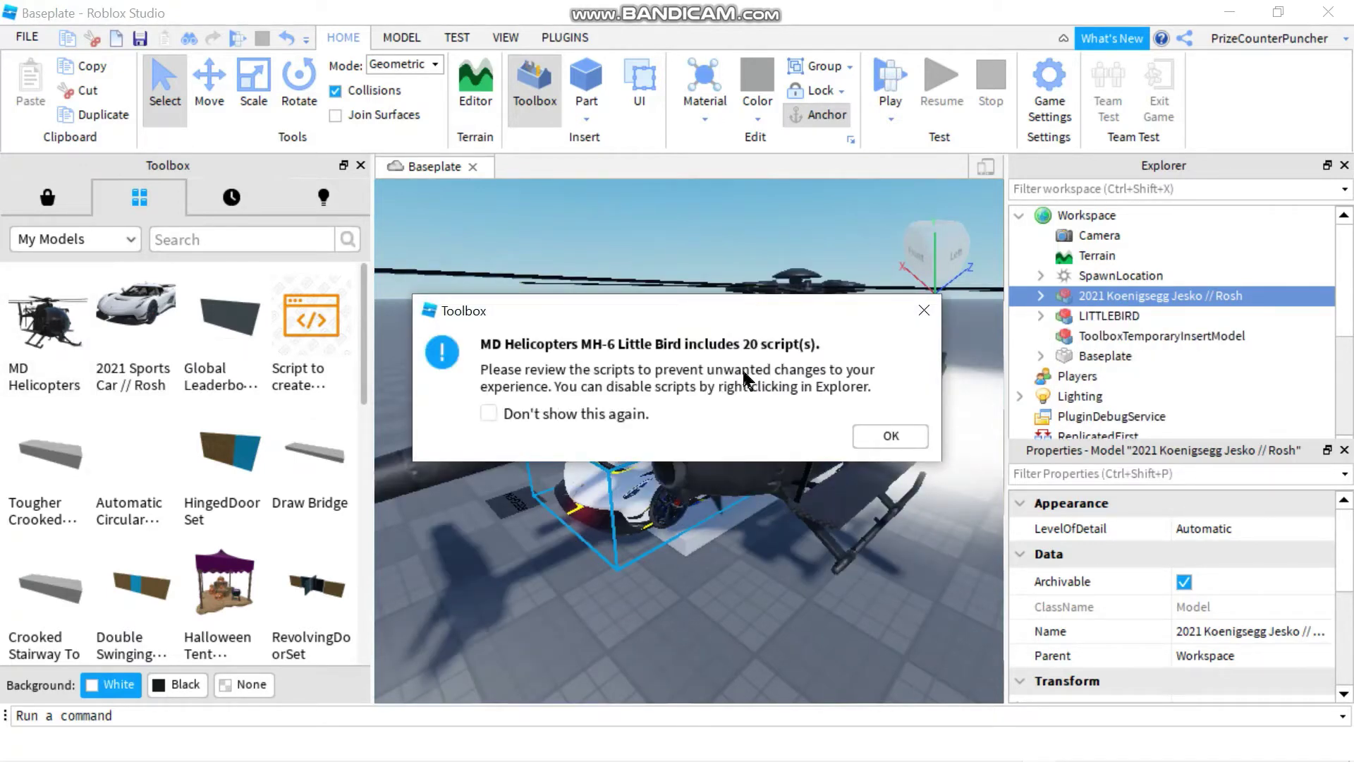
{"action": "left_click", "coordinate": [878, 437]}
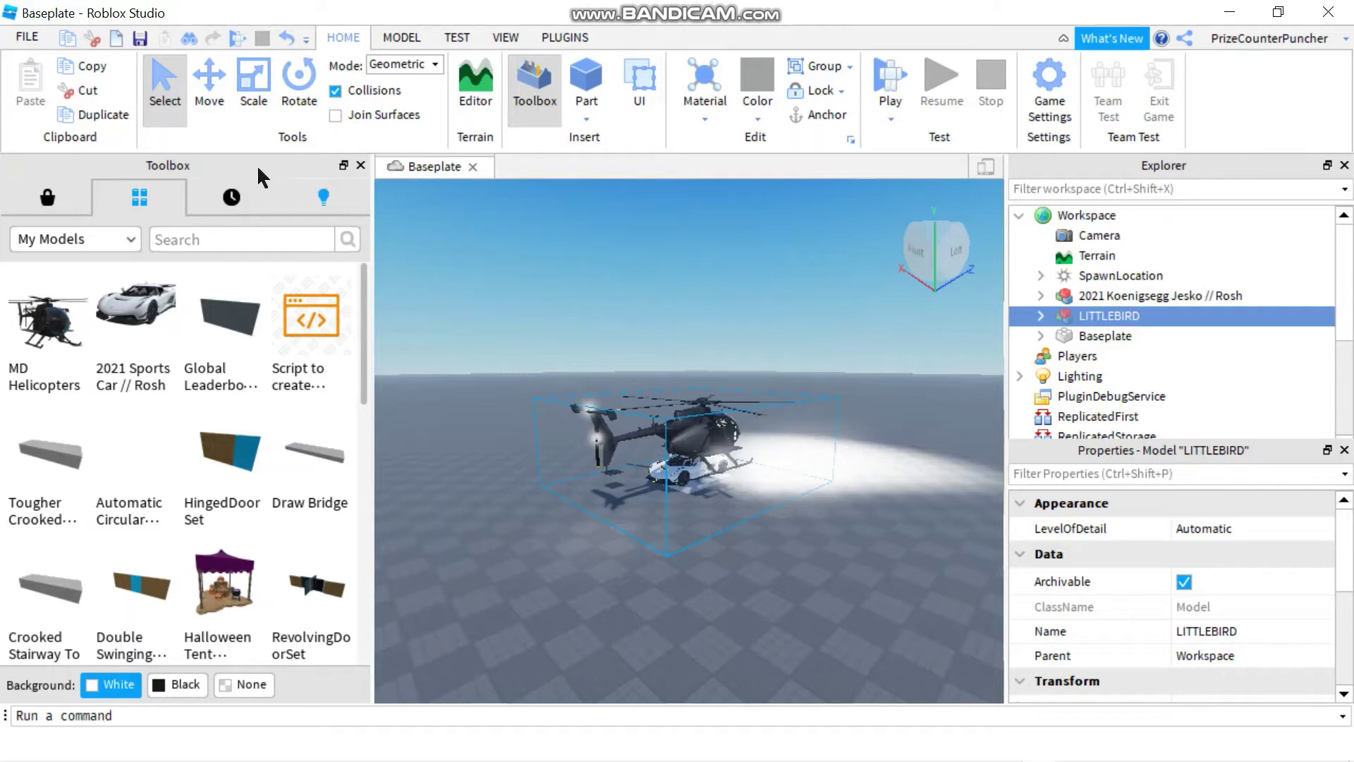
Move the helicopter off the car and raise it above the ground
{"action": "left_click", "coordinate": [211, 100]}
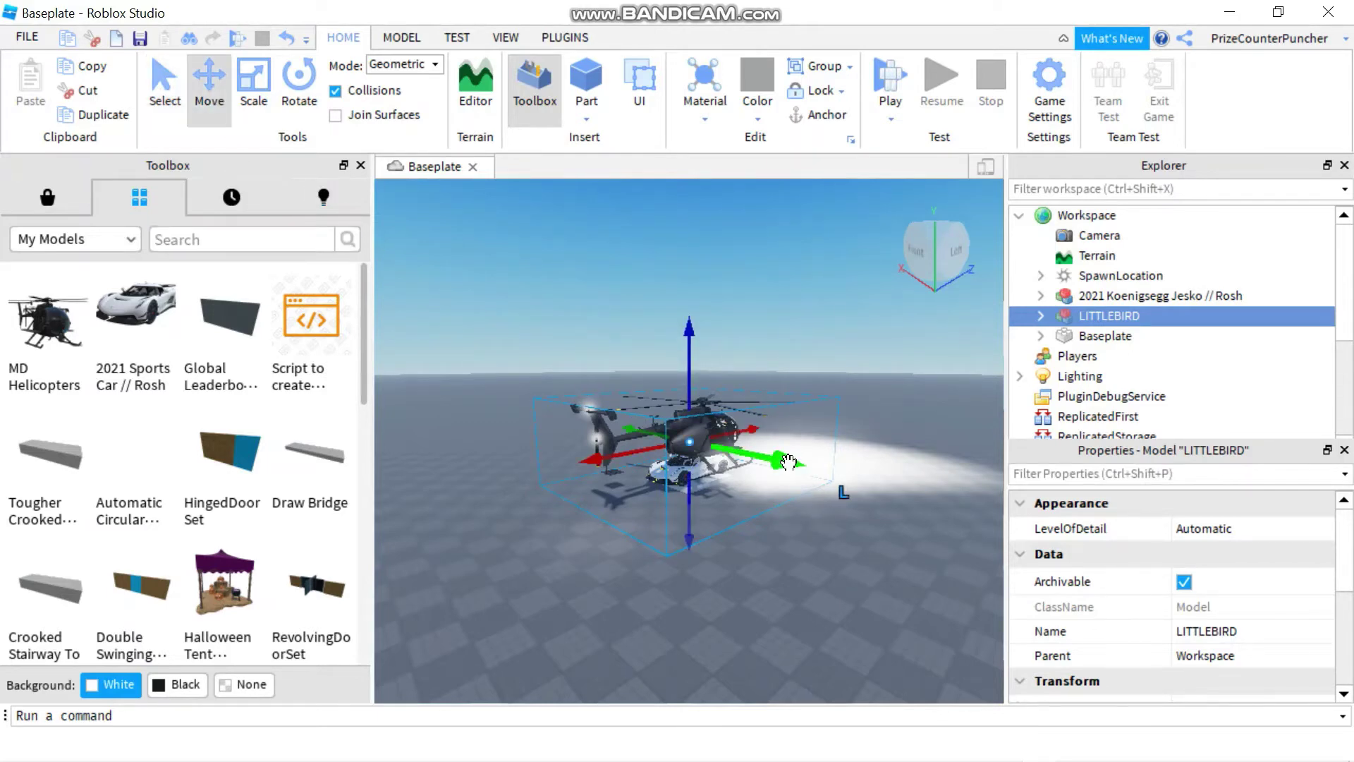
{"action": "left_click_drag", "start_coordinate": [789, 462], "coordinate": [561, 419]}
{"action": "left_click_drag", "start_coordinate": [498, 305], "coordinate": [500, 330]}
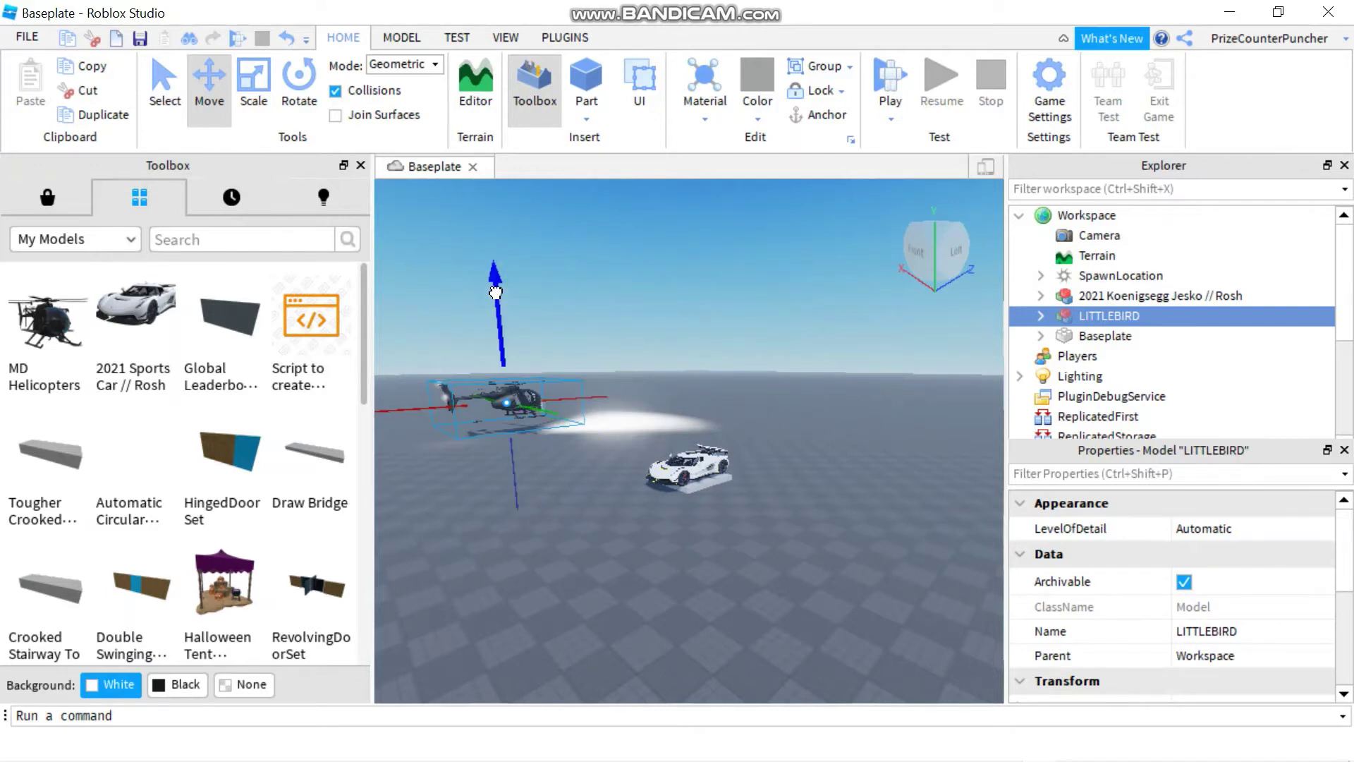
Move the car out from under the helicopter, then start a playtest
{"action": "left_click", "coordinate": [696, 473]}
{"action": "left_click_drag", "start_coordinate": [785, 491], "coordinate": [957, 618]}
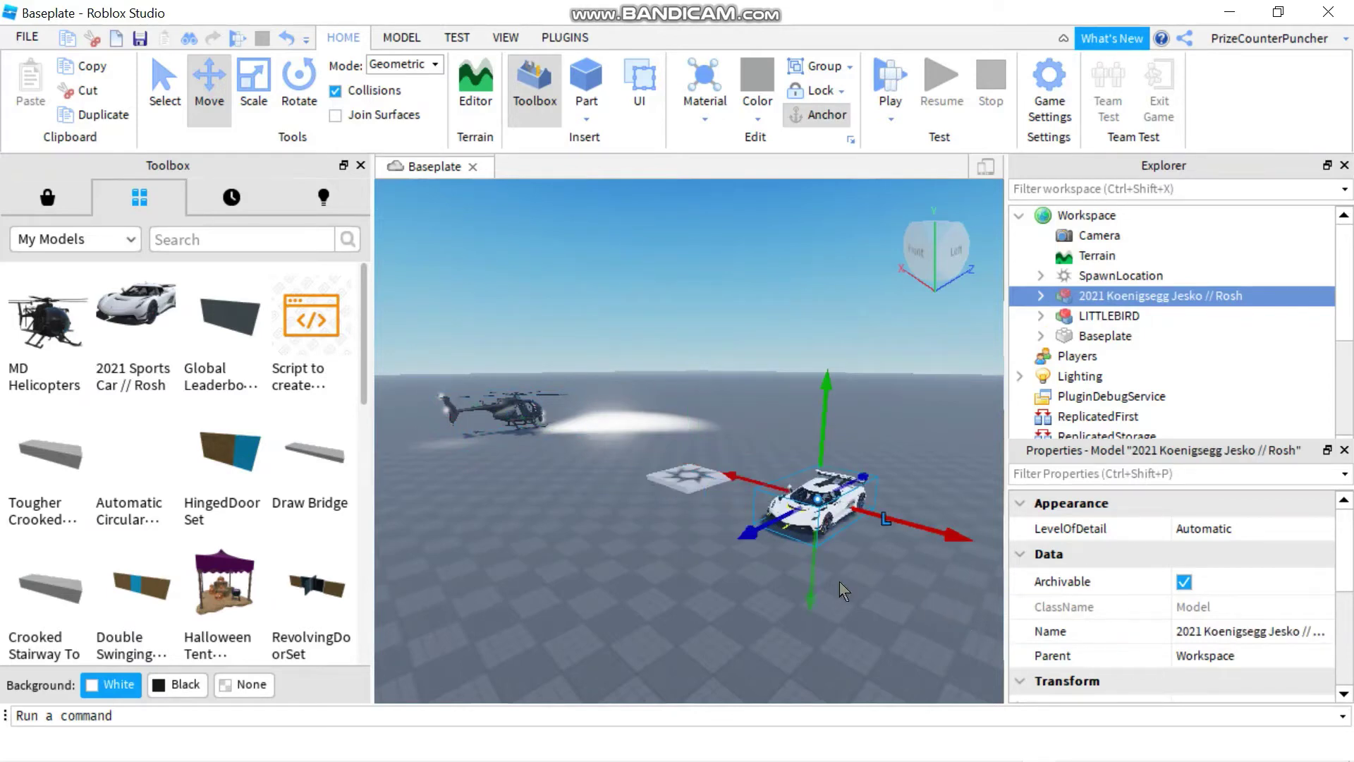
{"action": "left_click", "coordinate": [579, 530]}
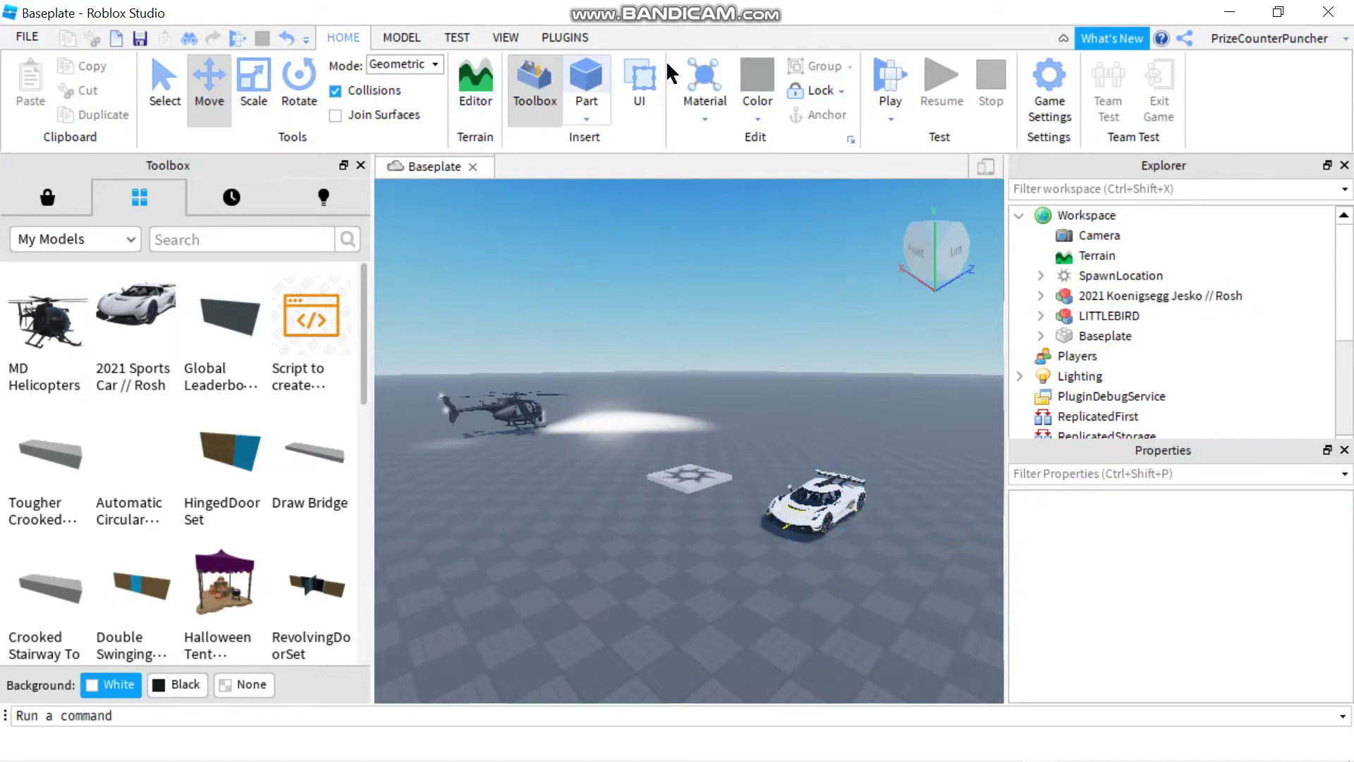
{"action": "left_click", "coordinate": [896, 88]}
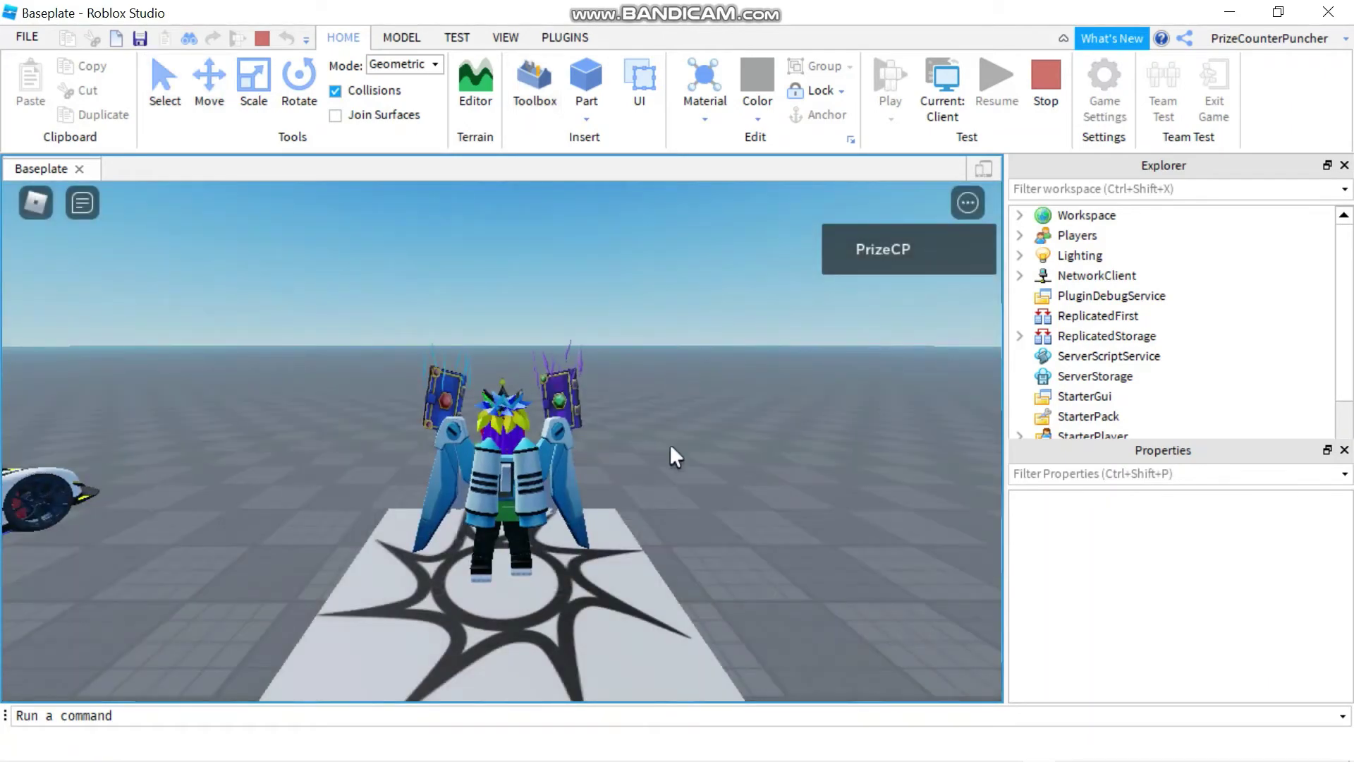
Walk the avatar to the helicopter, board its cockpit, and lift off and turn it in the air
{"action": "key", "text": "w"}
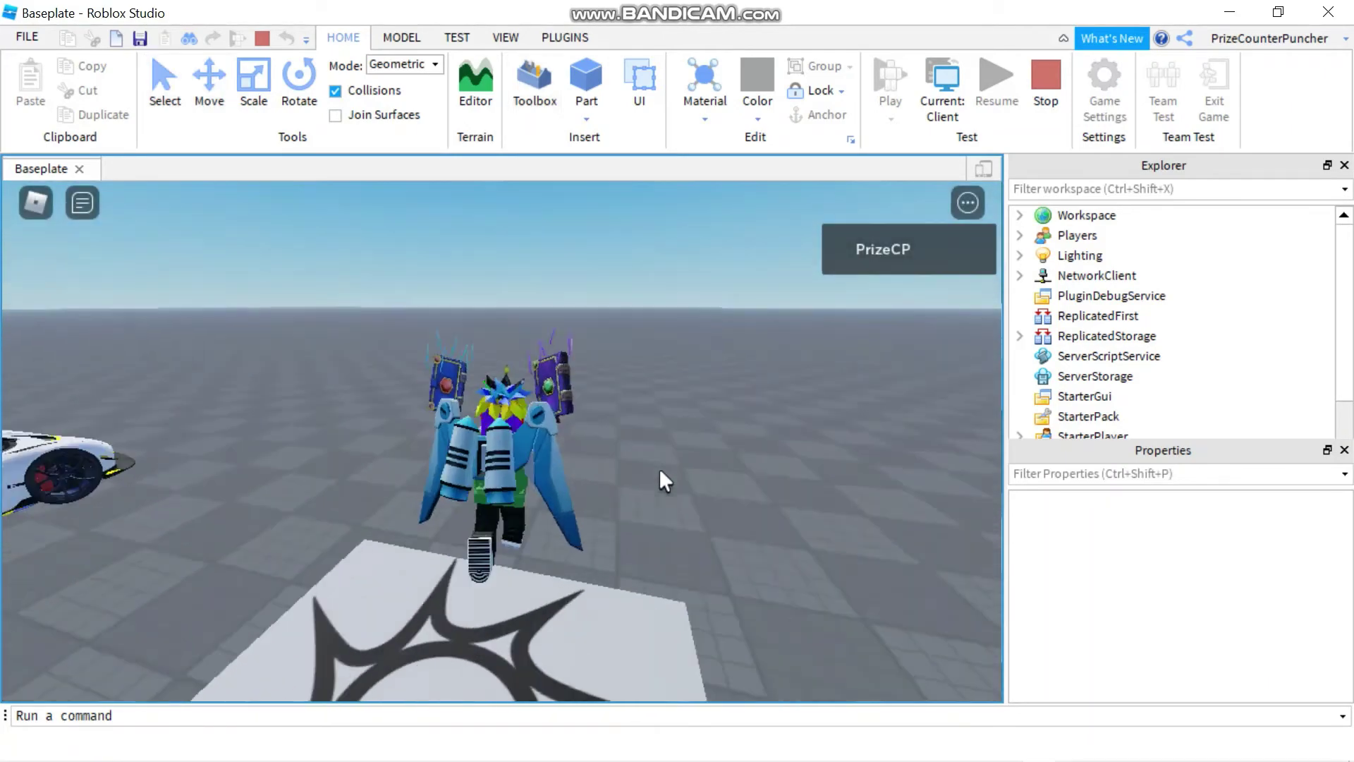
{"action": "right_click_drag", "start_coordinate": [659, 467], "coordinate": [659, 469]}
{"action": "key", "text": "Left"}
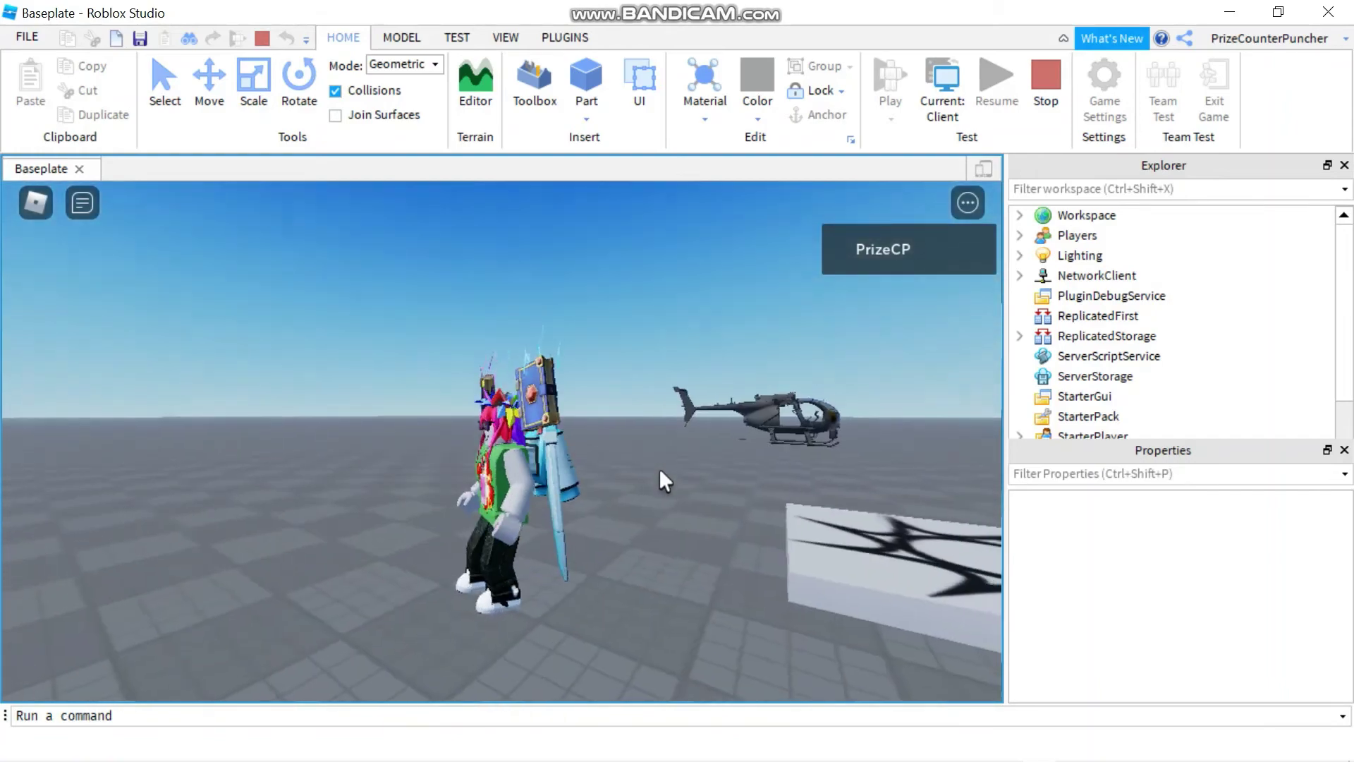
{"action": "key", "text": "Left"}
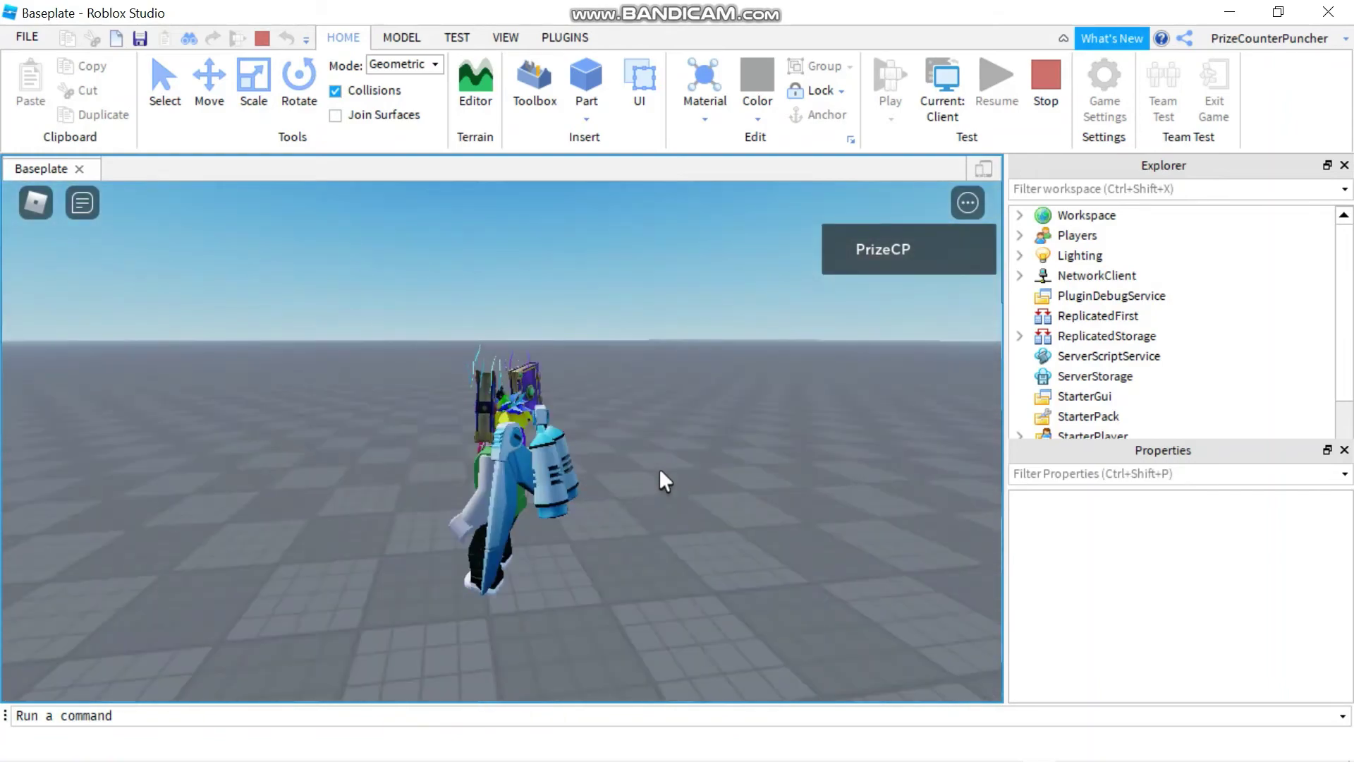
{"action": "key", "text": "Right"}
{"action": "key", "text": "Up"}
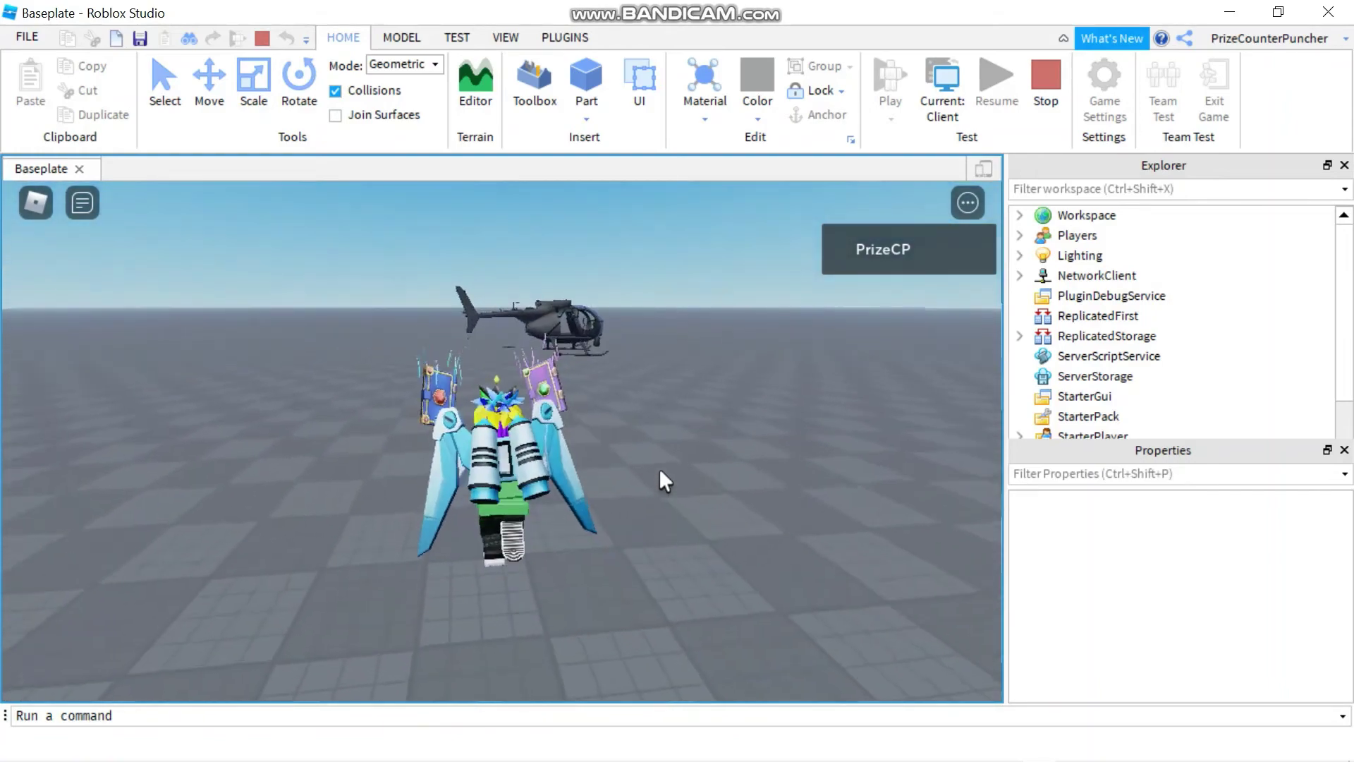
{"action": "key", "text": "Up"}
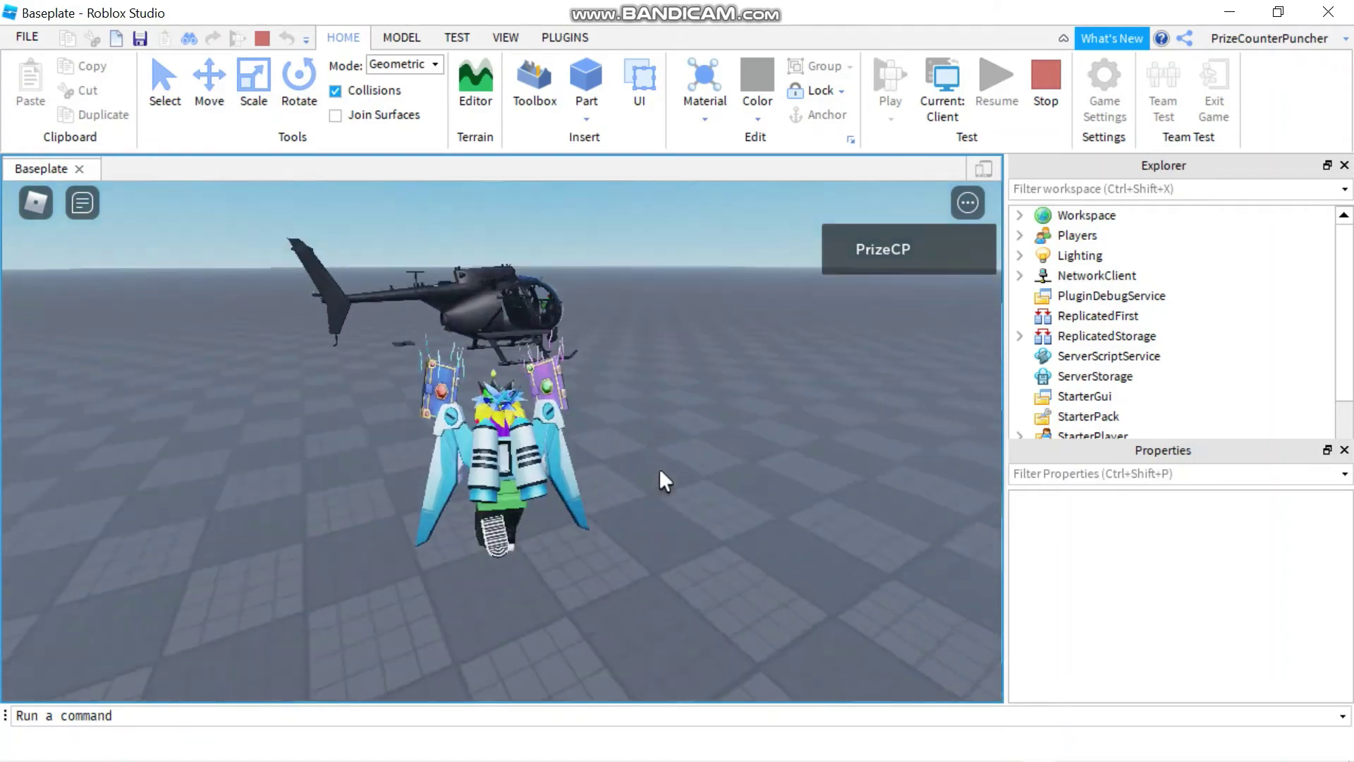
{"action": "key", "text": "Up"}
{"action": "key", "text": "space"}
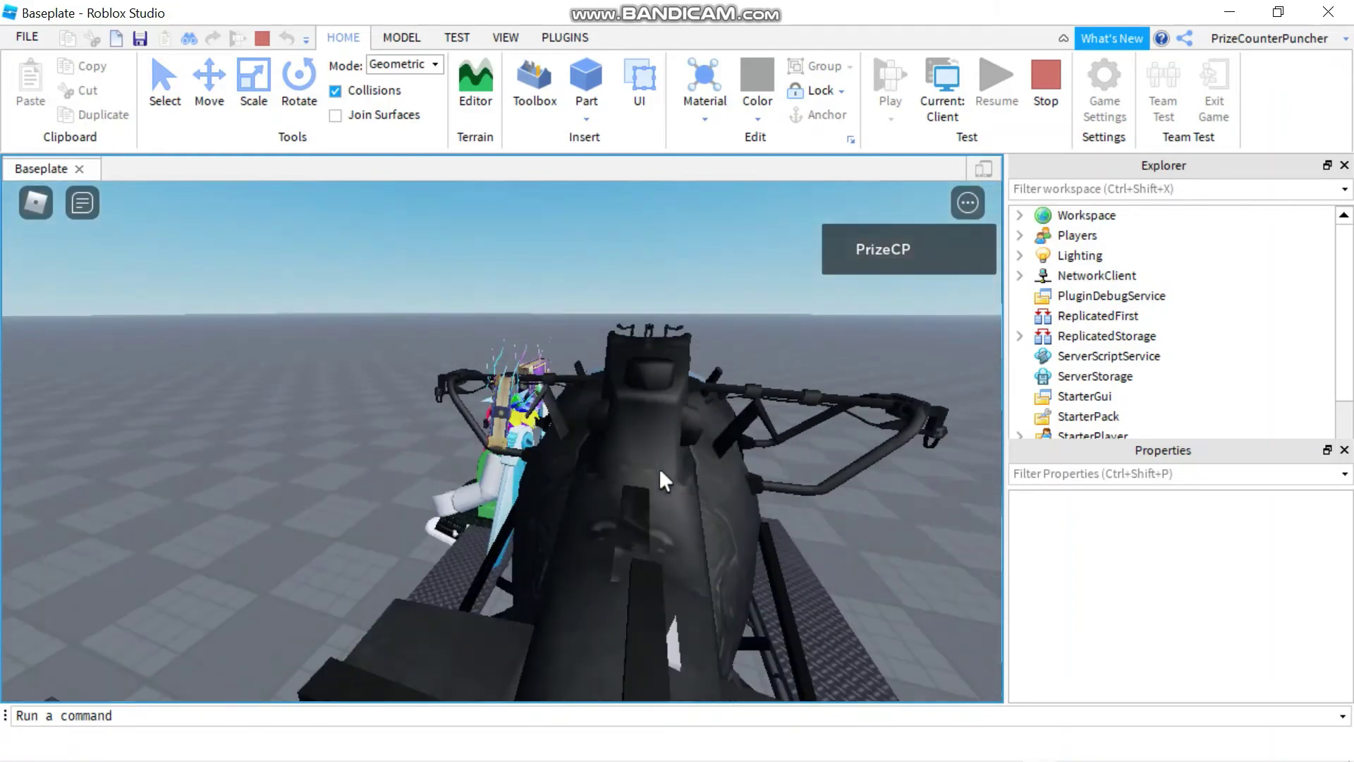
{"action": "key", "text": "Up"}
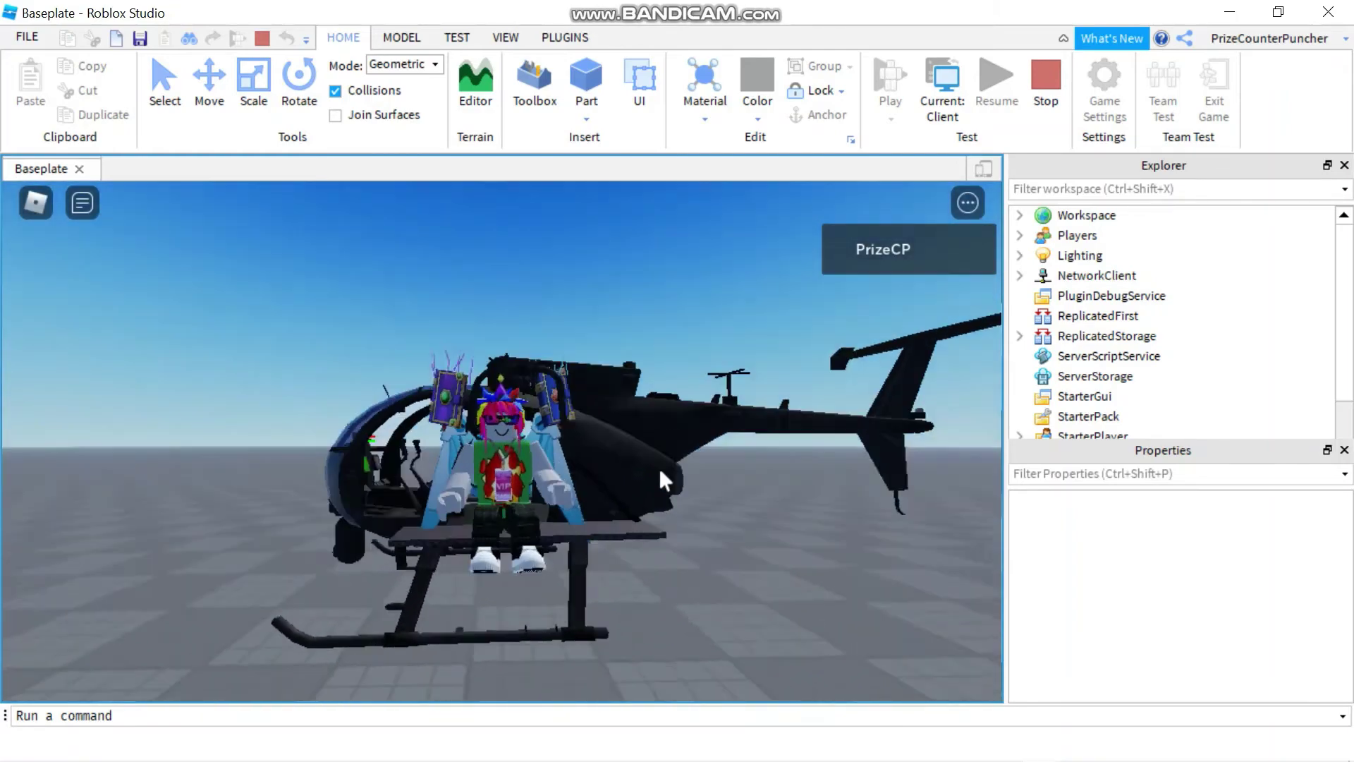
{"action": "key", "text": "Right"}
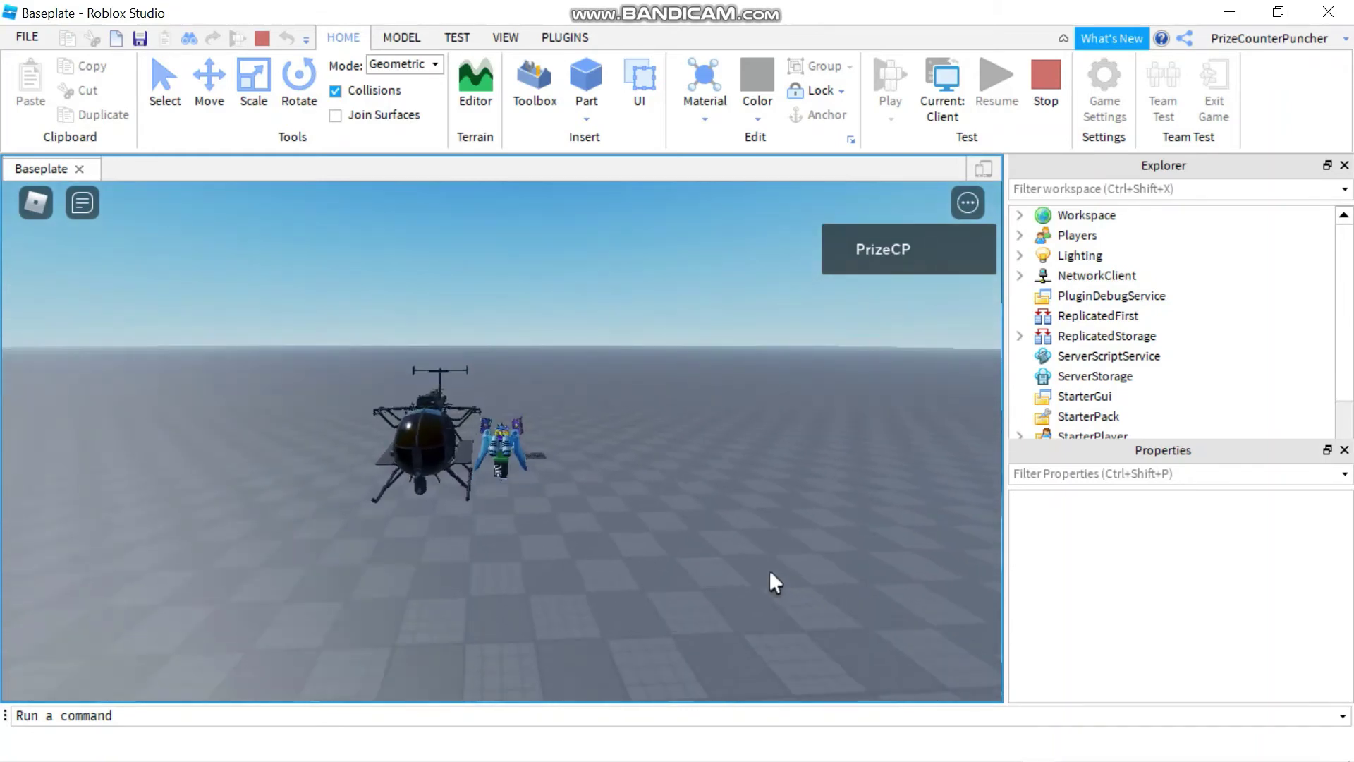
Walk across the spawn platform to the sports car and sit in its seat
{"action": "key", "text": "w"}
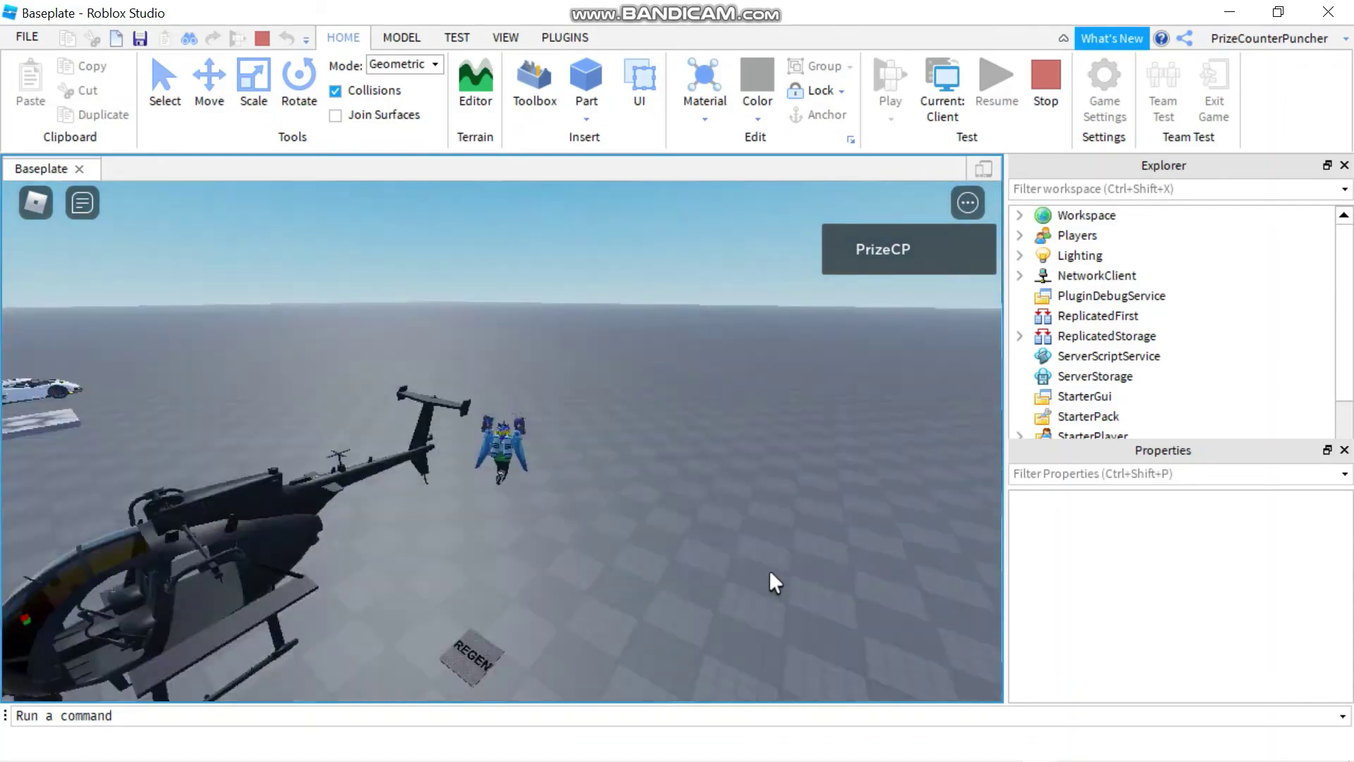
{"action": "key", "text": "w"}
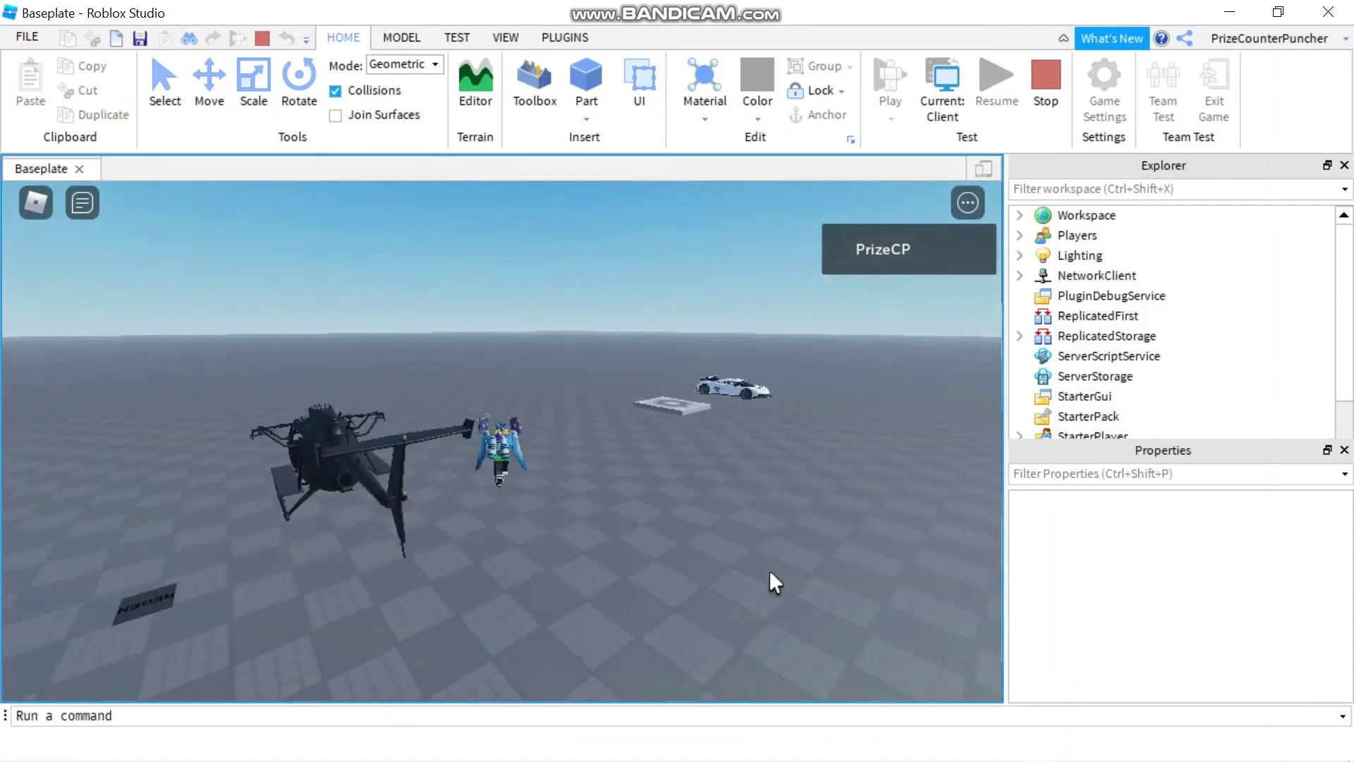
{"action": "key", "text": "w"}
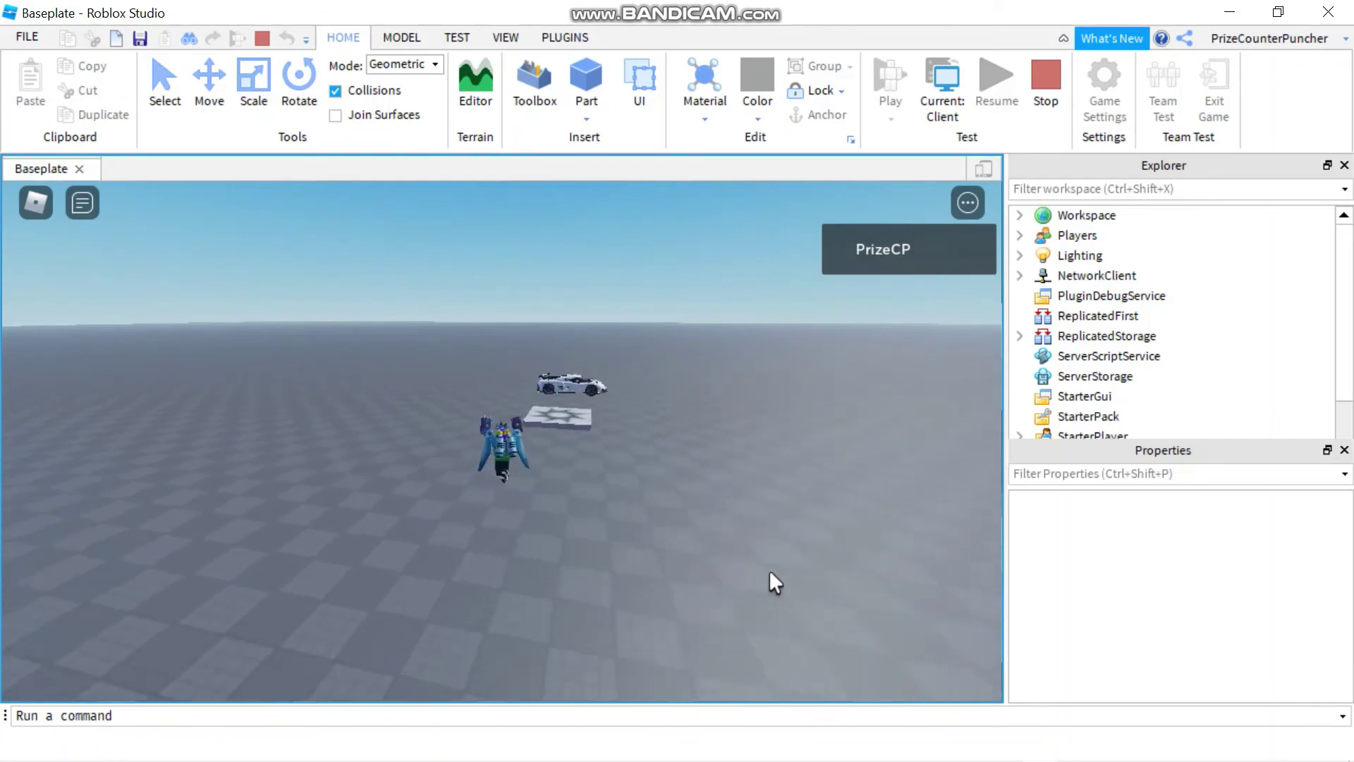
{"action": "key", "text": "d"}
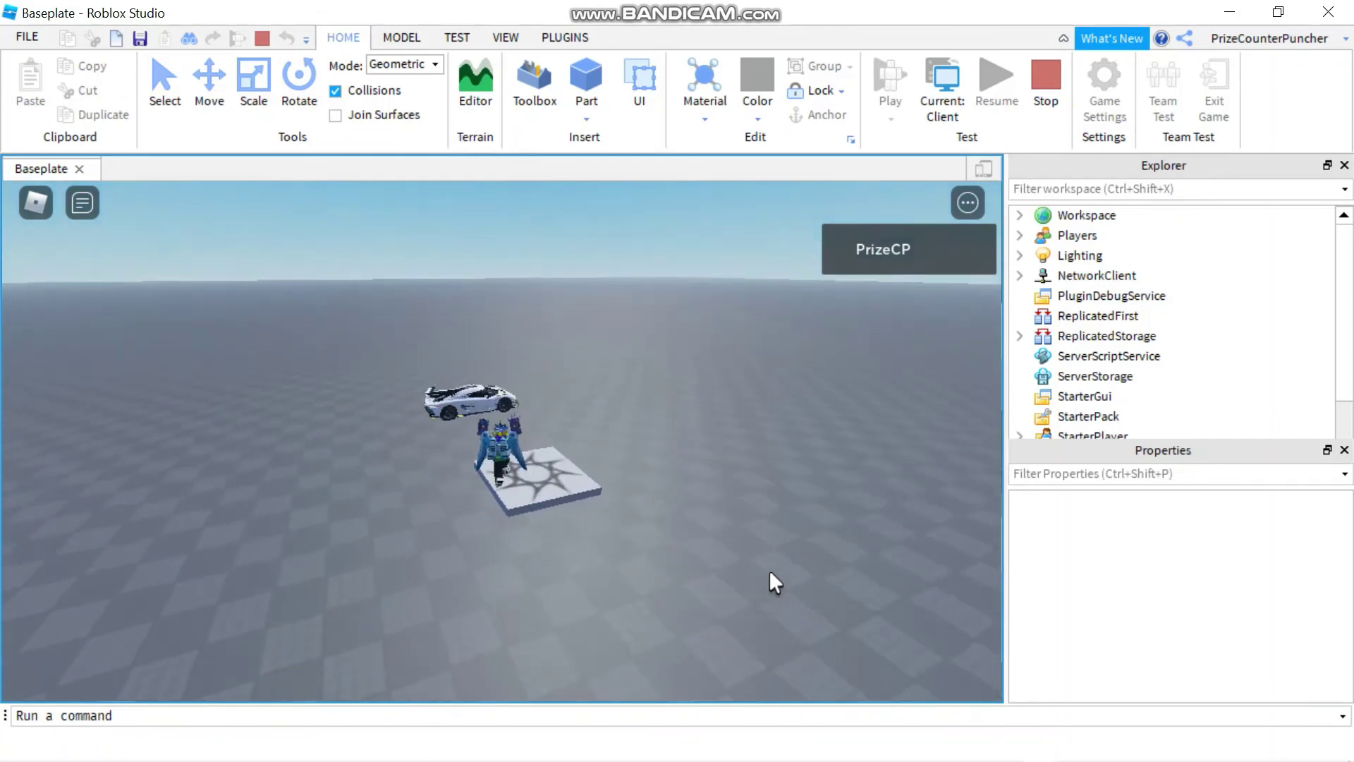
{"action": "key", "text": "w"}
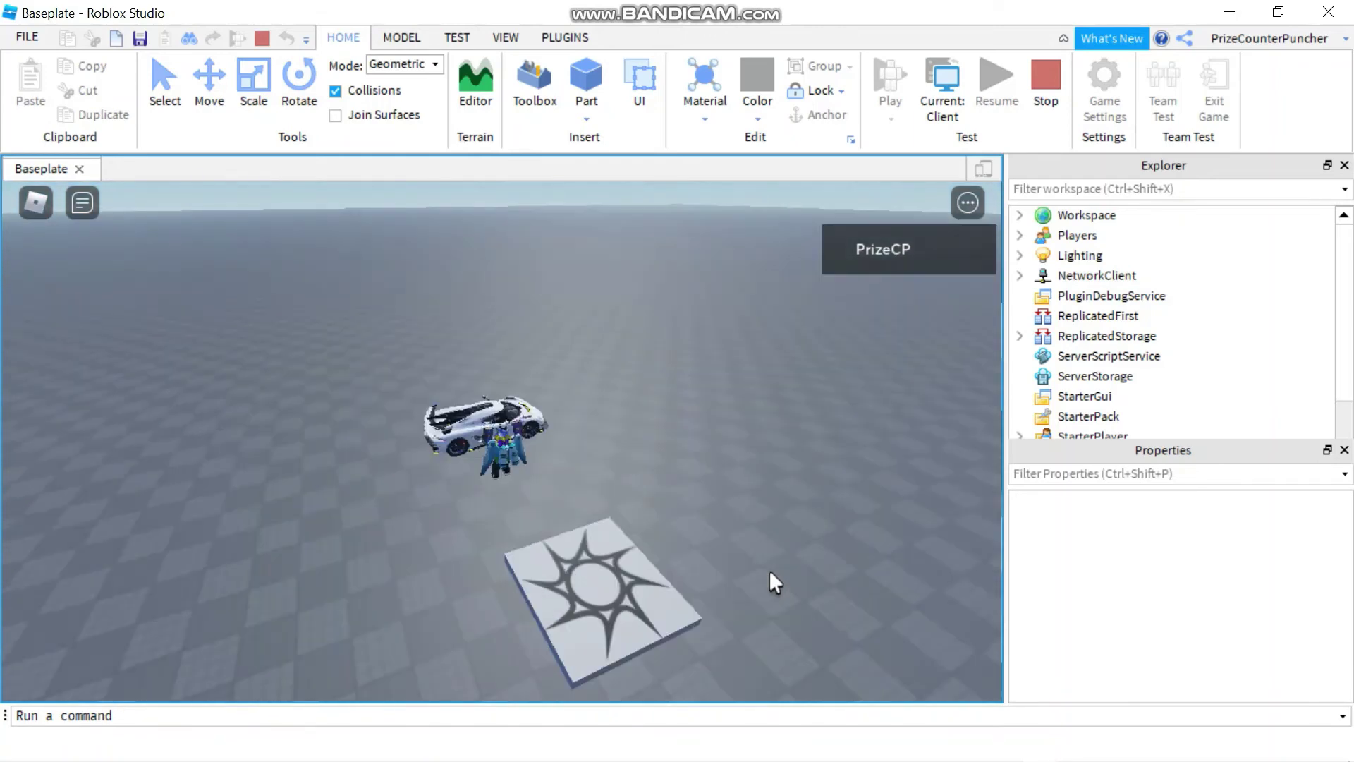
{"action": "key", "text": "w"}
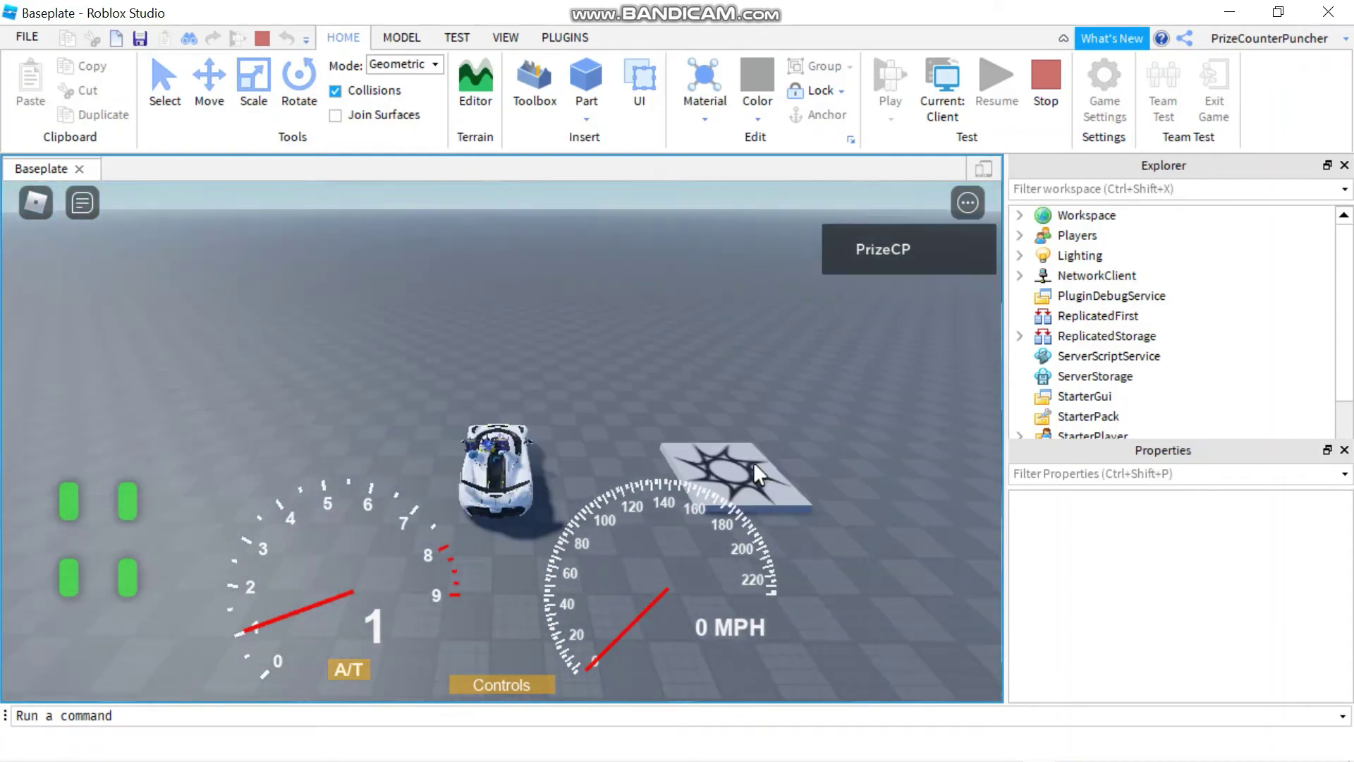
Drive the sports car forward up to about 110 MPH, then brake and reverse it
{"action": "key", "text": "w"}
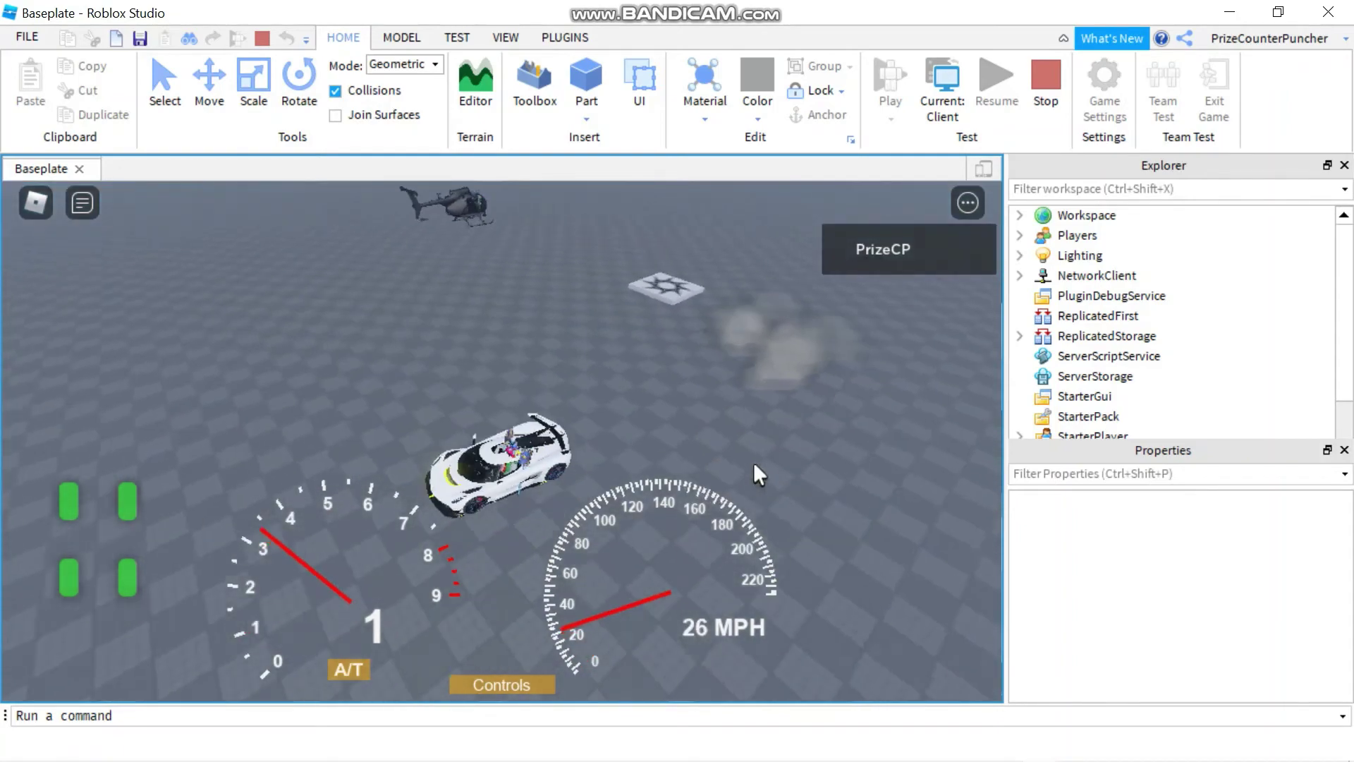
{"action": "key", "text": "s"}
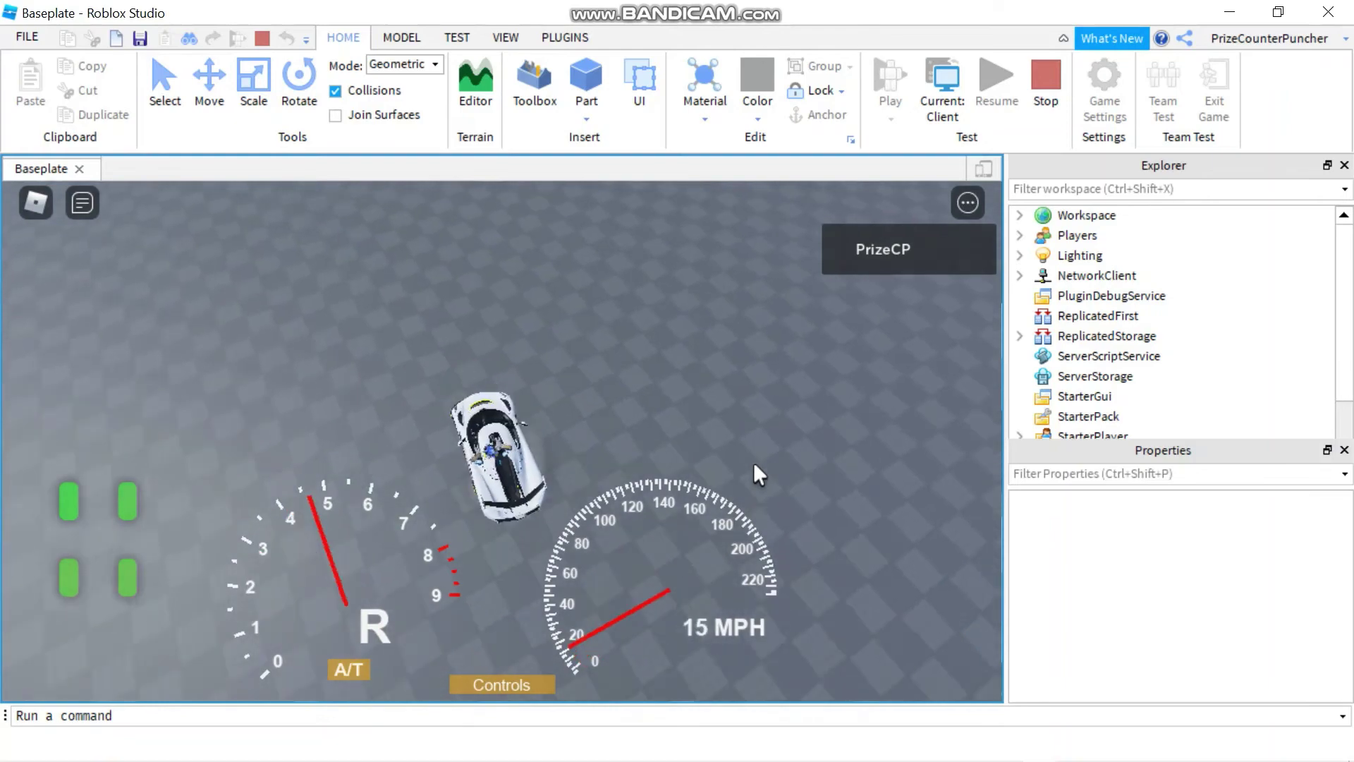
{"action": "key", "text": "w"}
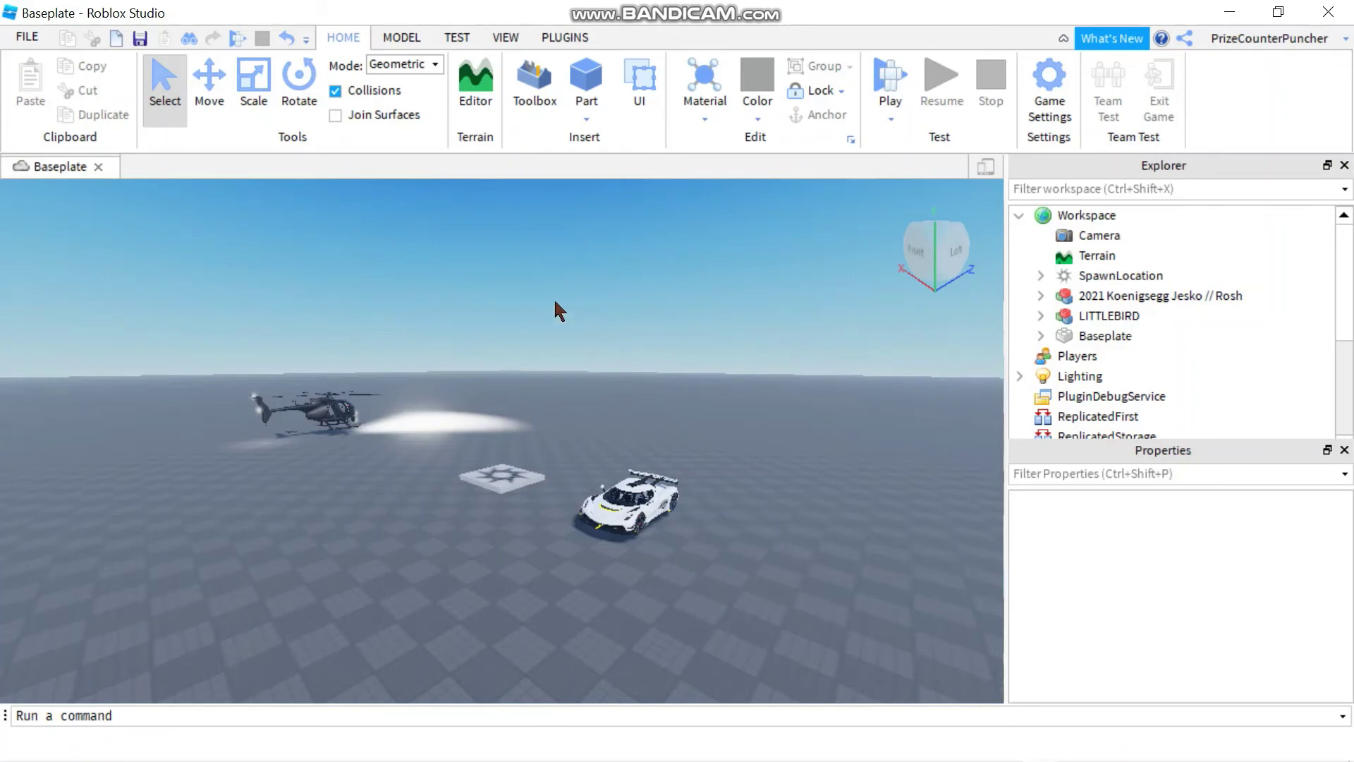
Open the Toolbox and bring up the options menu for the MD Helicopters MH-6 Little Bird model
{"action": "left_click", "coordinate": [535, 91]}
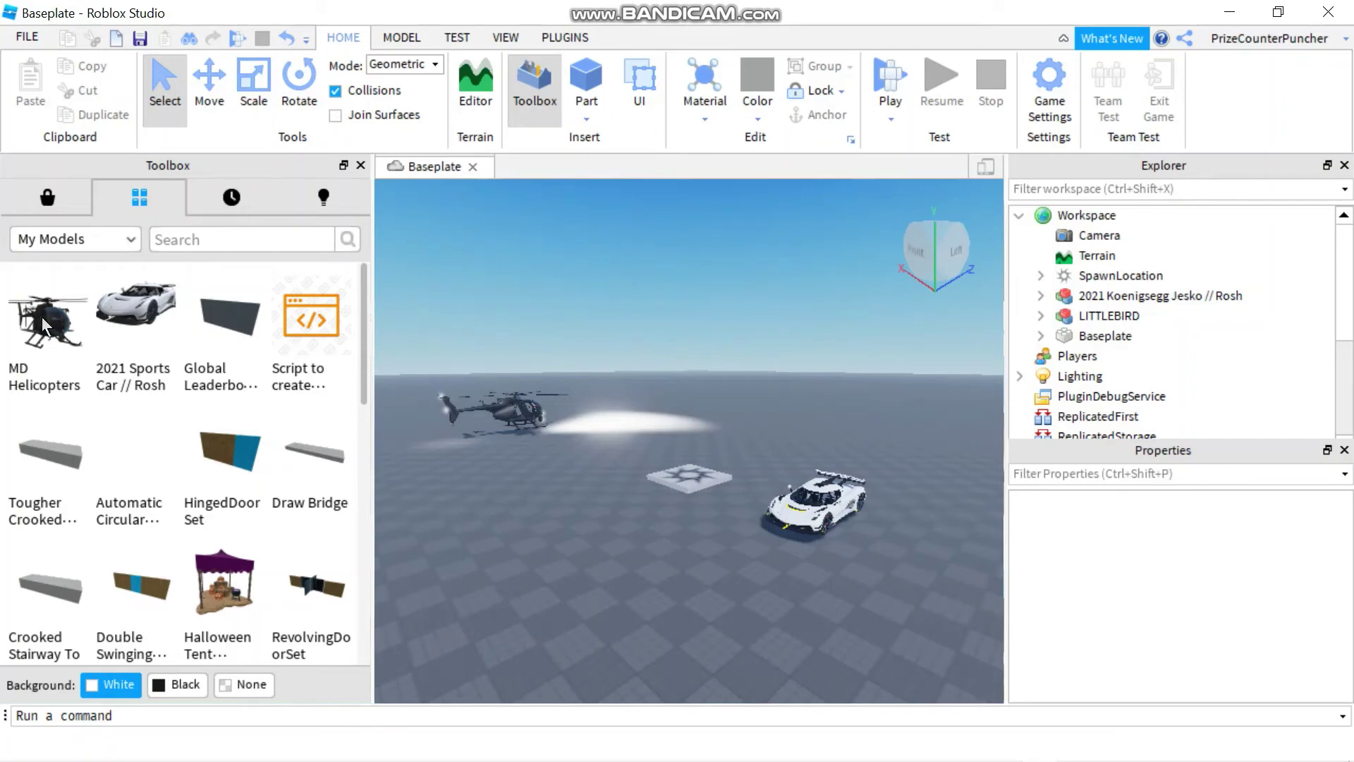
{"action": "mouse_move", "coordinate": [47, 323]}
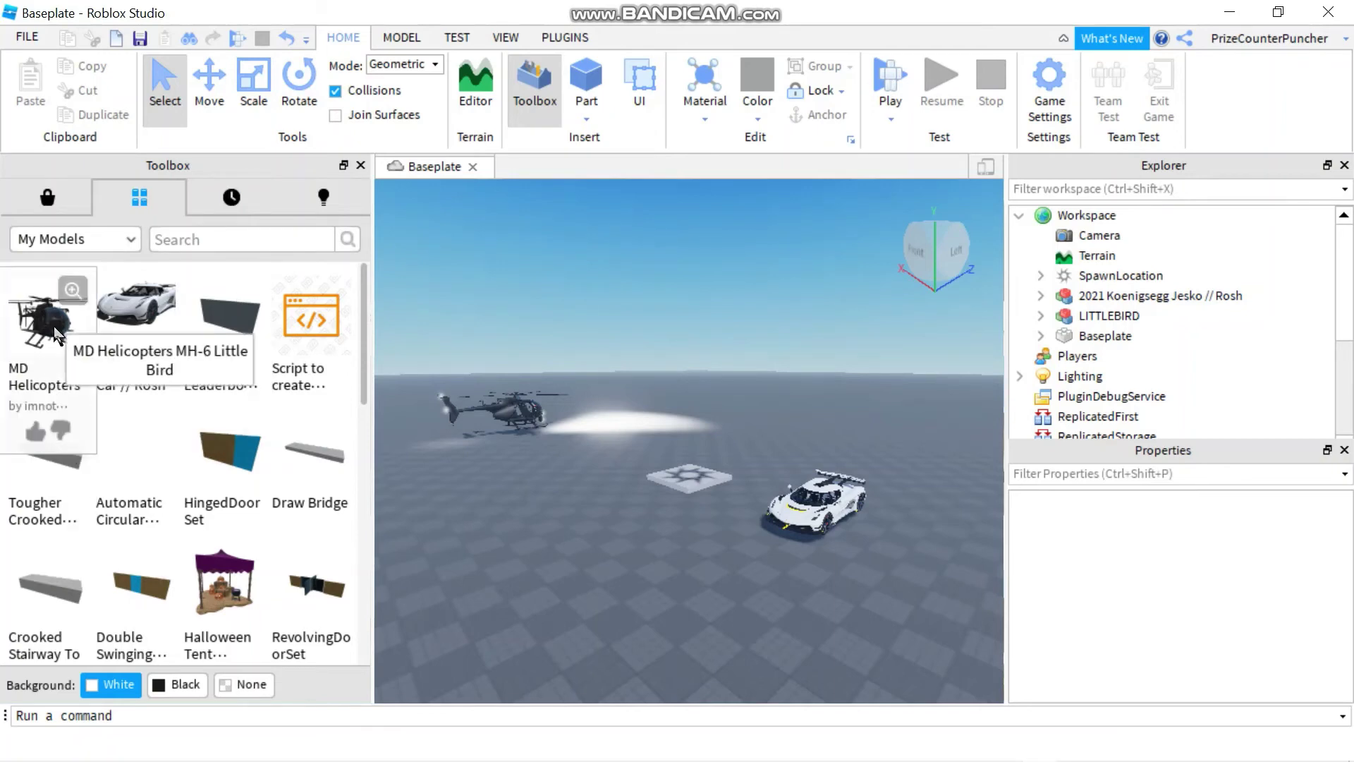
{"action": "right_click", "coordinate": [57, 334]}
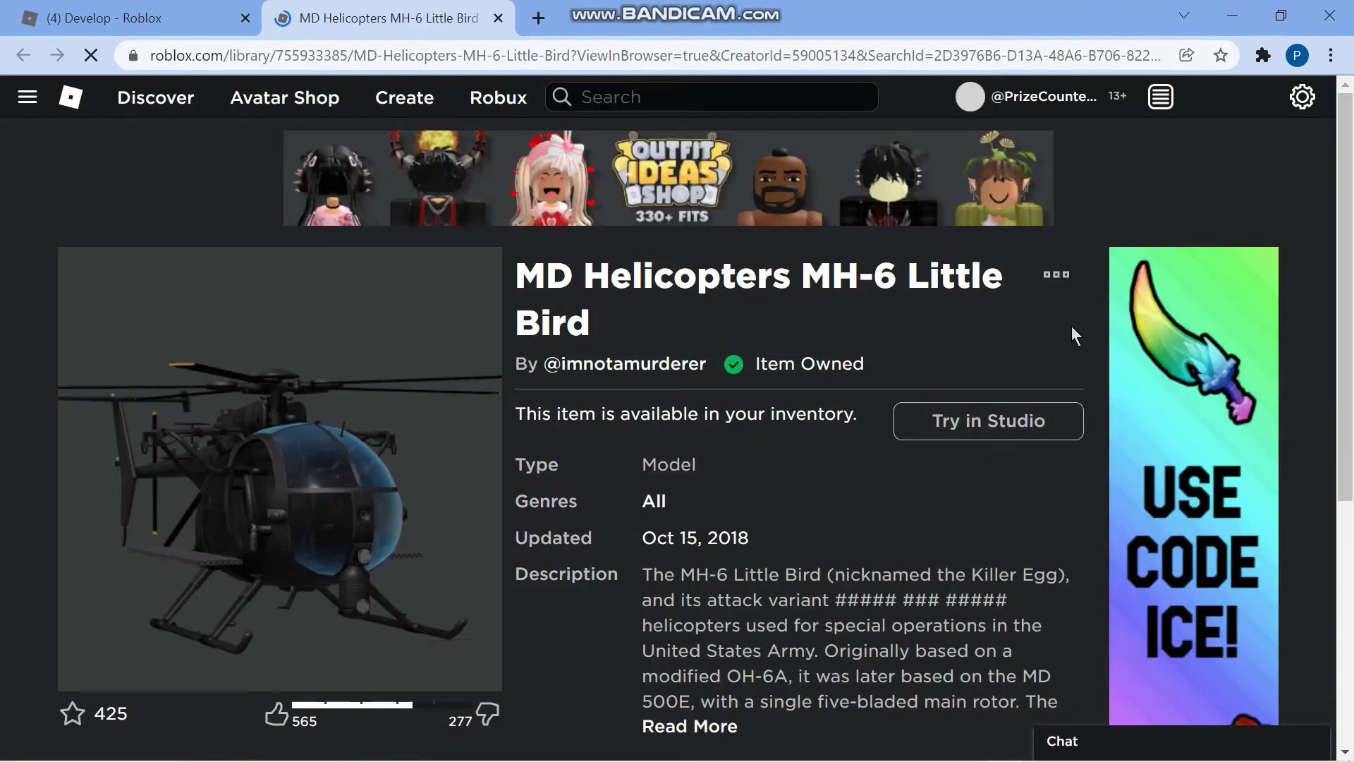
Delete the MD Helicopters MH-6 Little Bird from inventory and confirm the deletion
{"action": "left_click", "coordinate": [1059, 281]}
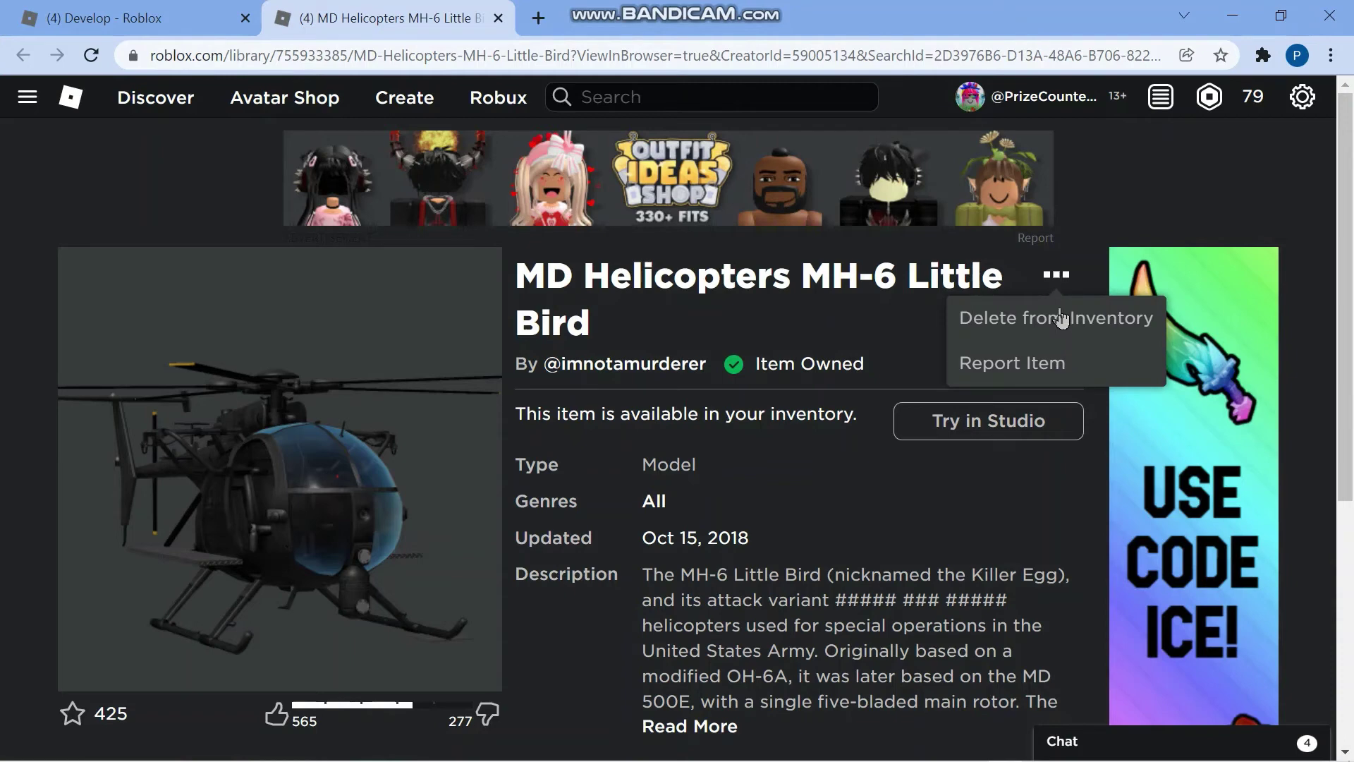
{"action": "left_click", "coordinate": [1061, 319]}
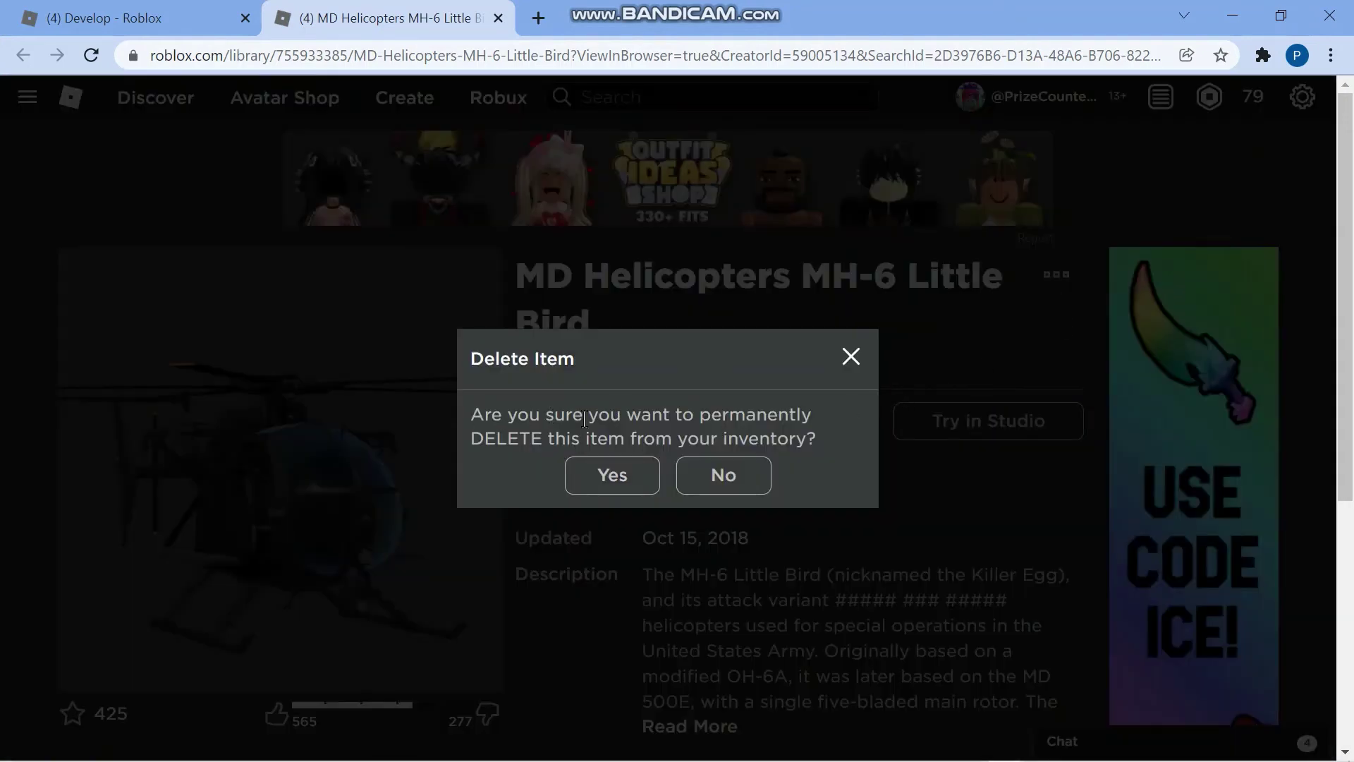
{"action": "left_click", "coordinate": [612, 475]}
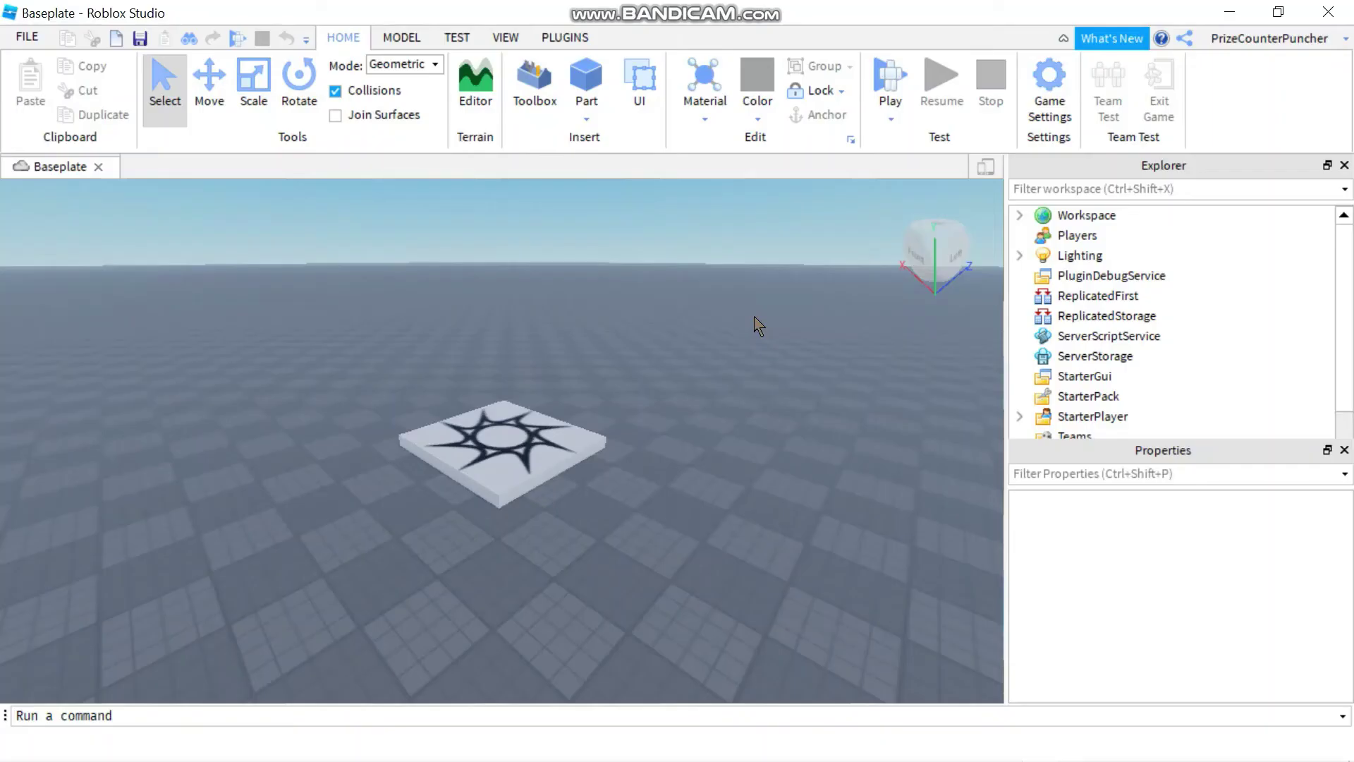
Open the Toolbox's saved models library in Roblox Studio
{"action": "left_click", "coordinate": [535, 85]}
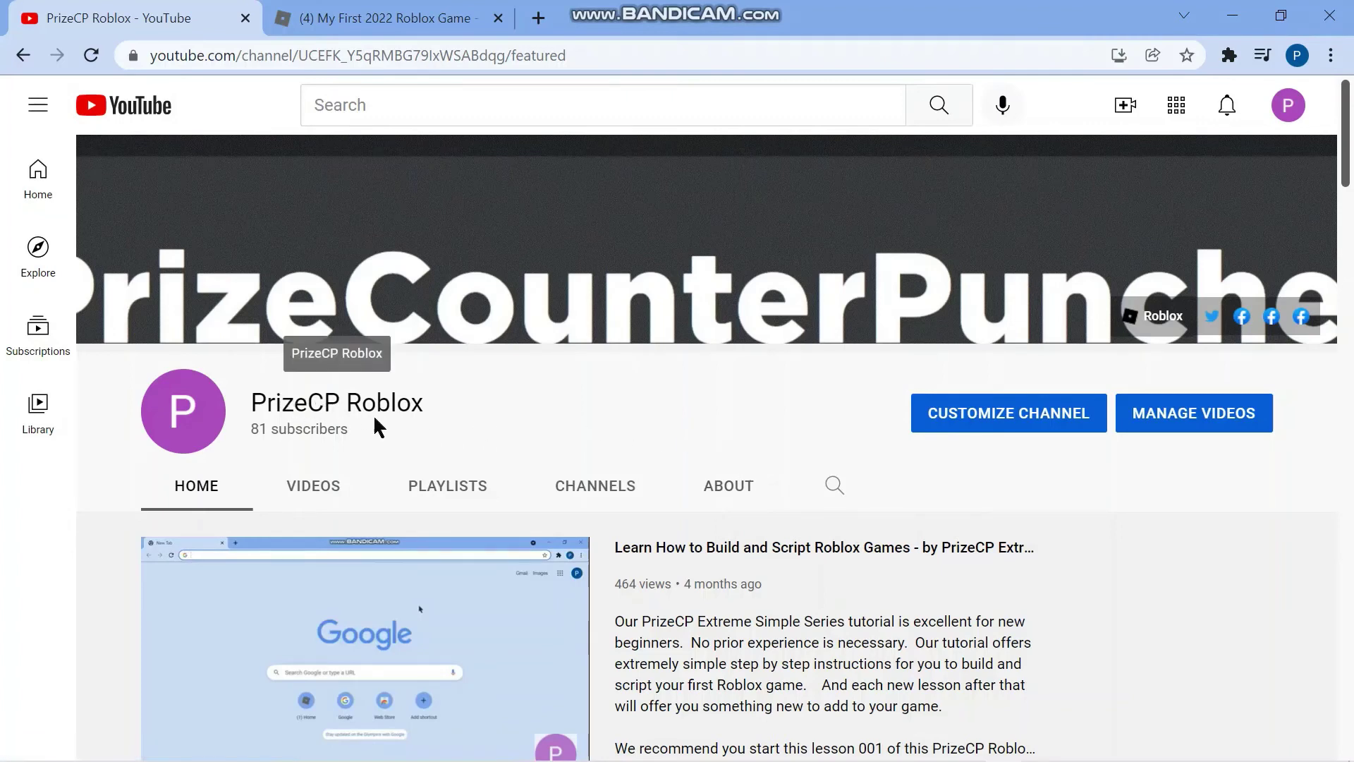
Switch the PrizeCP Roblox channel page to its PLAYLISTS view
{"action": "left_click", "coordinate": [440, 489]}
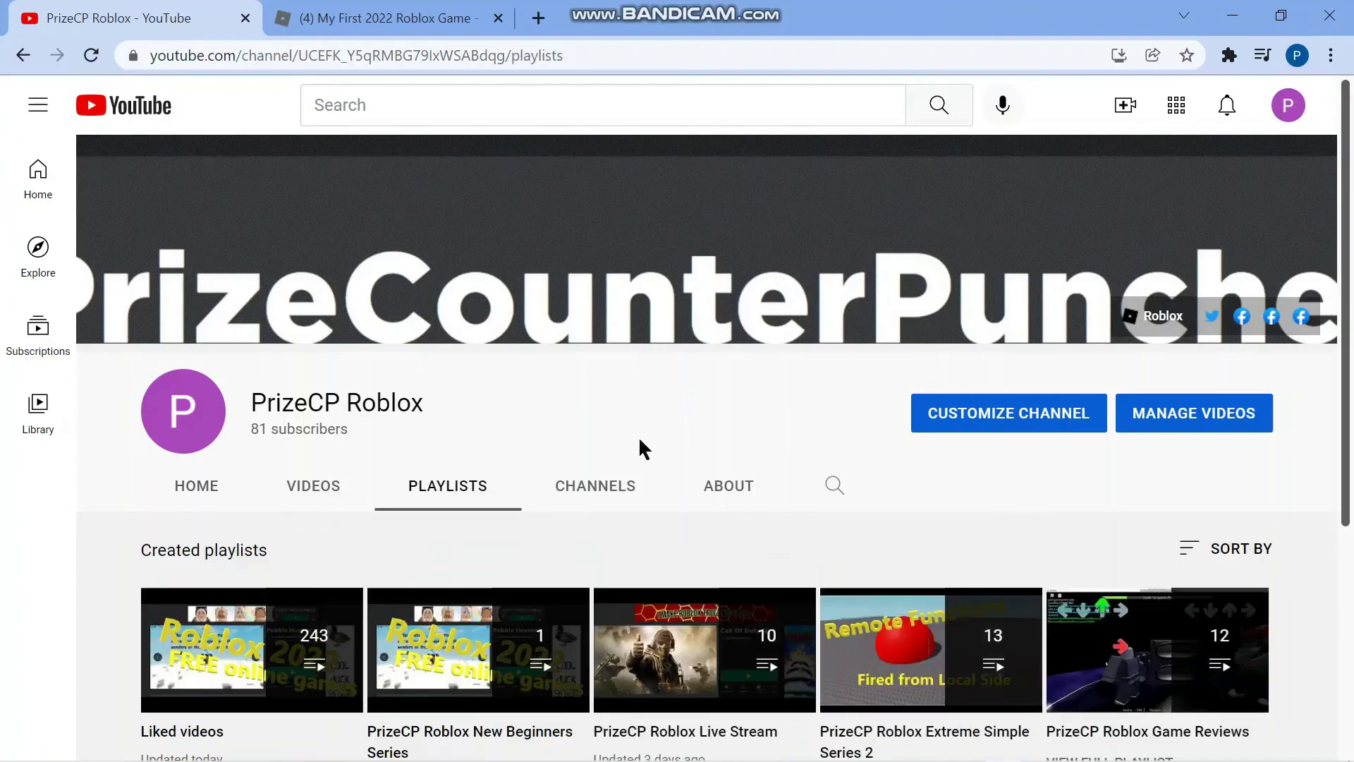
{"action": "scroll", "coordinate": [639, 448], "scroll_direction": "down", "scroll_amount": 1}
{"action": "scroll", "coordinate": [640, 447], "scroll_direction": "down", "scroll_amount": 2}
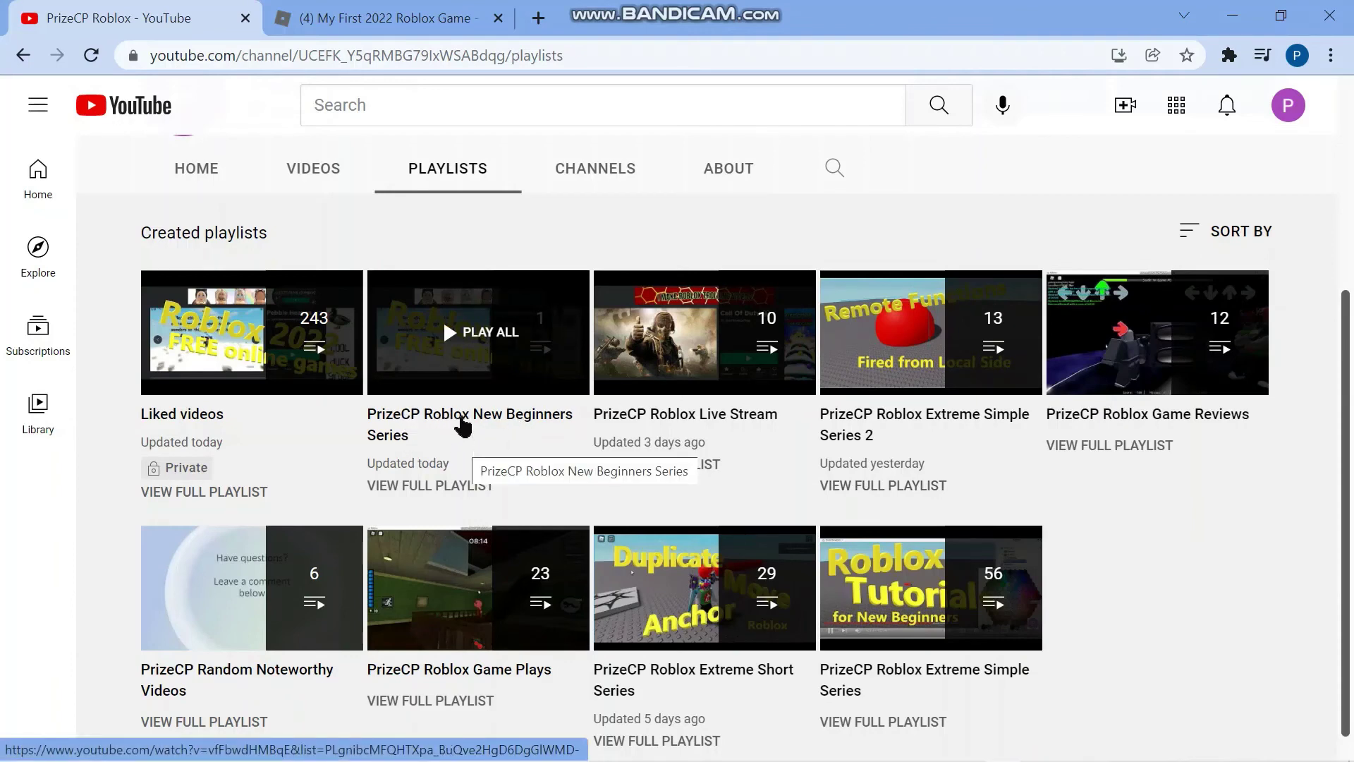
{"action": "mouse_move", "coordinate": [477, 650]}
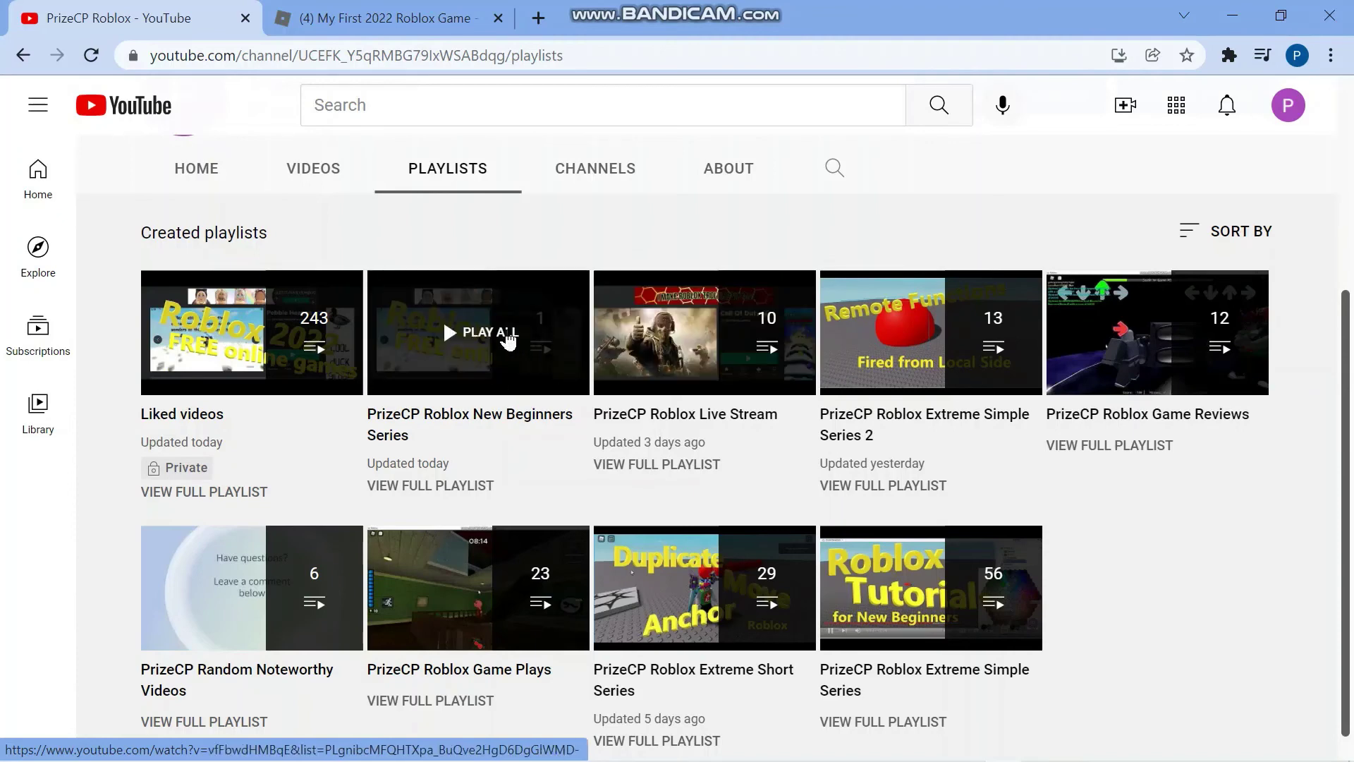
{"action": "scroll", "coordinate": [1182, 548], "scroll_direction": "down", "scroll_amount": 1}
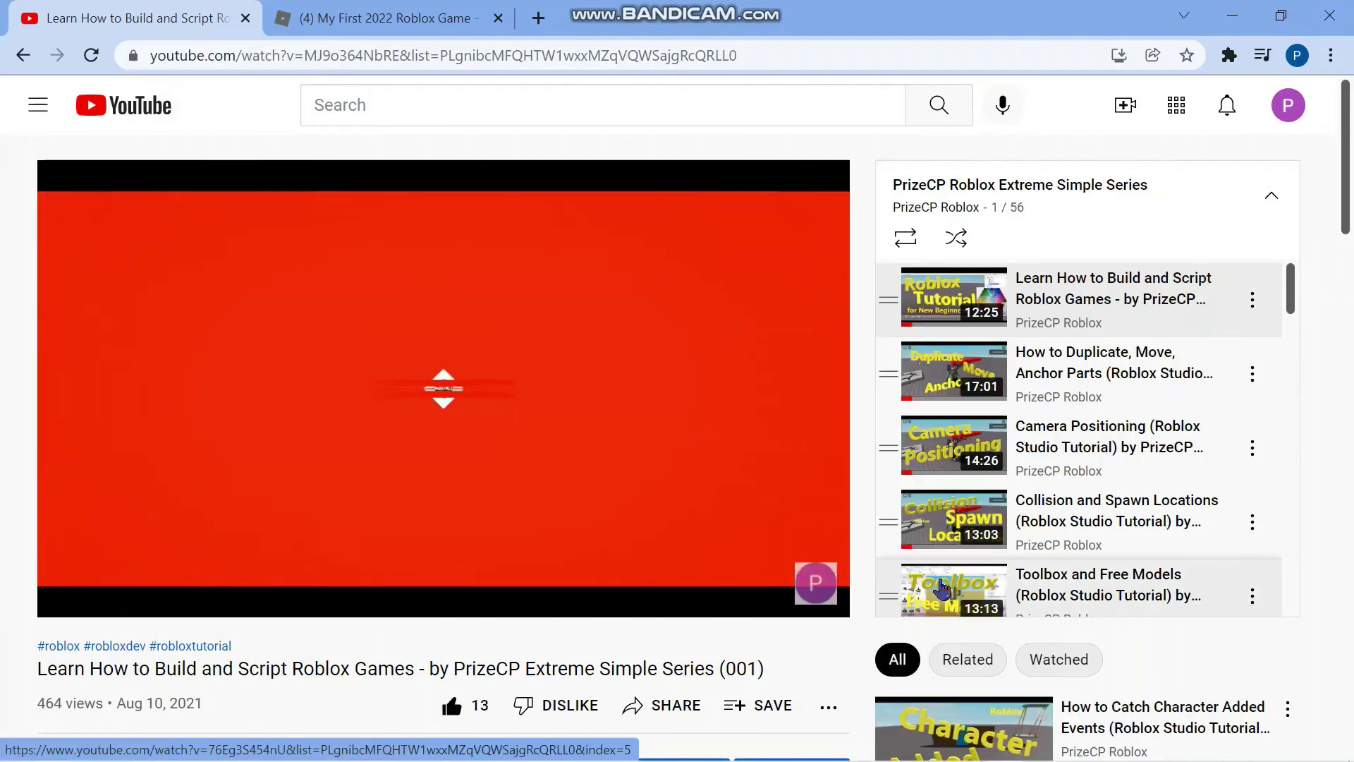
Select the lesson number 001 in the playing video's title
{"action": "double_click", "coordinate": [740, 667]}
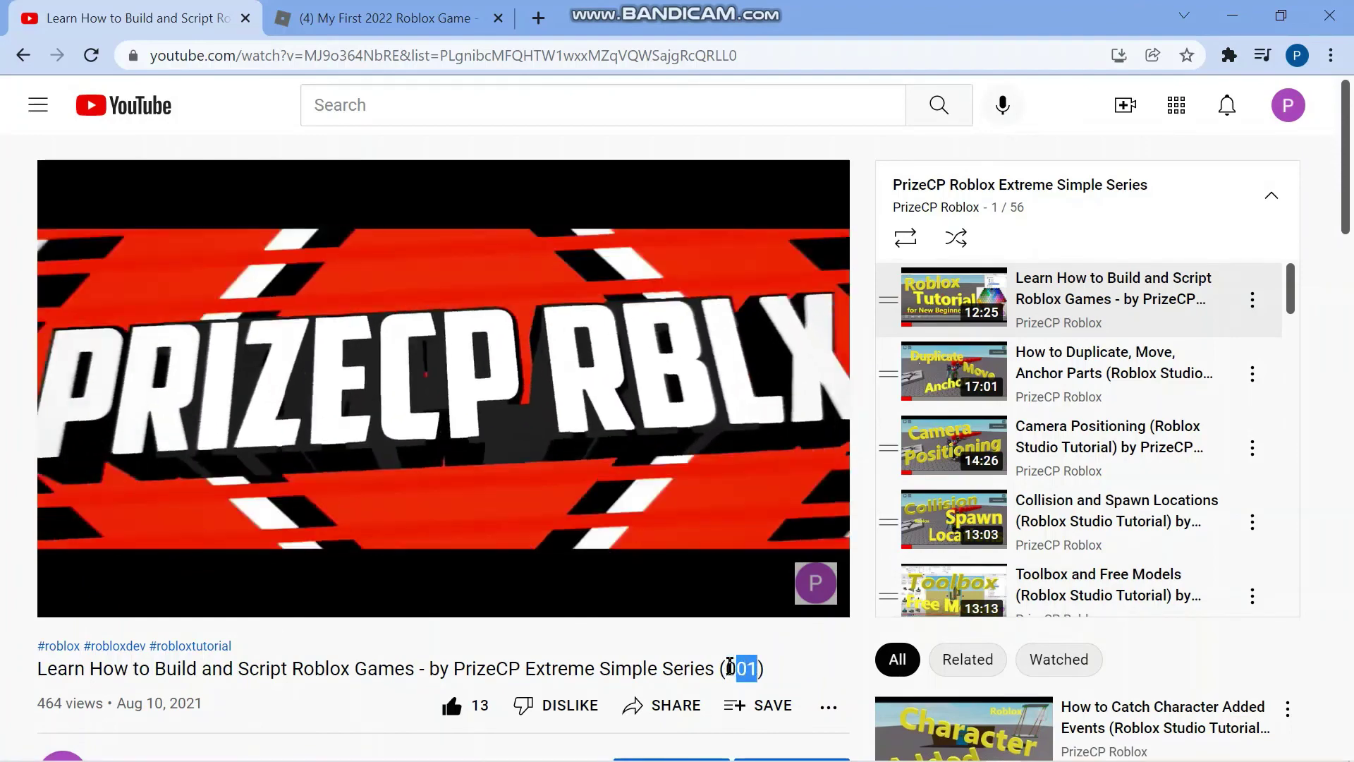